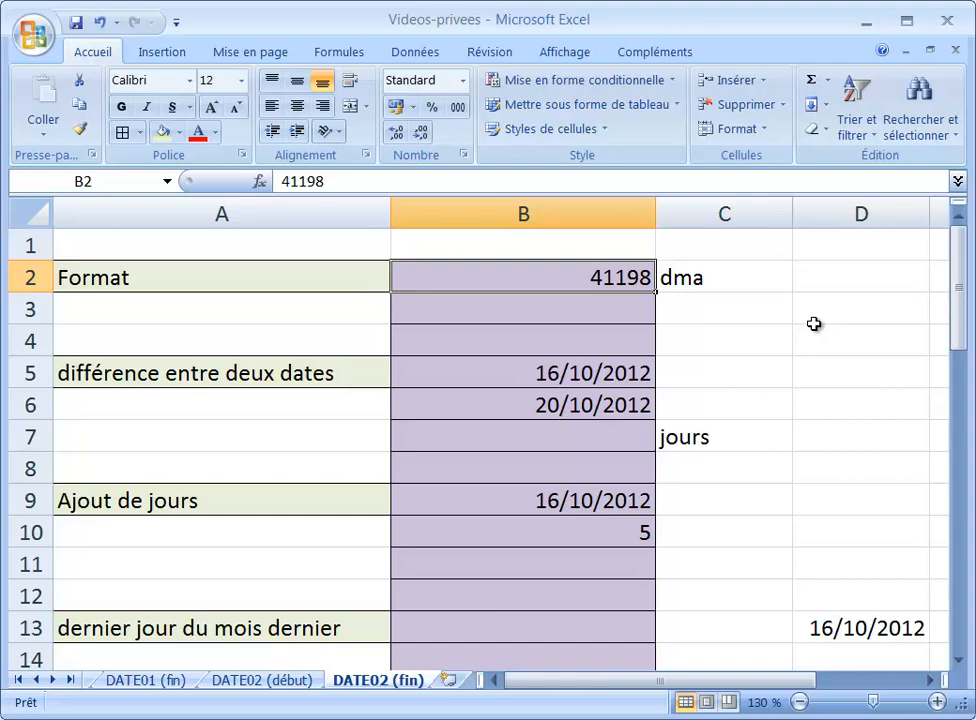
click(773, 376)
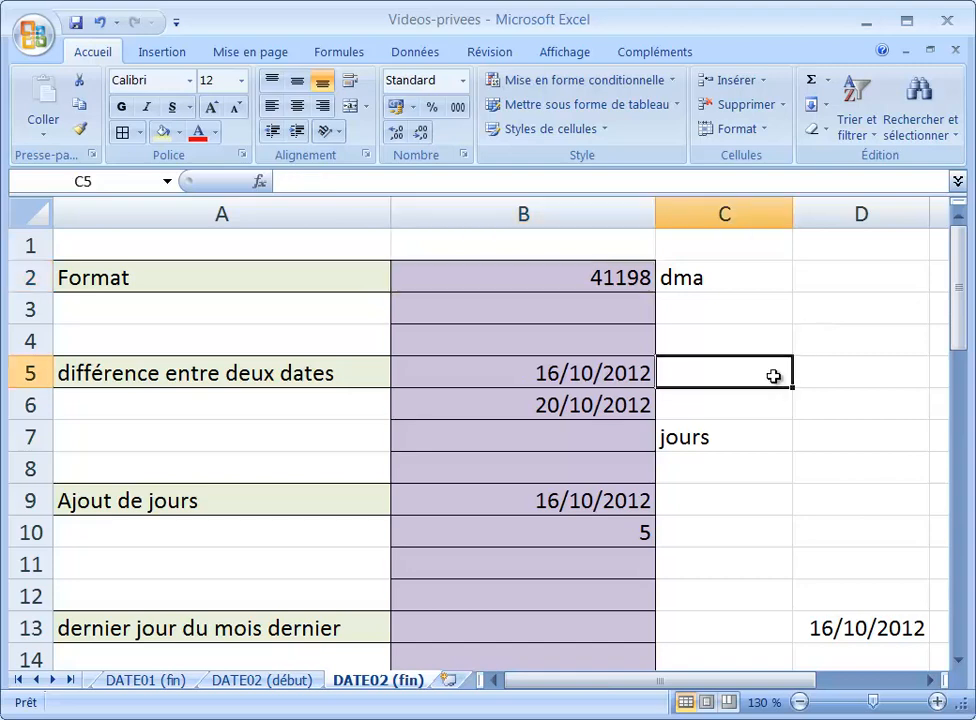
click(539, 280)
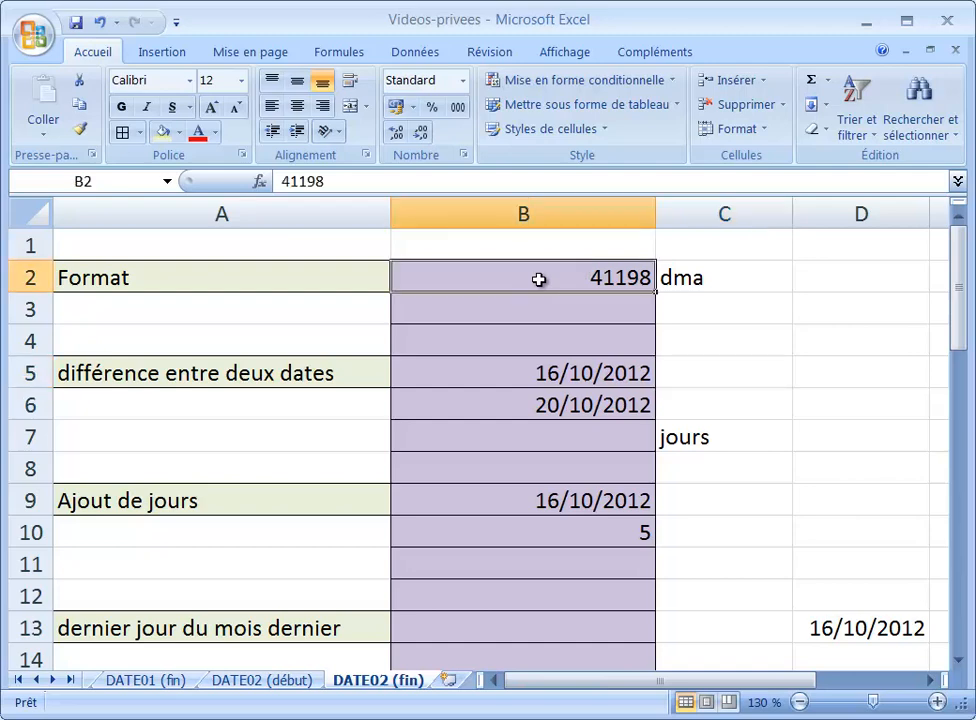
click(150, 681)
click(376, 681)
Step: Open the cell format settings for B2, preview the Date category, and clear the custom format code jj/mm/aaaa
right_click(543, 281)
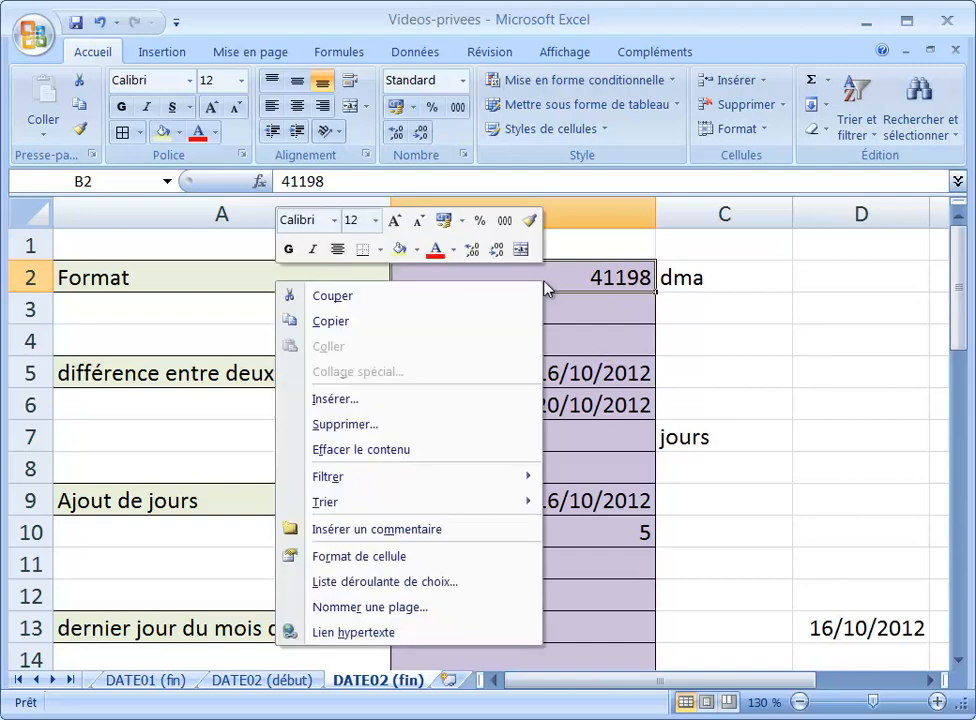
click(419, 564)
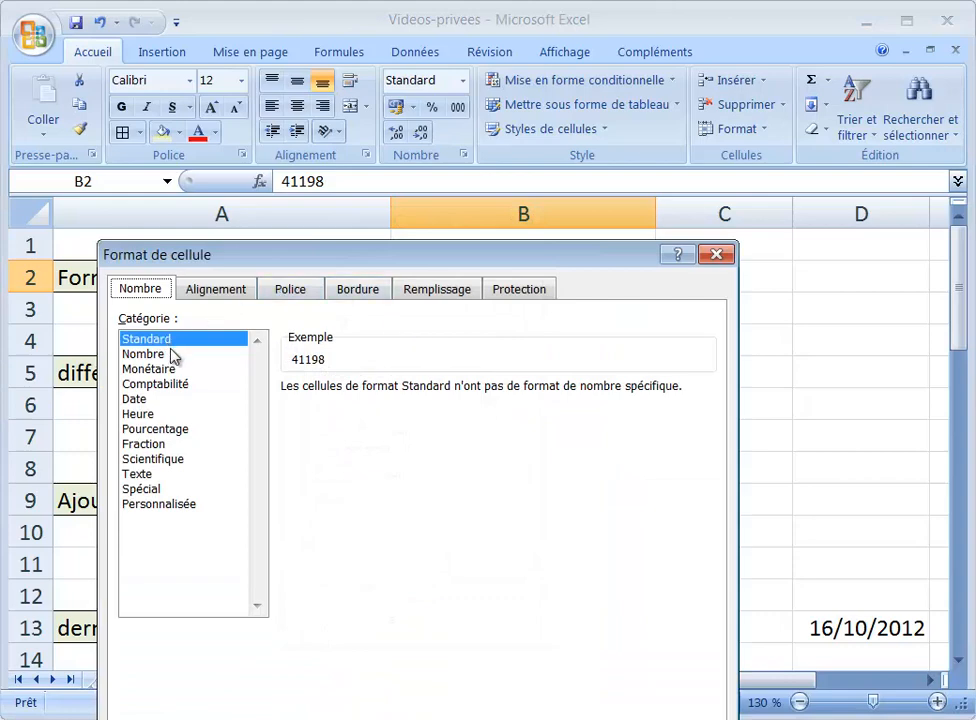
click(141, 403)
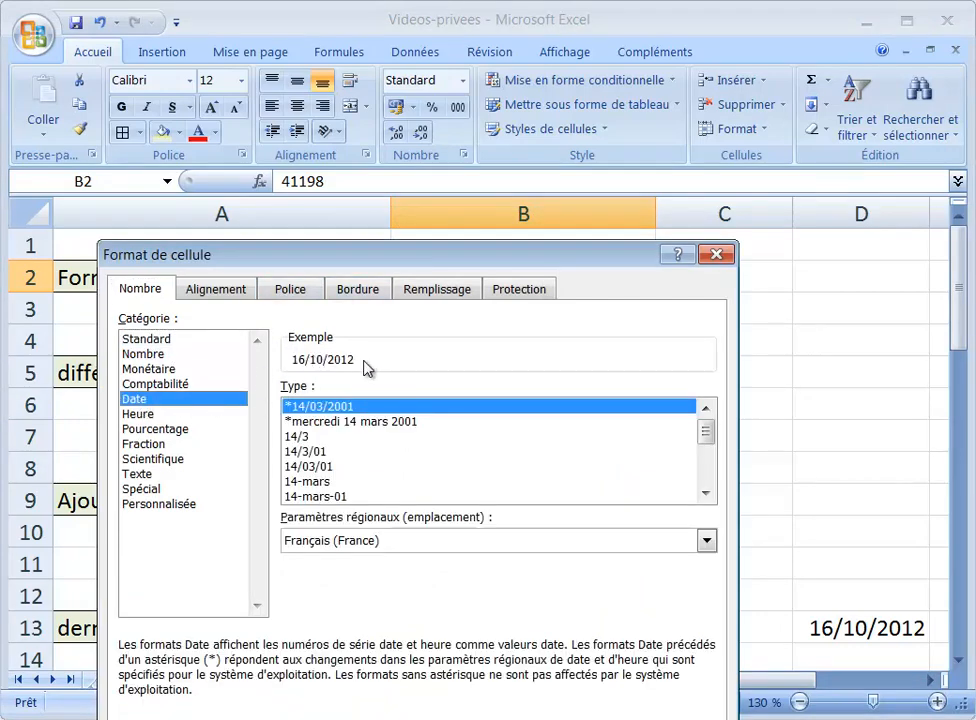
click(178, 508)
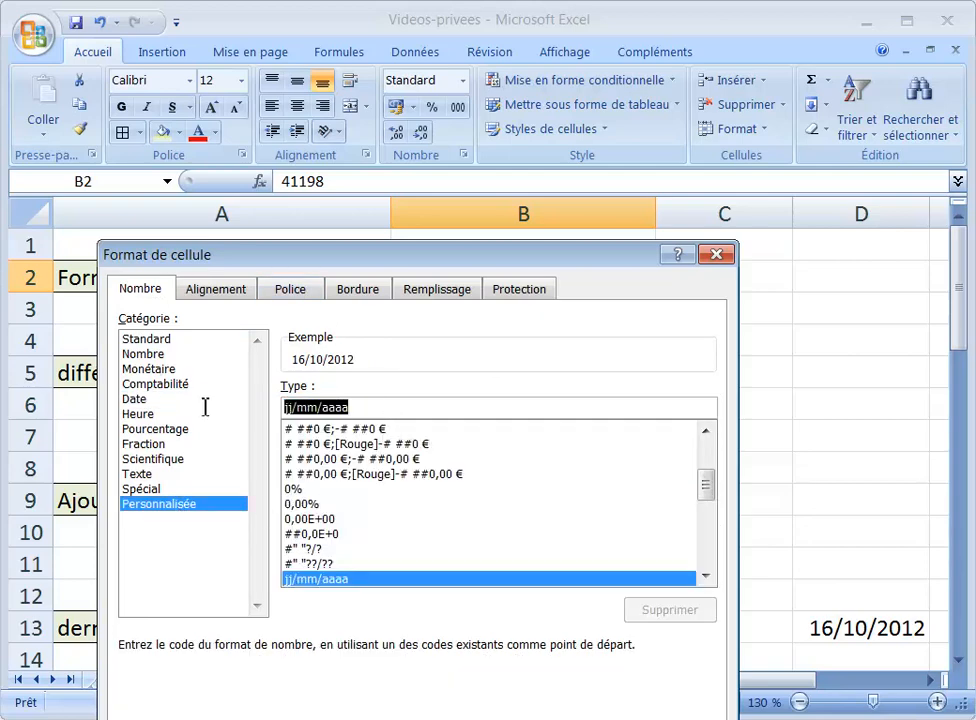
key(BackSpace)
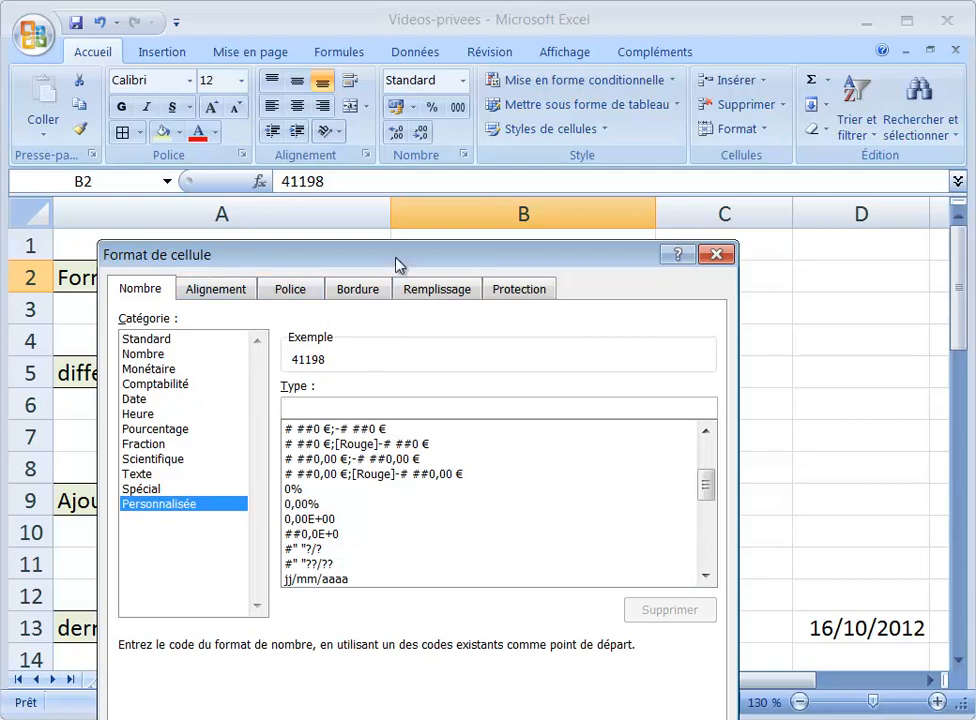
drag(396, 264, 512, 157)
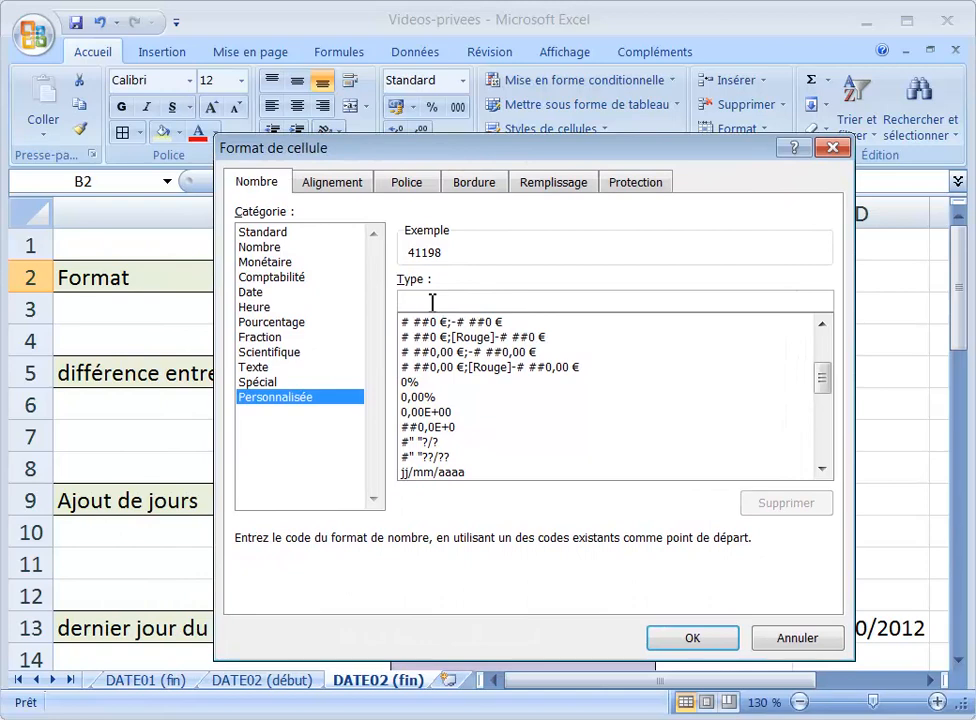
Step: Preview B2's date with the custom day codes j through jjjj, and clear the code
text(j)
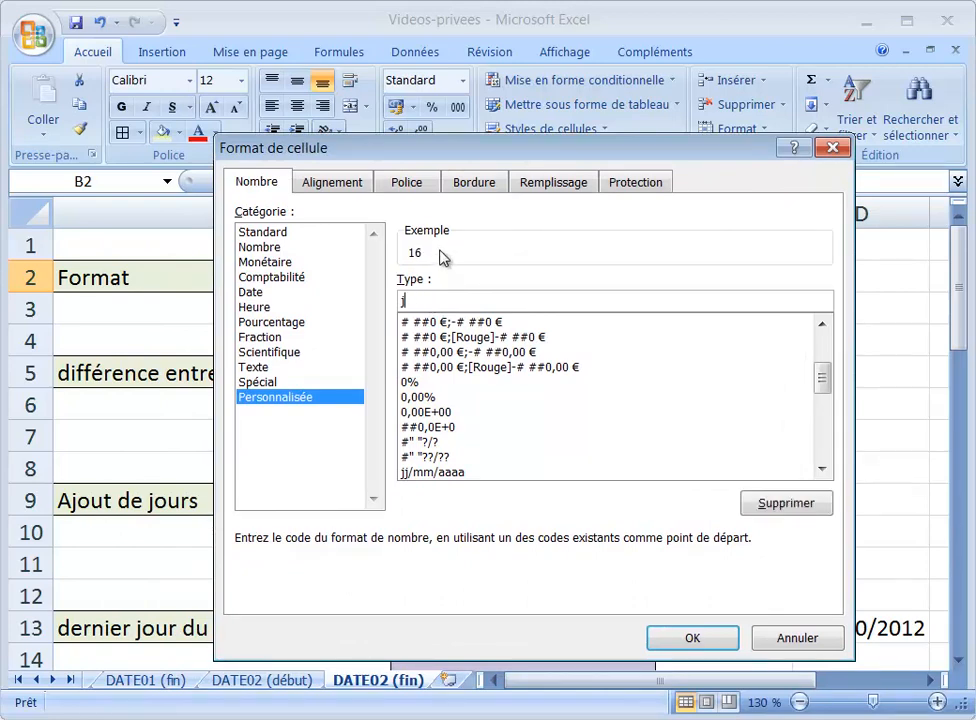
text(jjj)
key(BackSpace)
key(BackSpace)
key(BackSpace)
key(BackSpace)
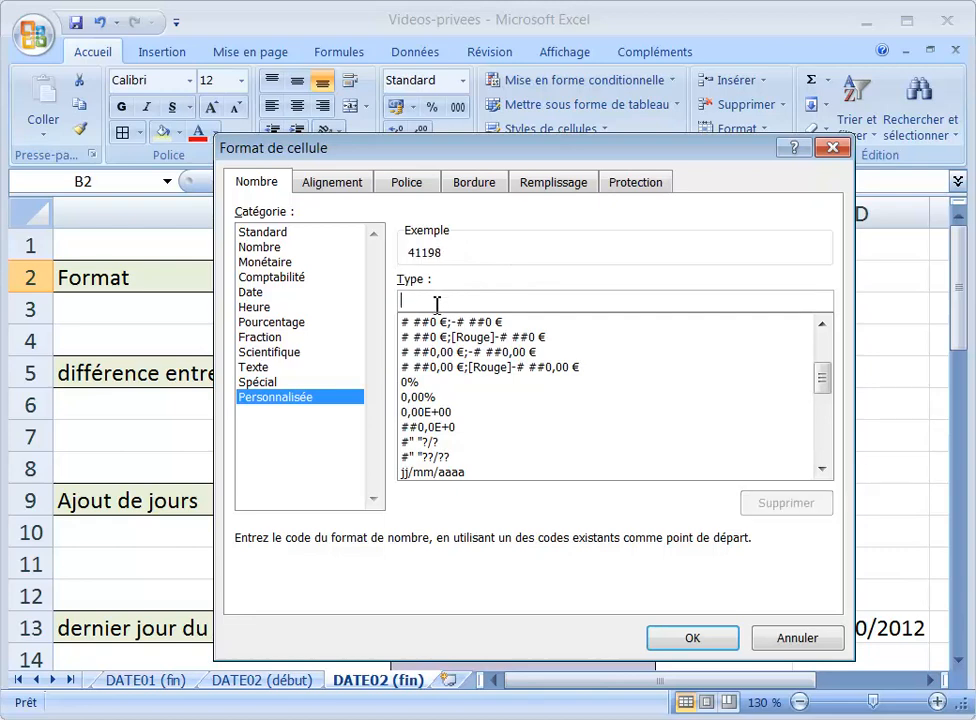
Step: Preview B2's date with the custom month codes m through mmmm, and clear the code
text(m)
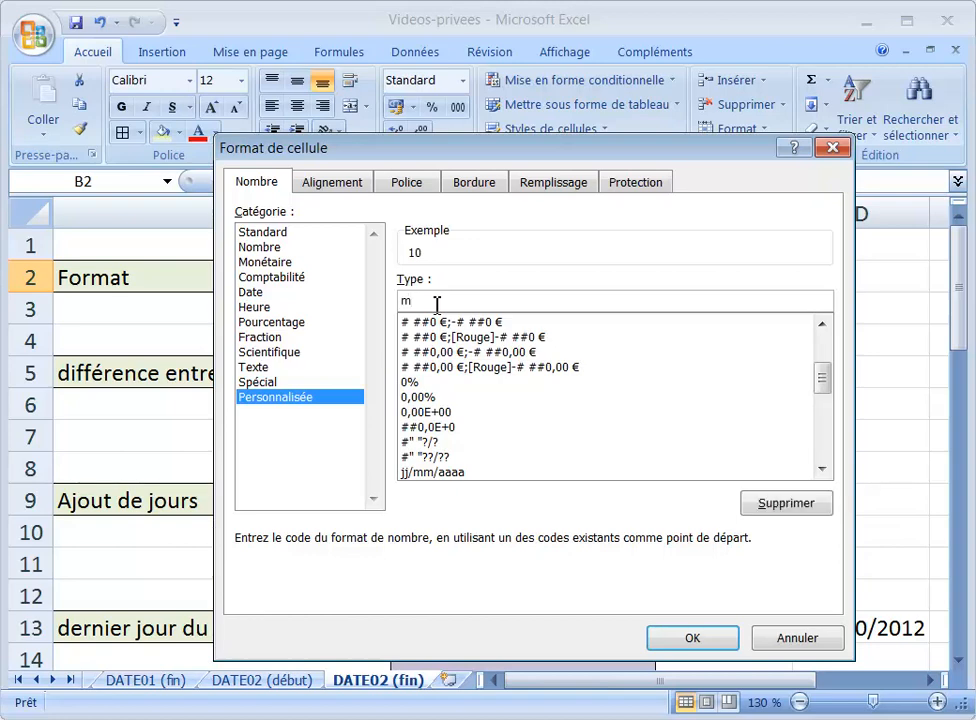
text(mmm)
key(BackSpace)
key(BackSpace)
key(BackSpace)
key(BackSpace)
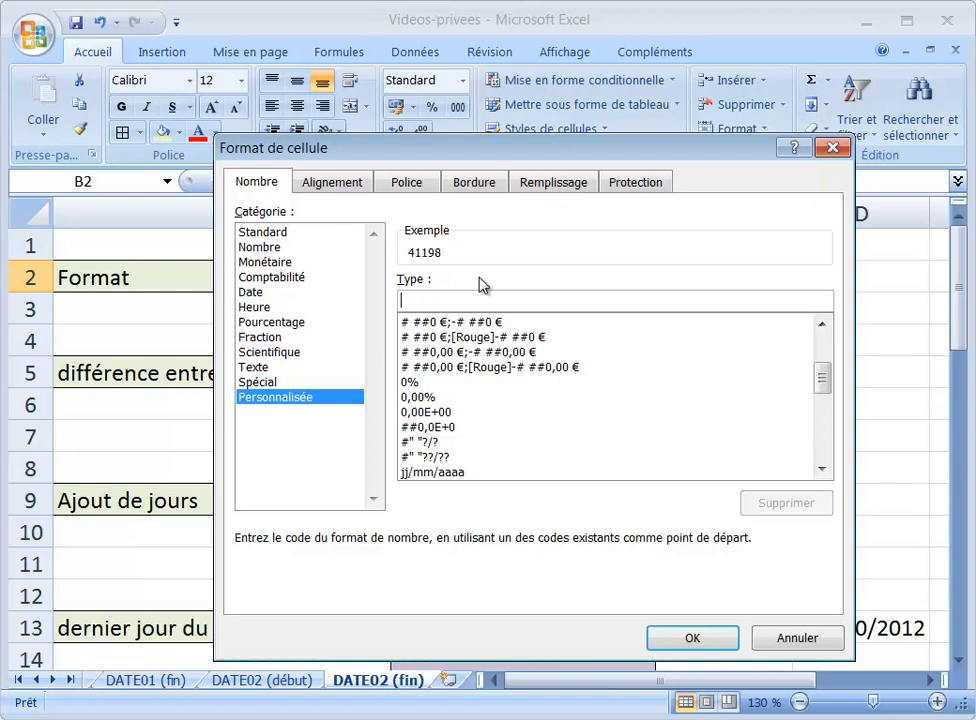
Step: Preview B2's date with the custom year codes a through aaaa, and discard the format changes
text(a)
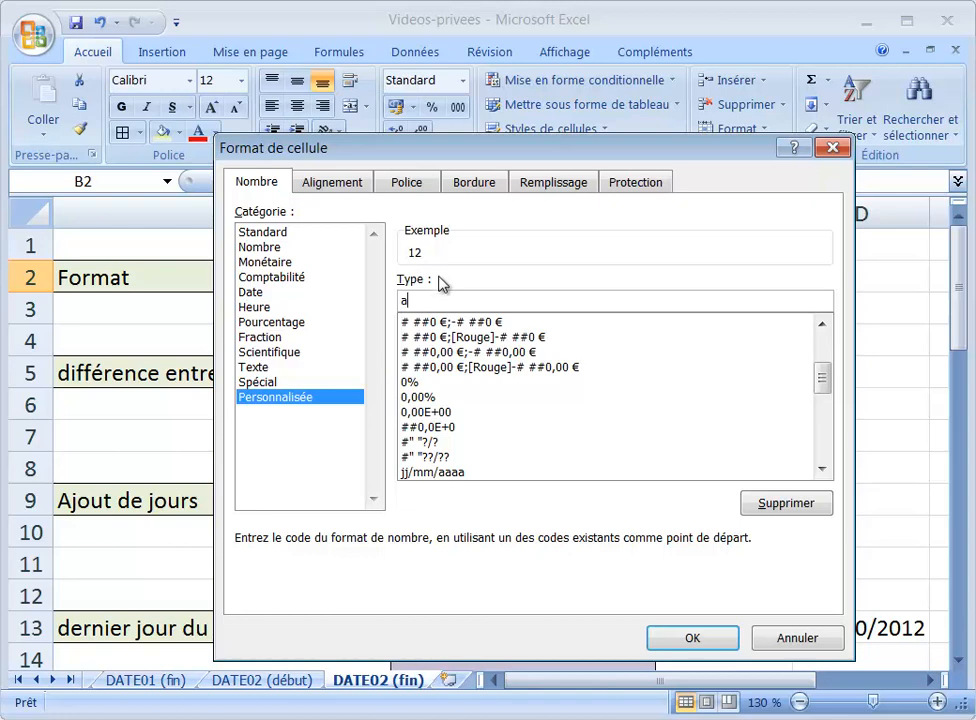
text(aaa)
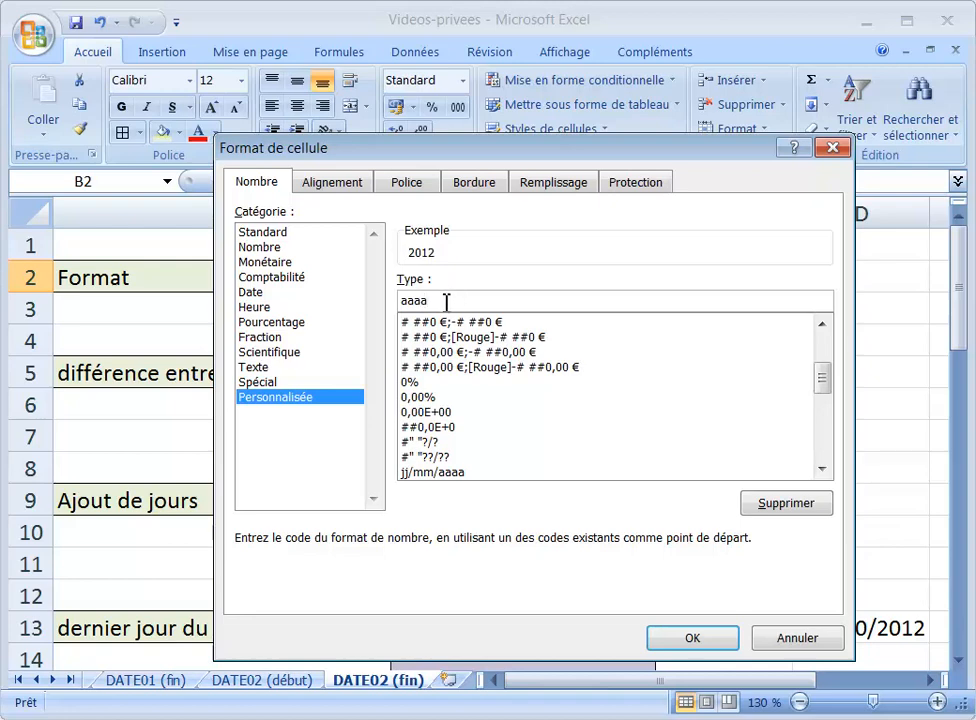
double_click(446, 301)
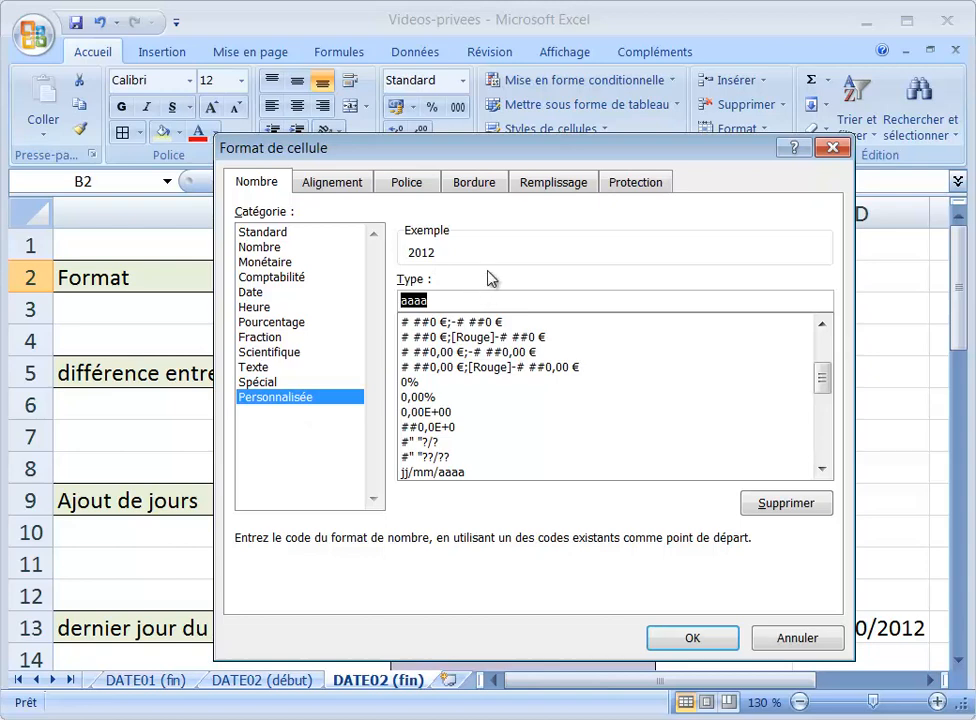
click(806, 636)
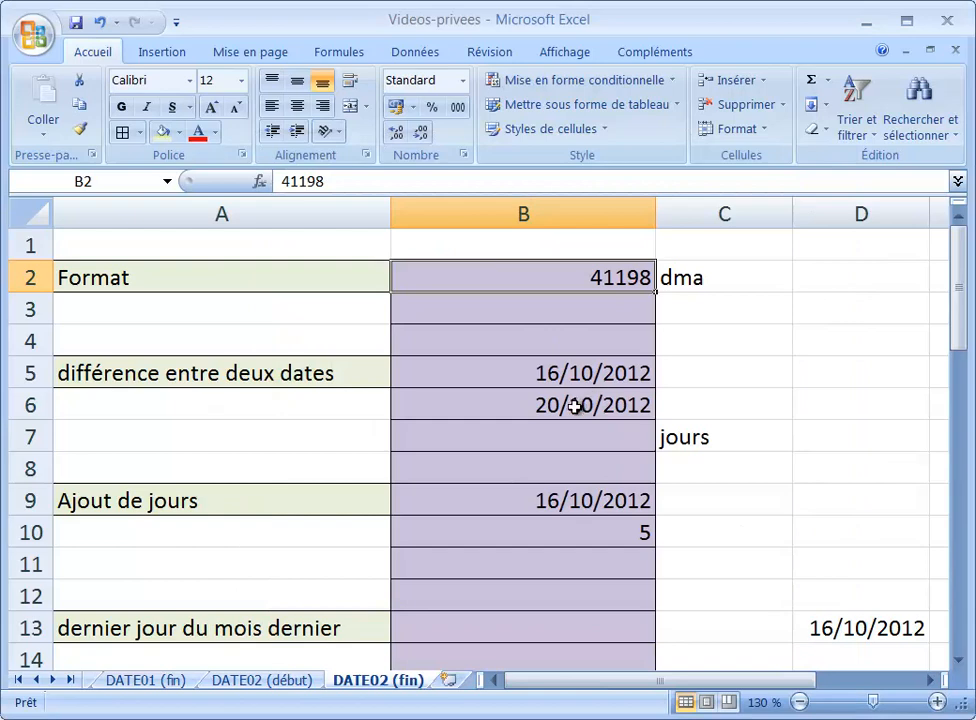
Step: Calculate the number of days between the two dates in cell B7 with the formula =B6-B5
click(320, 384)
click(553, 436)
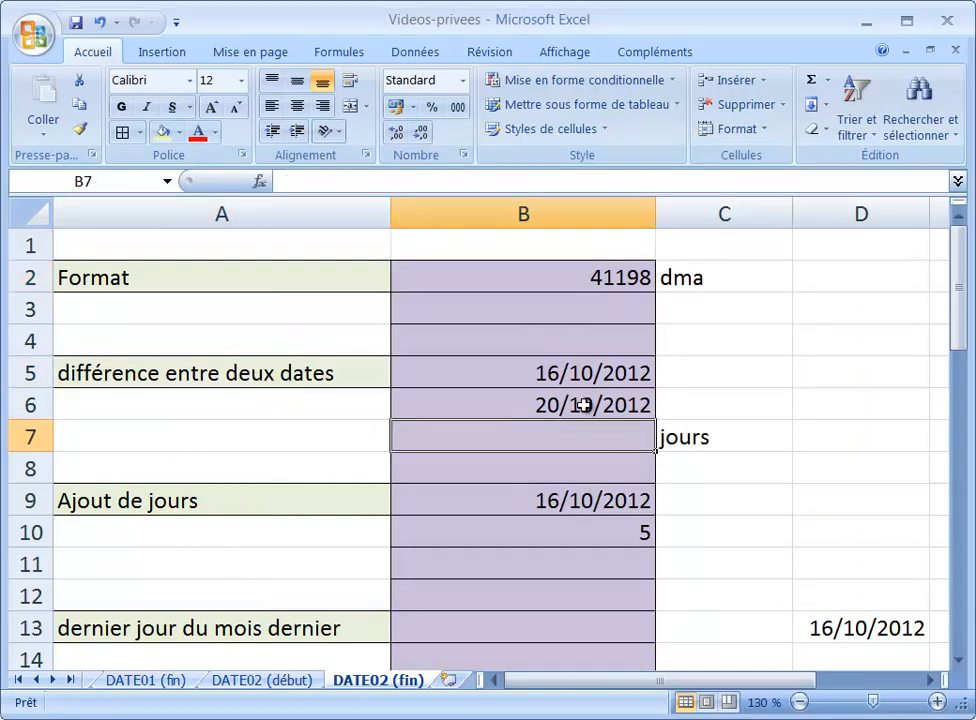
click(560, 398)
click(556, 375)
click(548, 436)
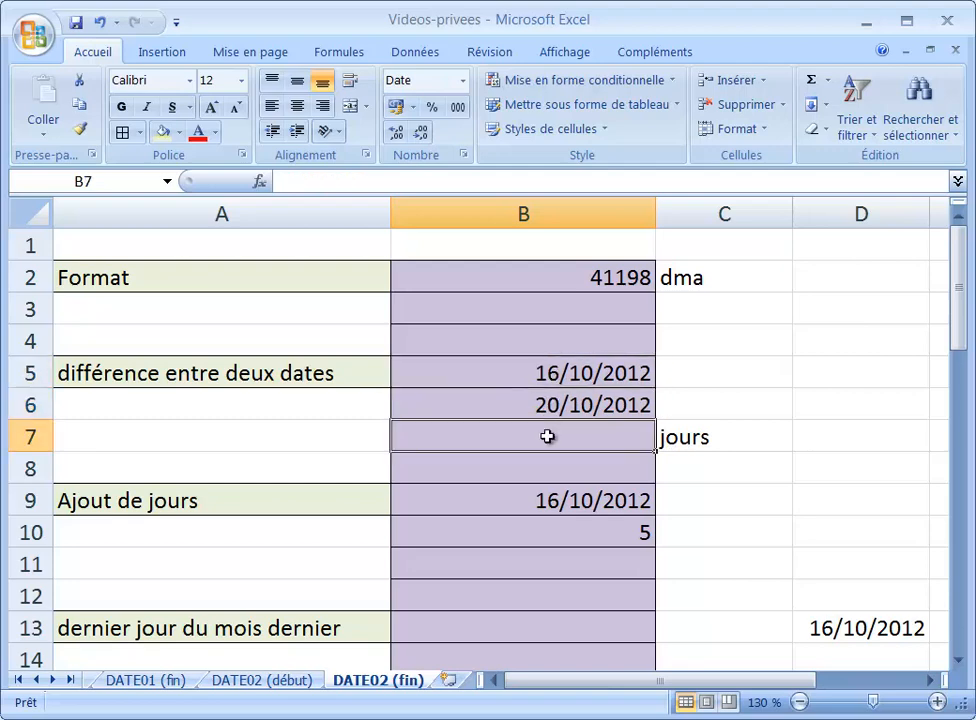
text(=)
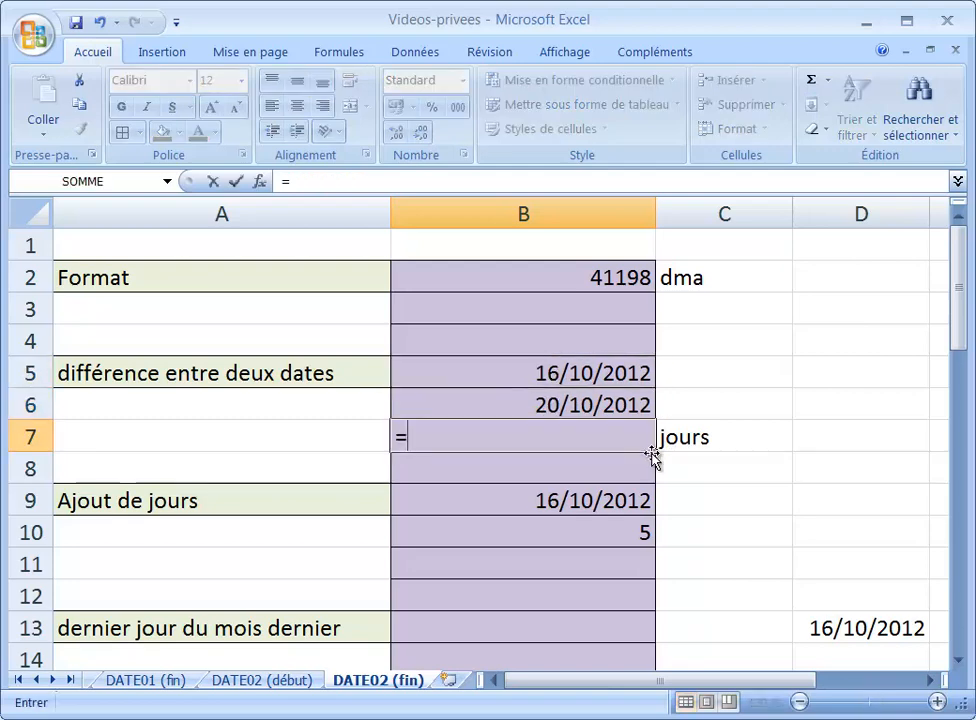
click(629, 405)
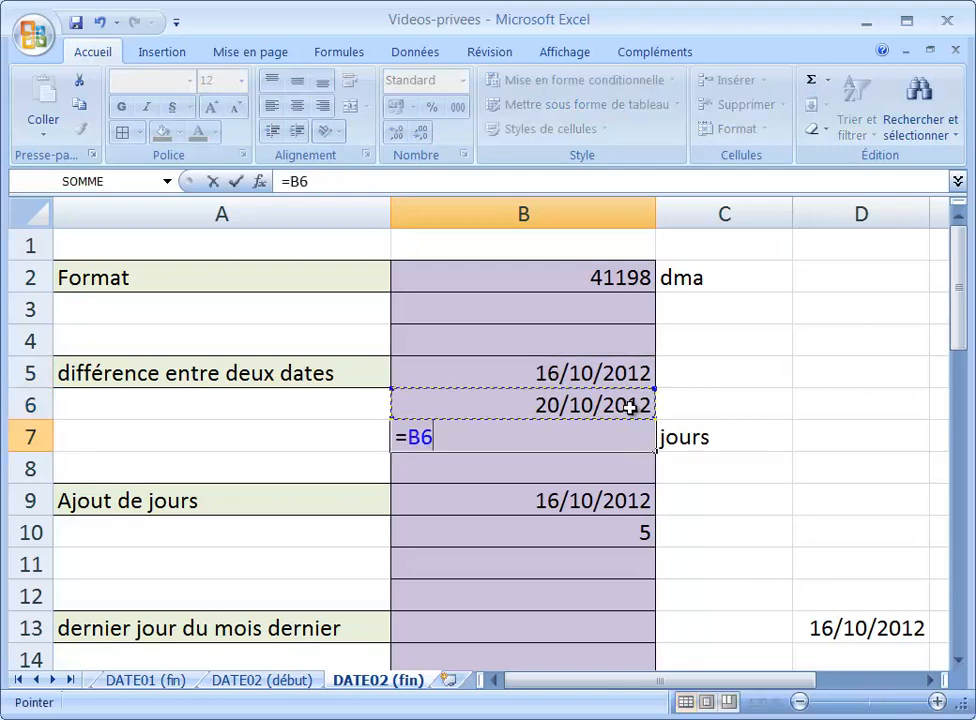
text(-)
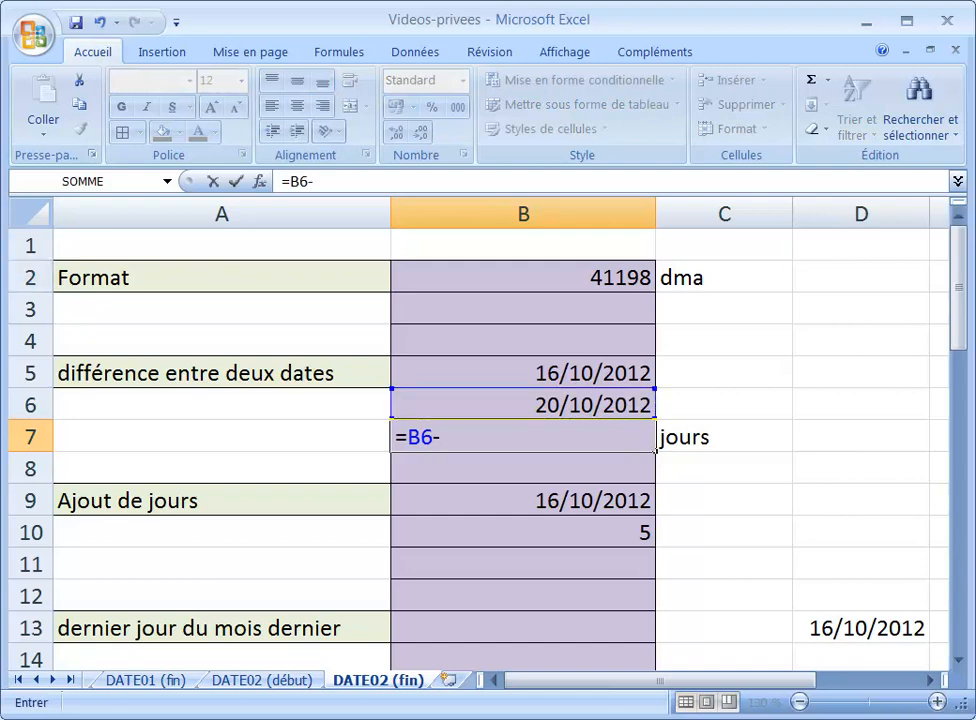
click(480, 374)
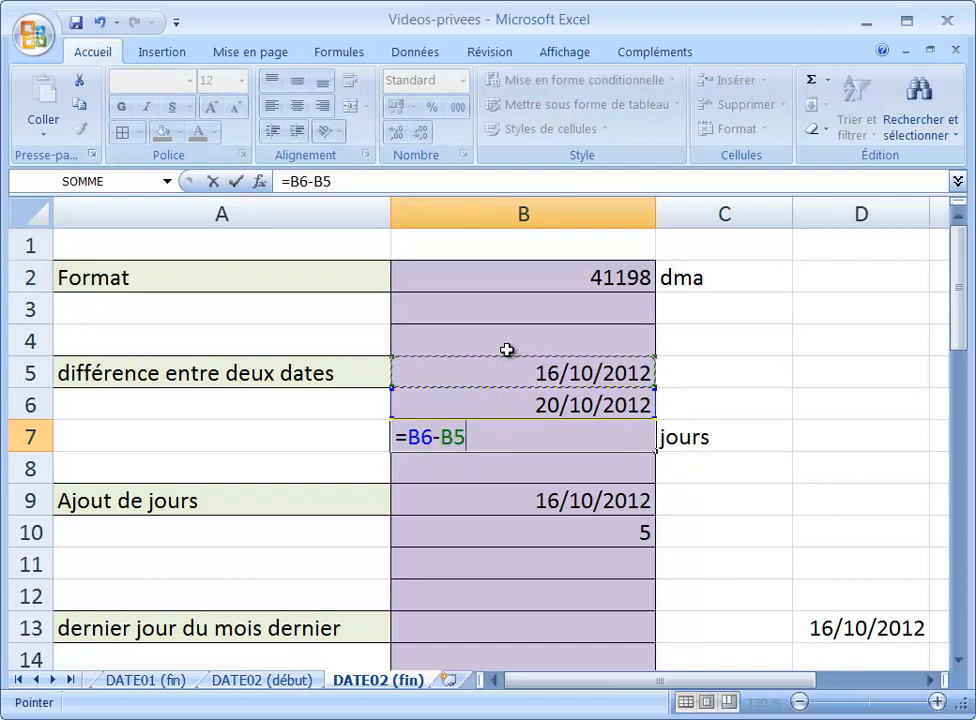
key(ctrl+Return)
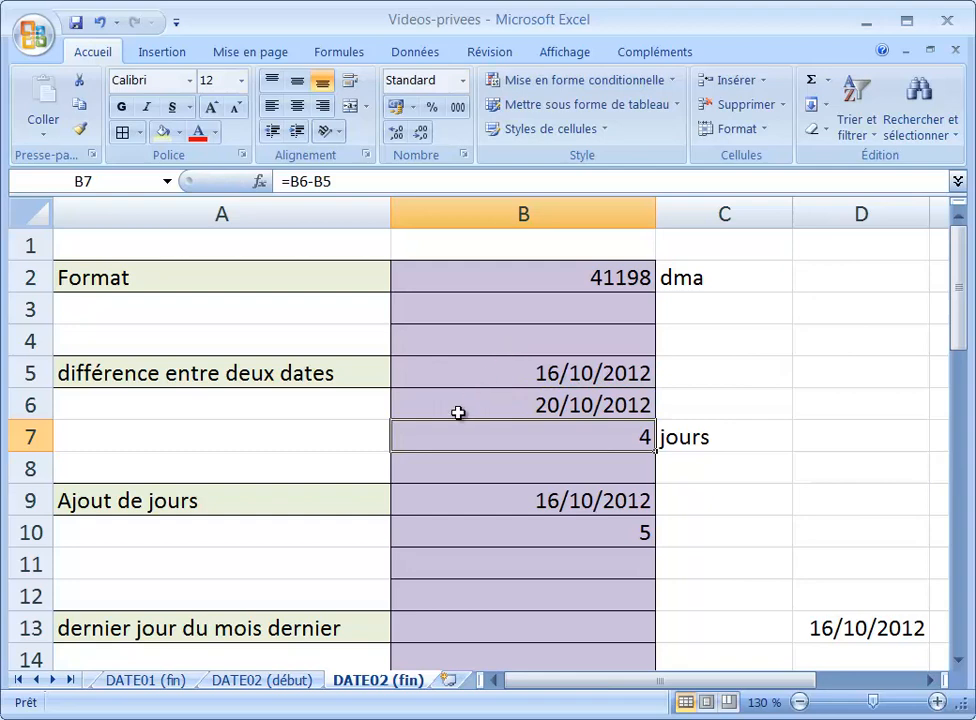
Step: Add the number of days in B10 to the date in B9 by entering =SOMME(B9:B10) in cell B11
click(577, 529)
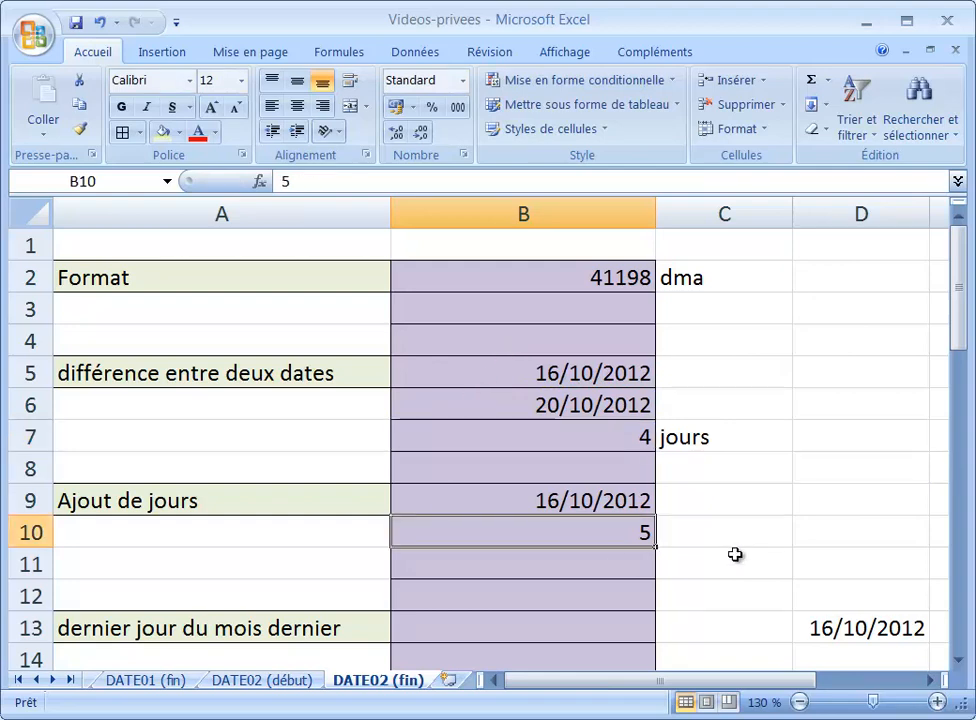
scroll(735, 555, down, 1)
click(572, 405)
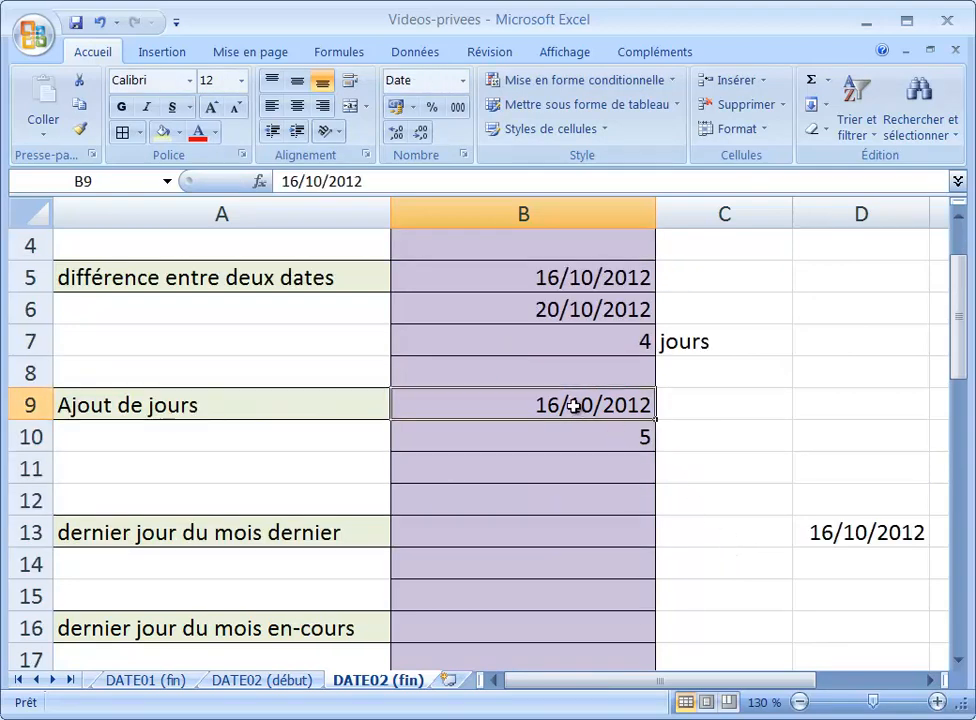
click(582, 466)
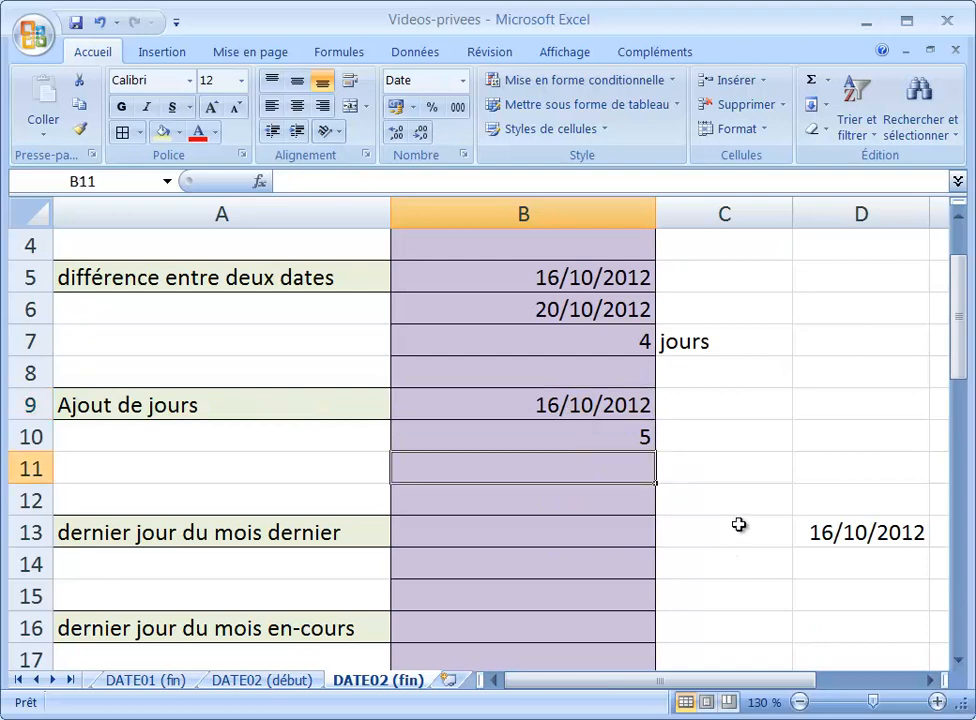
key(alt+equal)
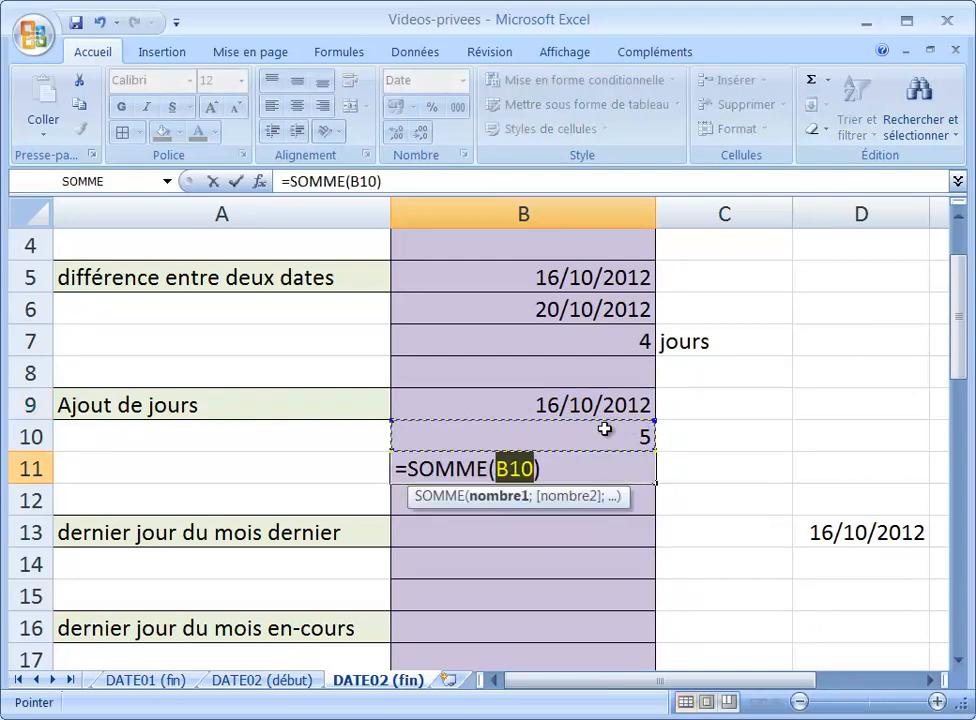
drag(600, 410, 625, 438)
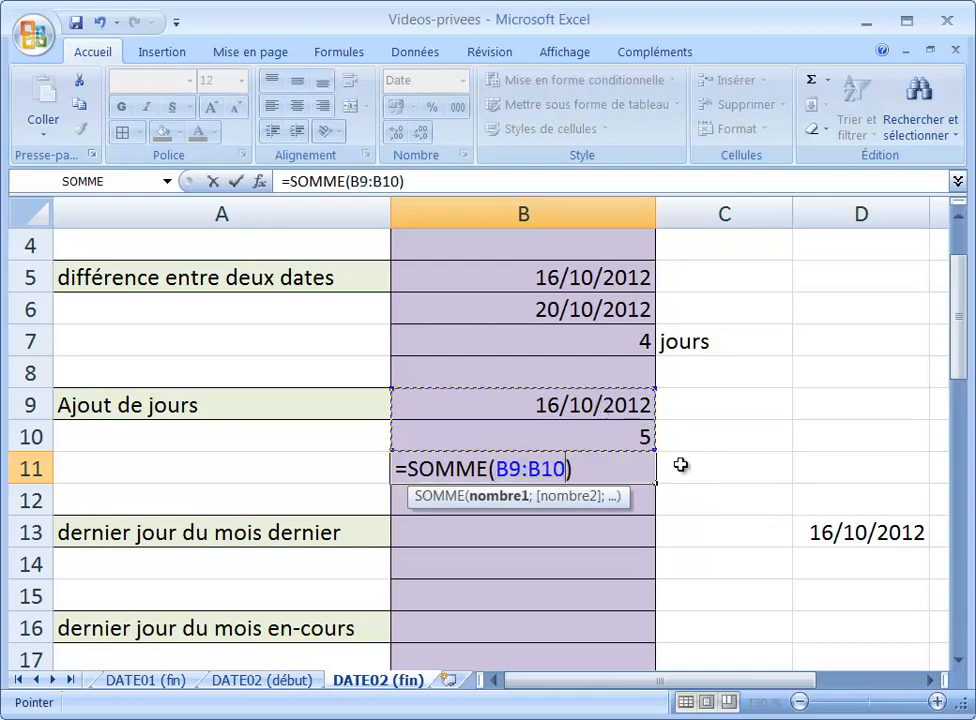
key(Return)
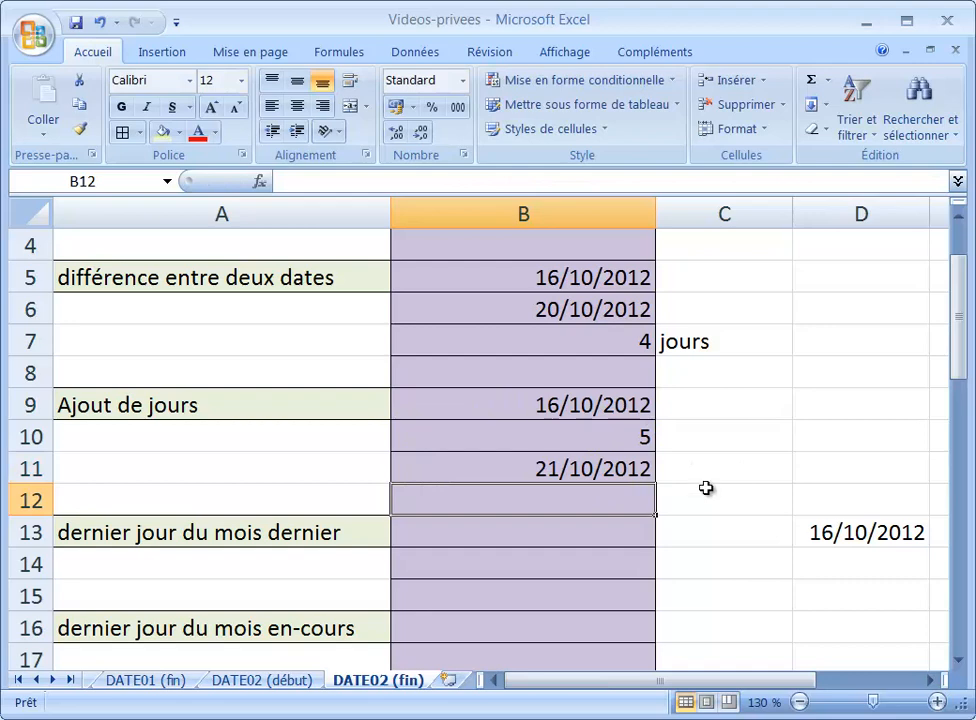
Step: Calculate the last day of the previous month in cell B13 with the formula =FIN.MOIS($D$13;-1)
scroll(690, 519, down, 1)
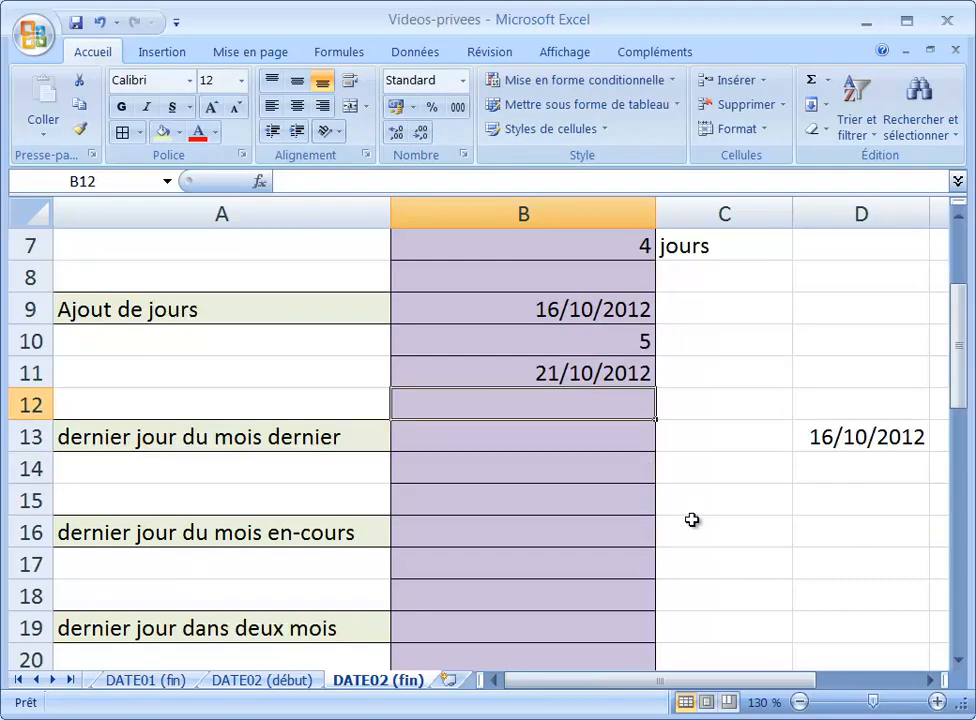
click(529, 436)
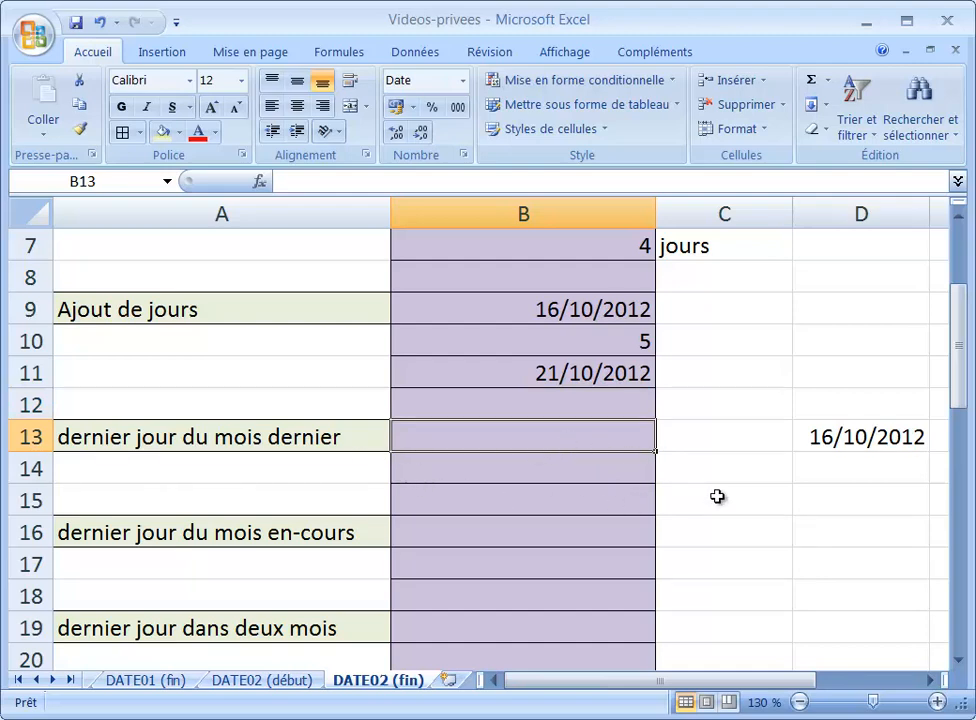
text(fi)
key(Escape)
text(=fin)
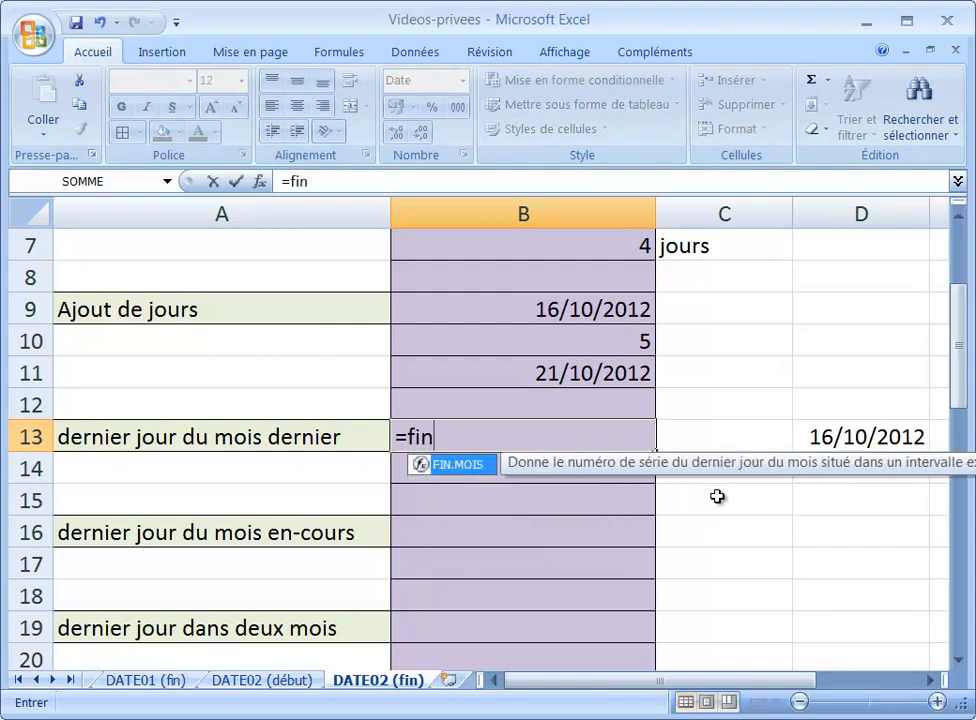
key(Tab)
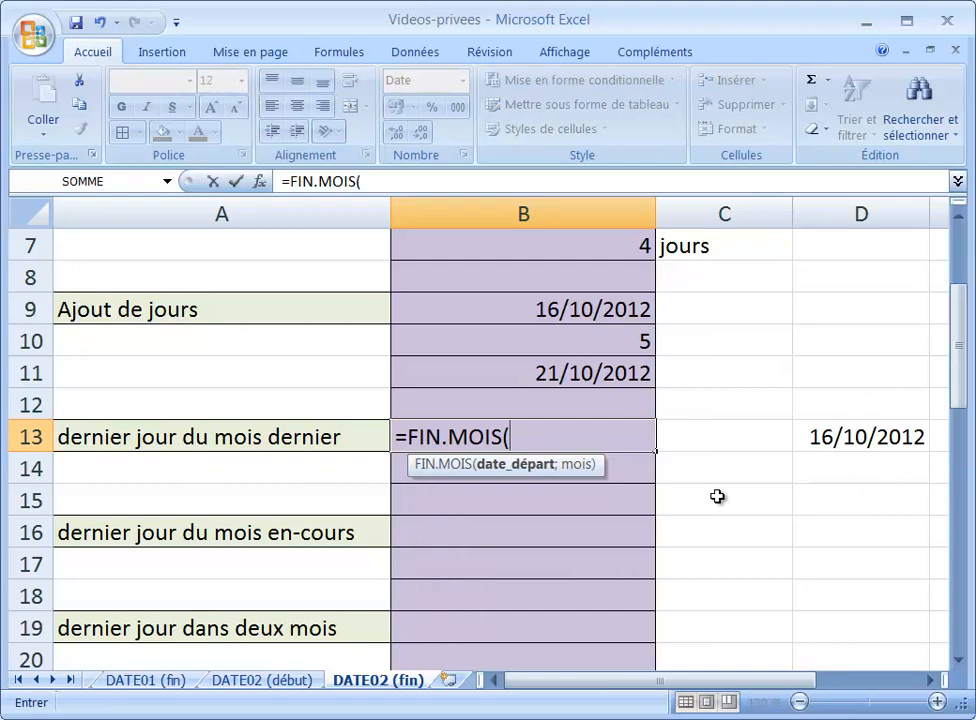
click(869, 437)
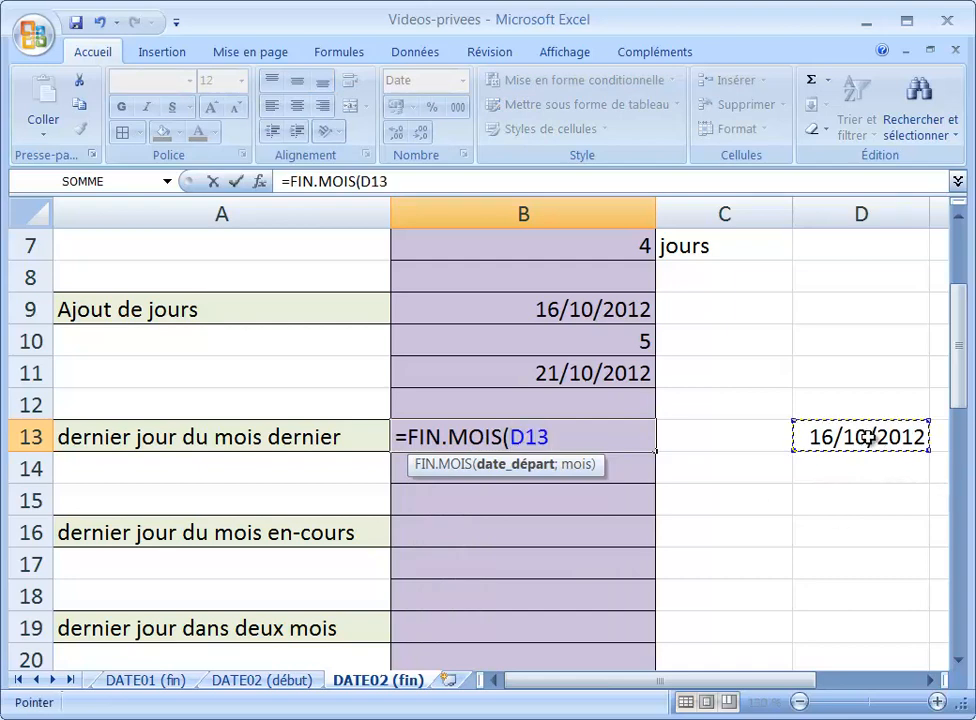
key(F4)
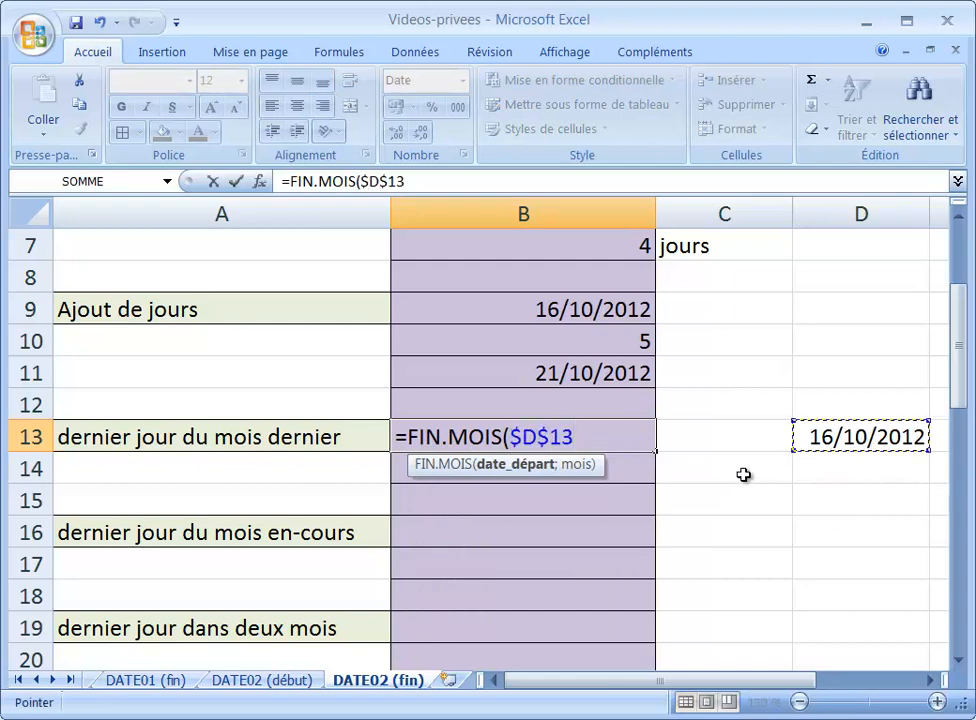
text(;)
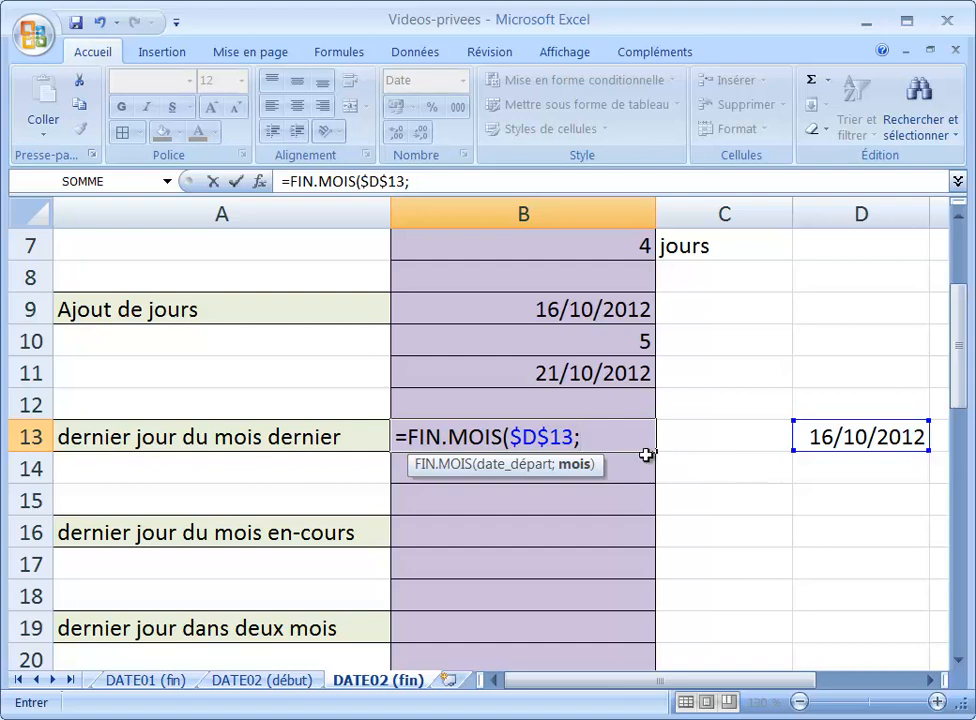
text(-1))
key(Return)
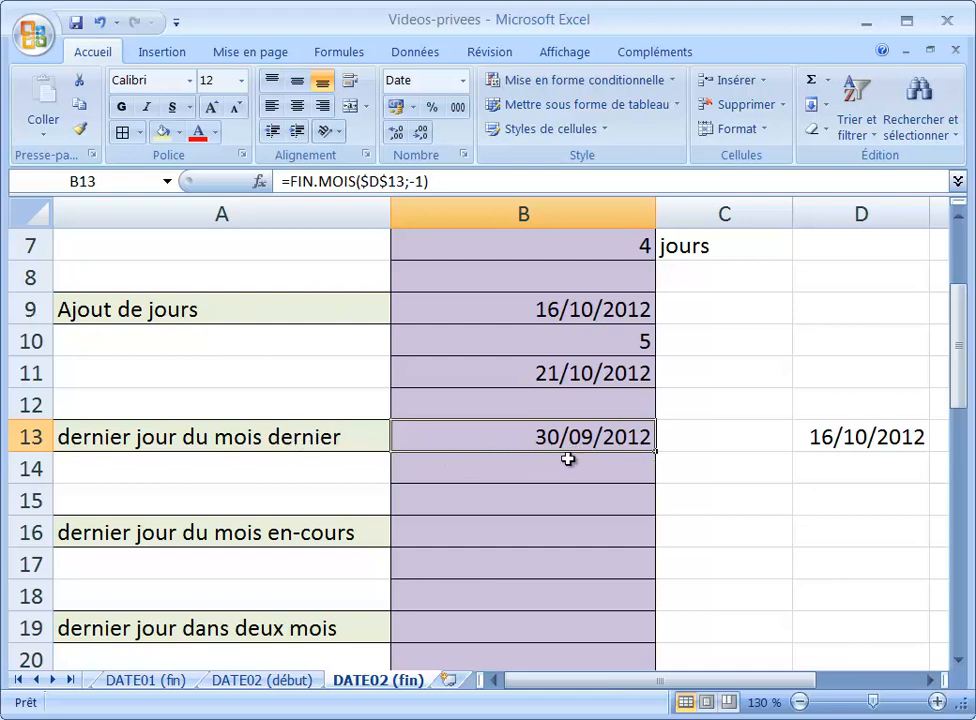
Step: Copy the end-of-month formula from cell B13 into cell B16 for the current month
click(550, 530)
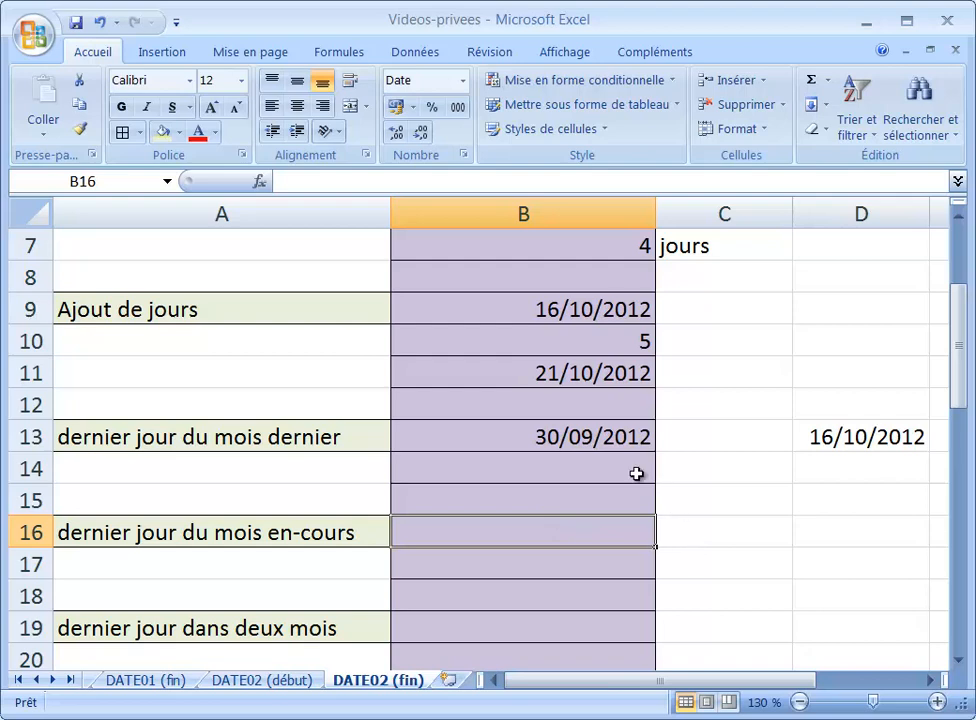
click(595, 437)
key(ctrl+c)
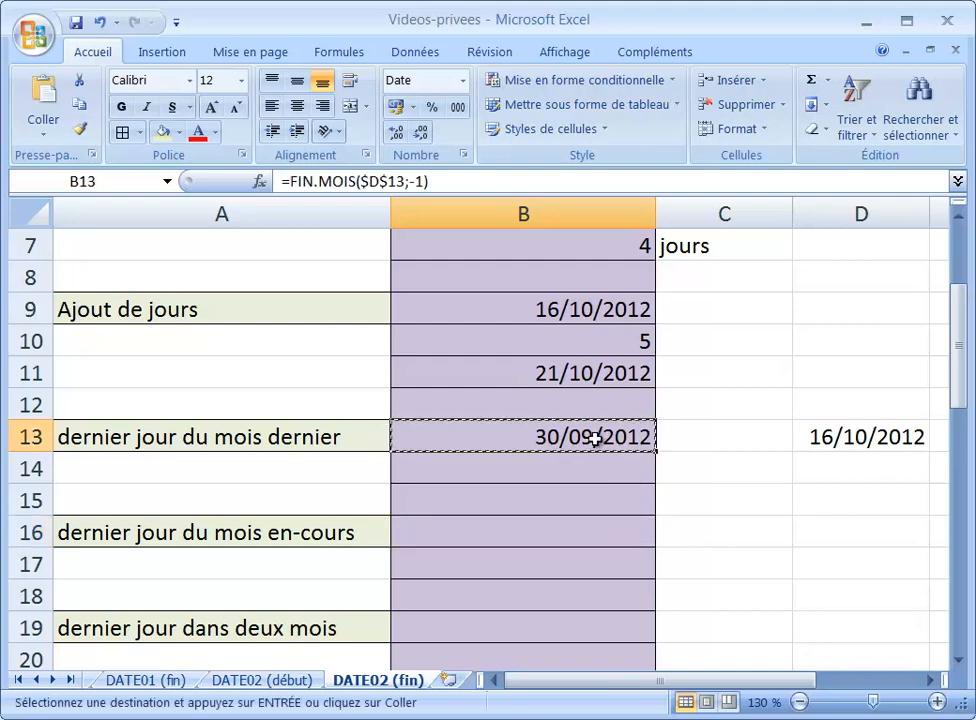
key(Down)
key(Down)
key(Down)
key(Down)
key(Up)
key(ctrl+v)
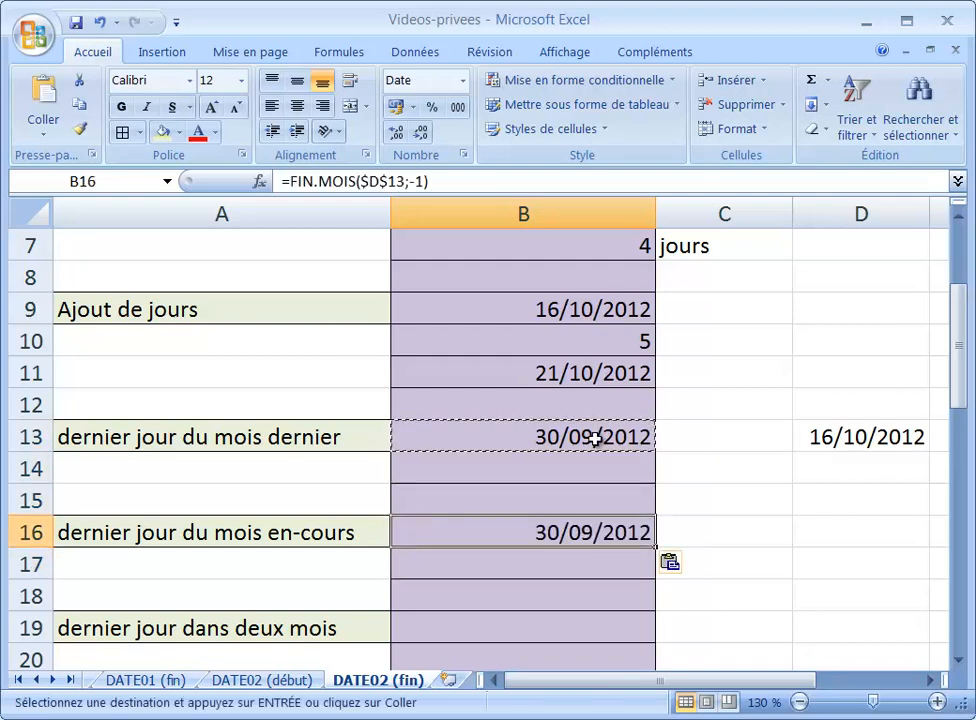
Step: Change the month offset in B16 to 0 so the formula reads =FIN.MOIS($D$13;0)
double_click(612, 531)
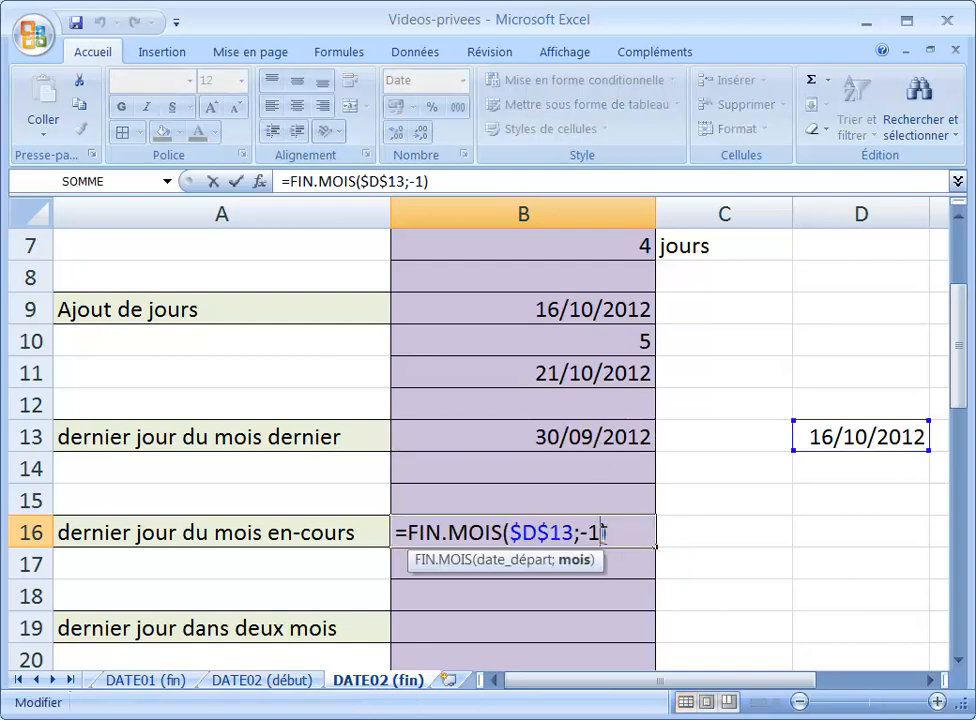
key(Left)
key(BackSpace)
key(BackSpace)
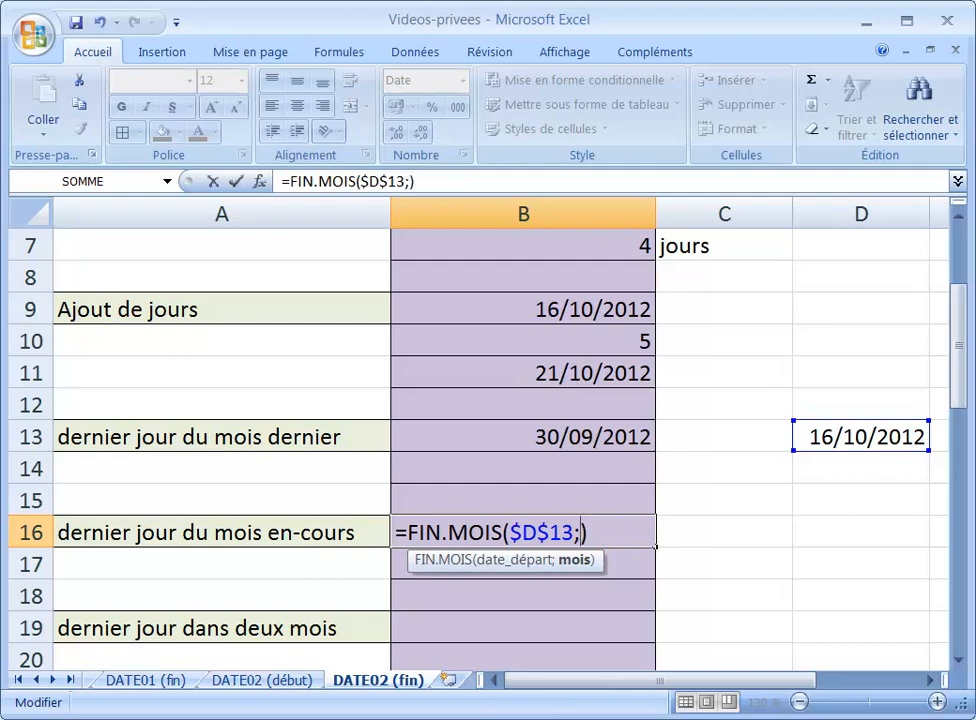
text(0)
key(Return)
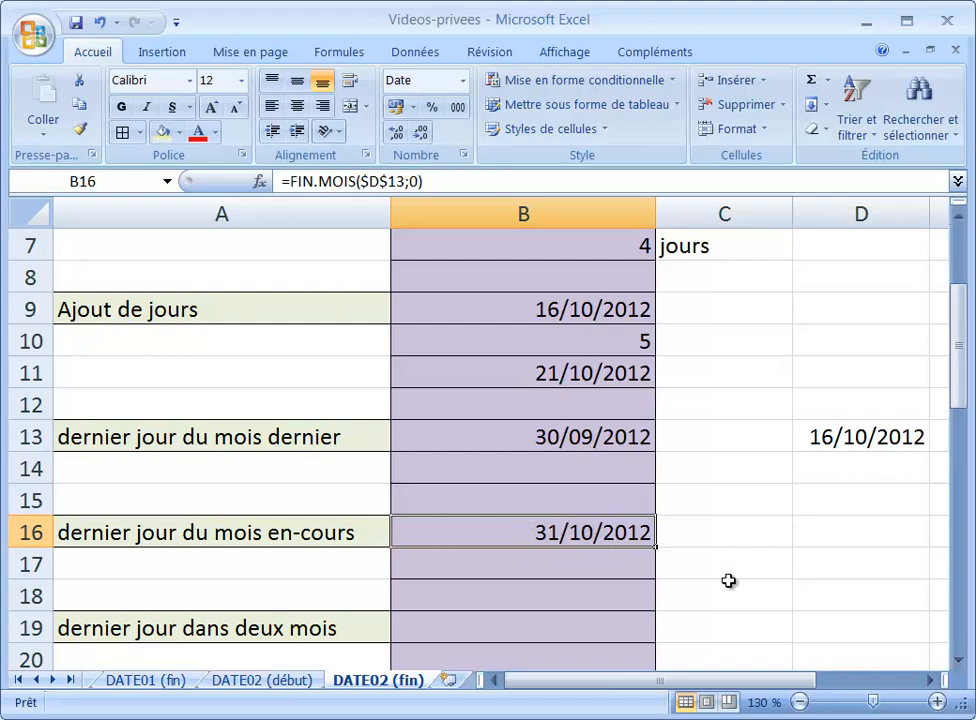
Step: Copy the current-month formula from cell B16 into cell B19 for the last day in two months
scroll(730, 580, down, 1)
click(560, 530)
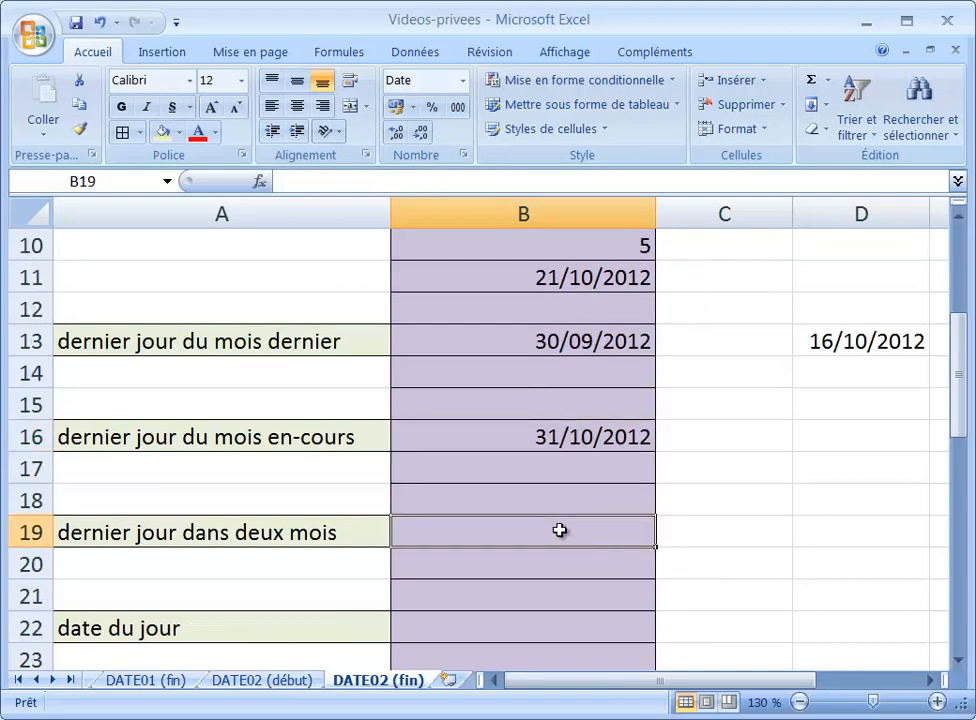
click(563, 444)
key(ctrl+c)
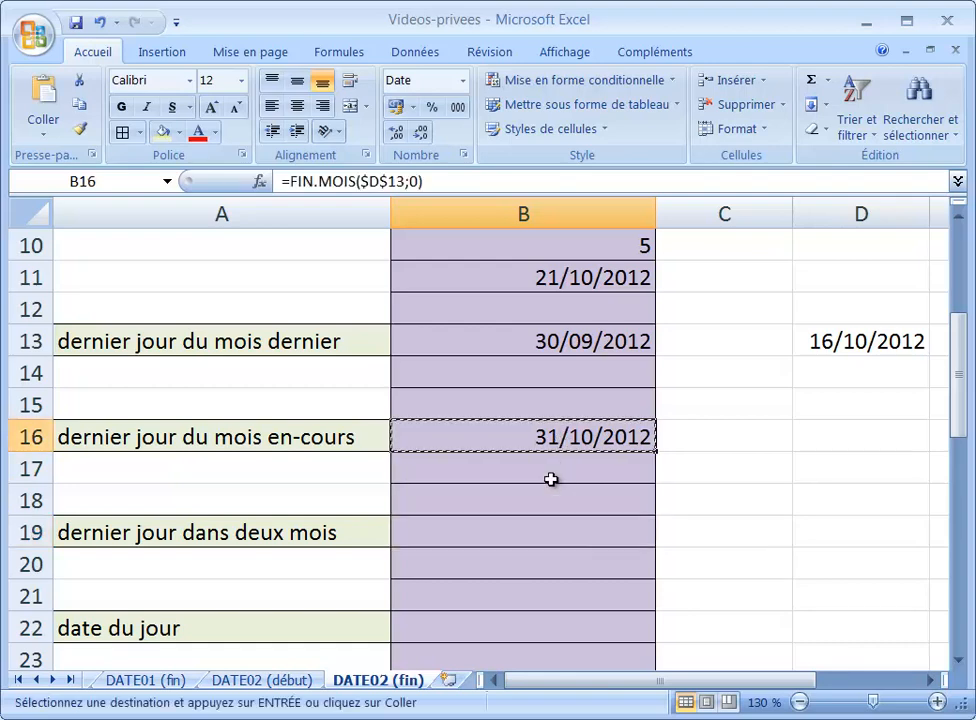
click(538, 525)
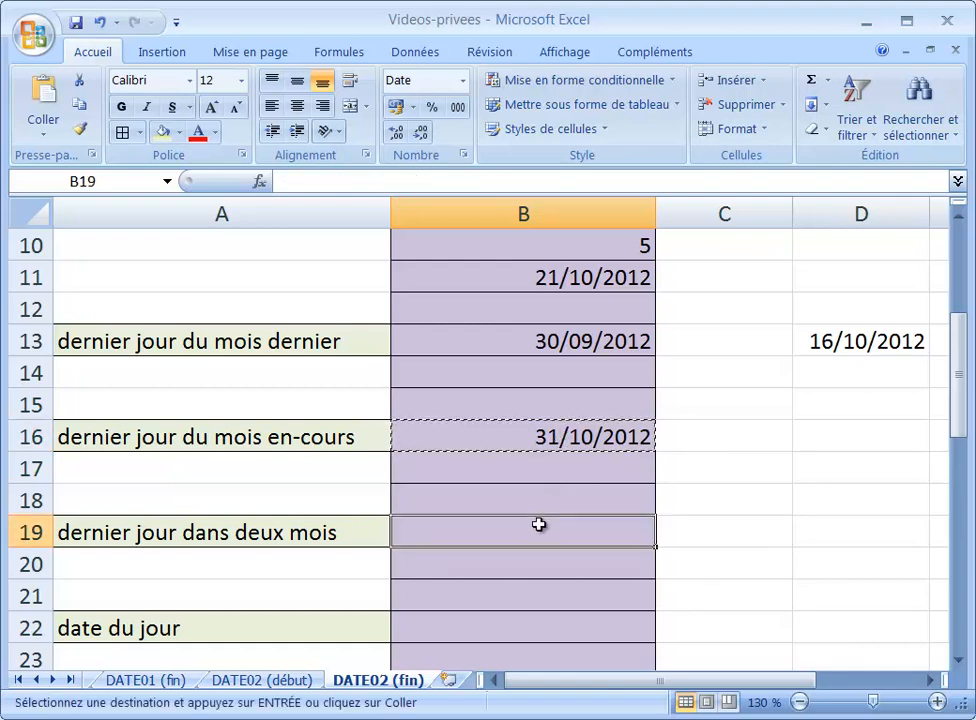
key(ctrl+v)
Step: Change the month offset in B19 to 2 so the formula reads =FIN.MOIS($D$13;2)
key(F2)
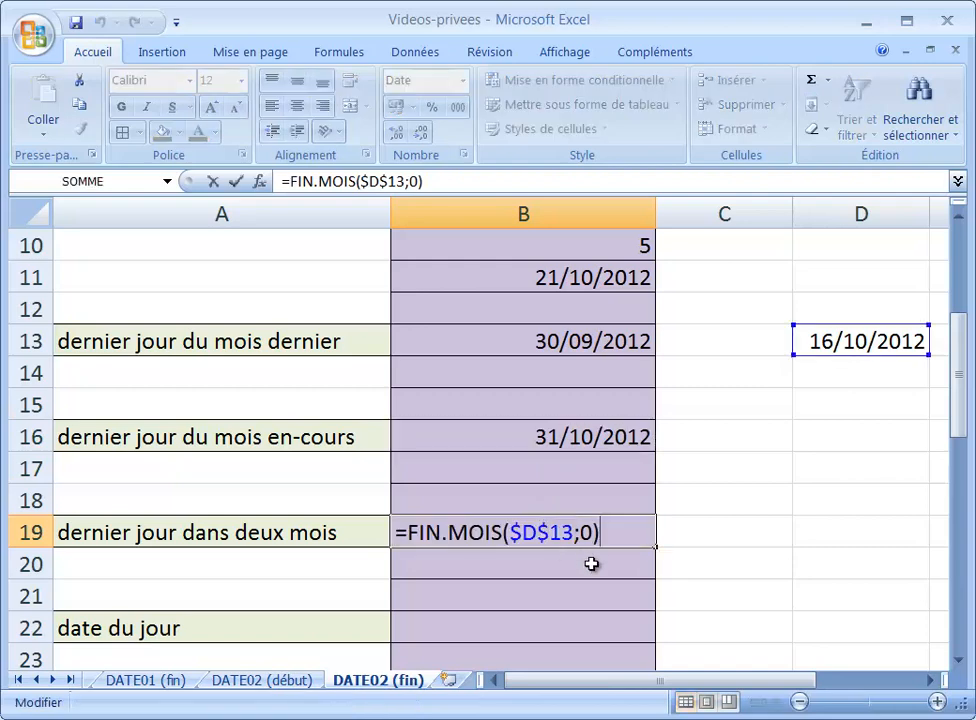
click(594, 532)
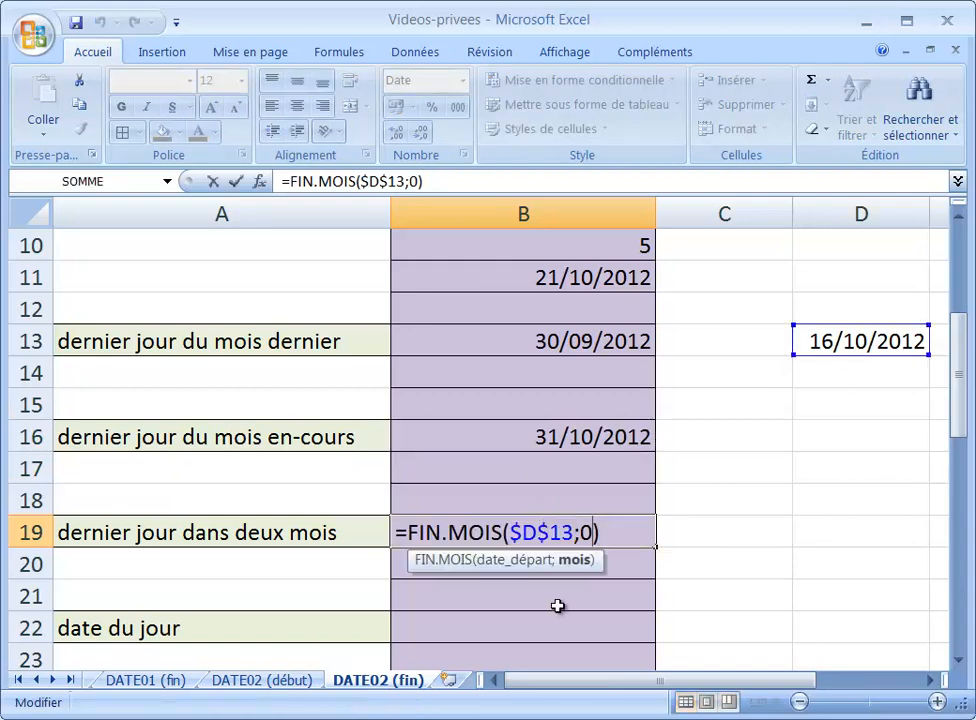
key(BackSpace)
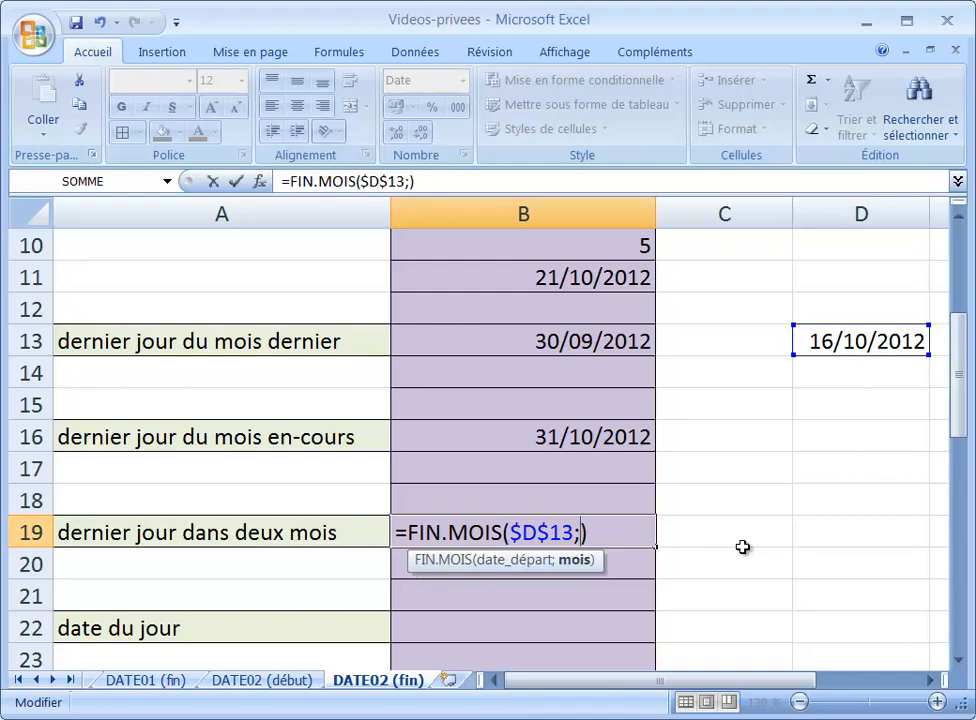
text(2)
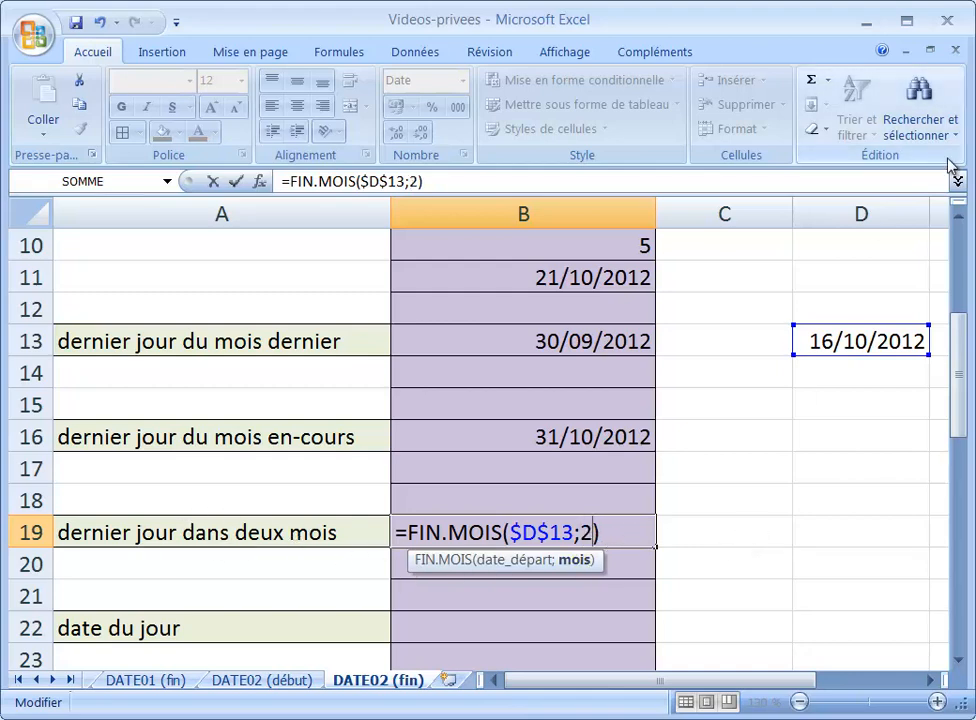
key(ctrl+Return)
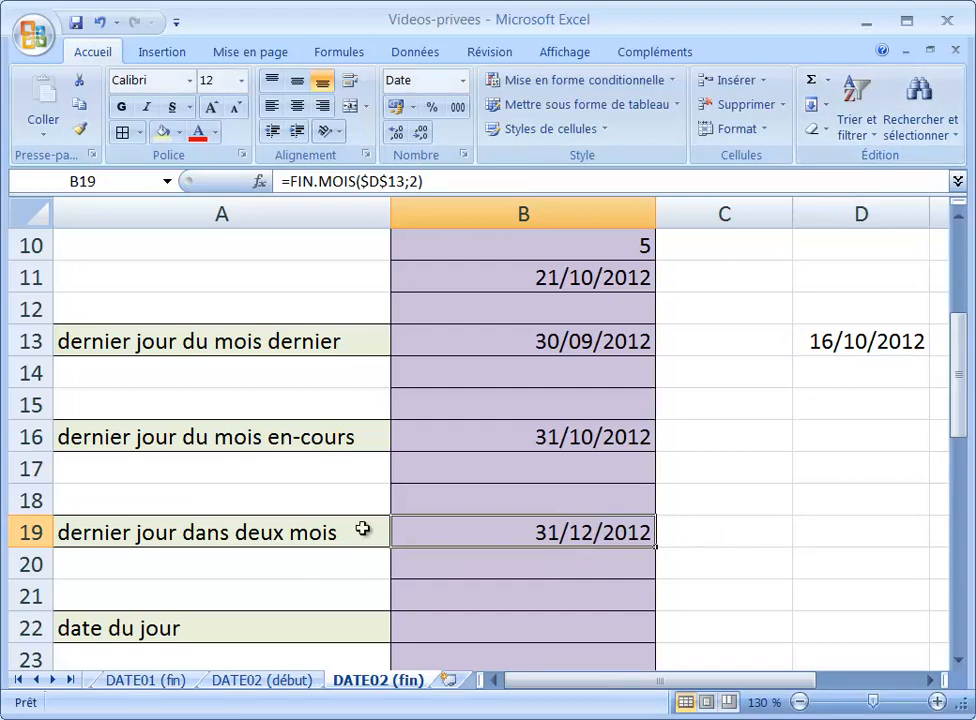
Step: Enter today's date in cell B22 with the formula =AUJOURDHUI()
scroll(750, 567, down, 1)
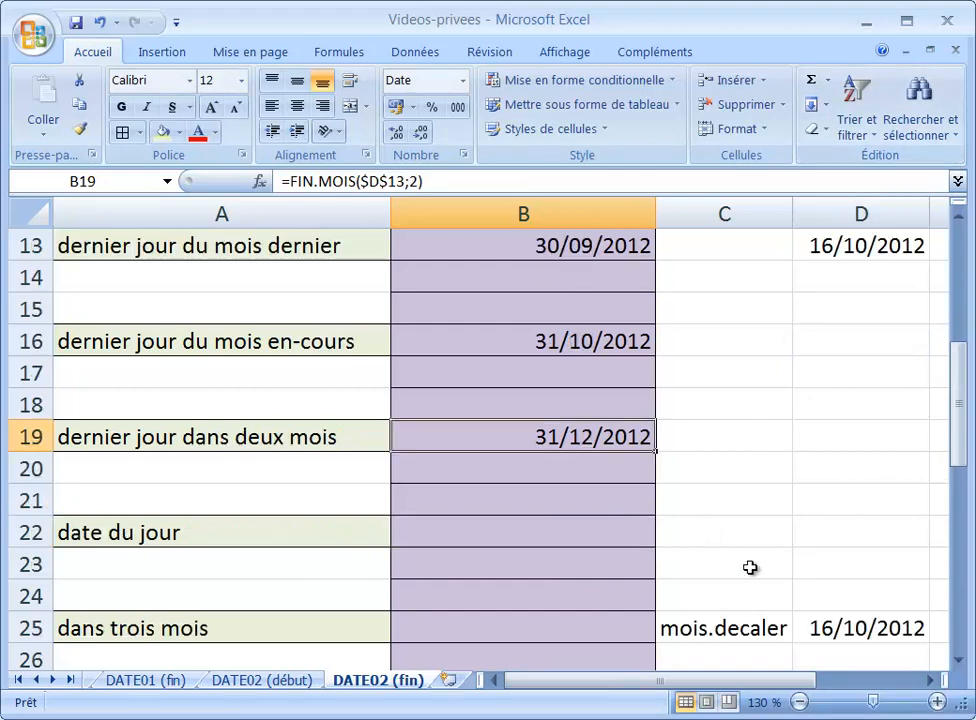
click(605, 530)
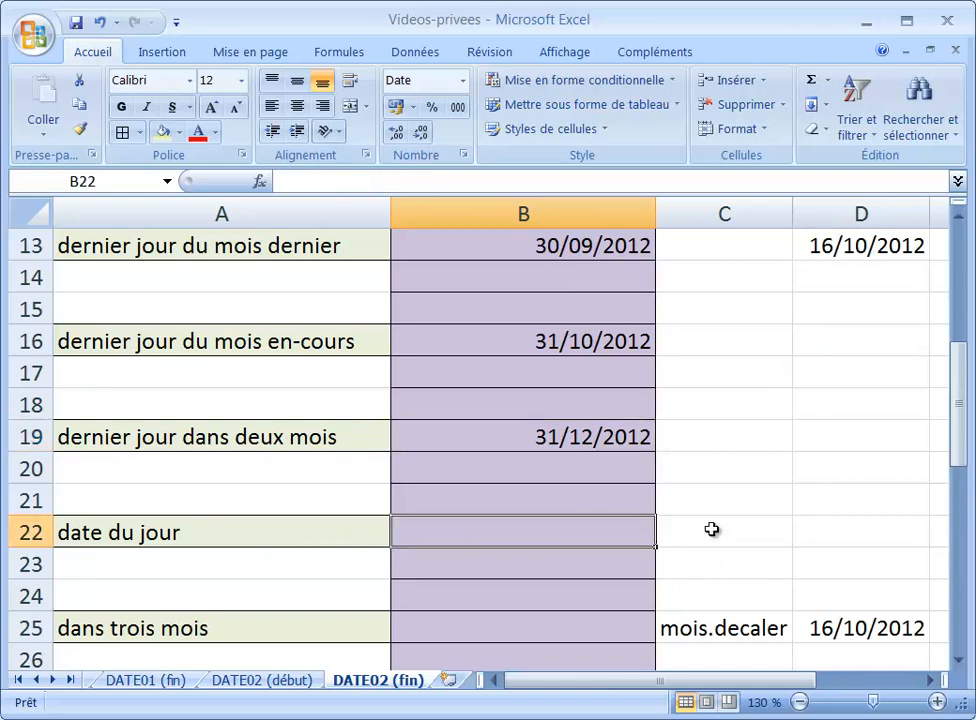
text(=aujo)
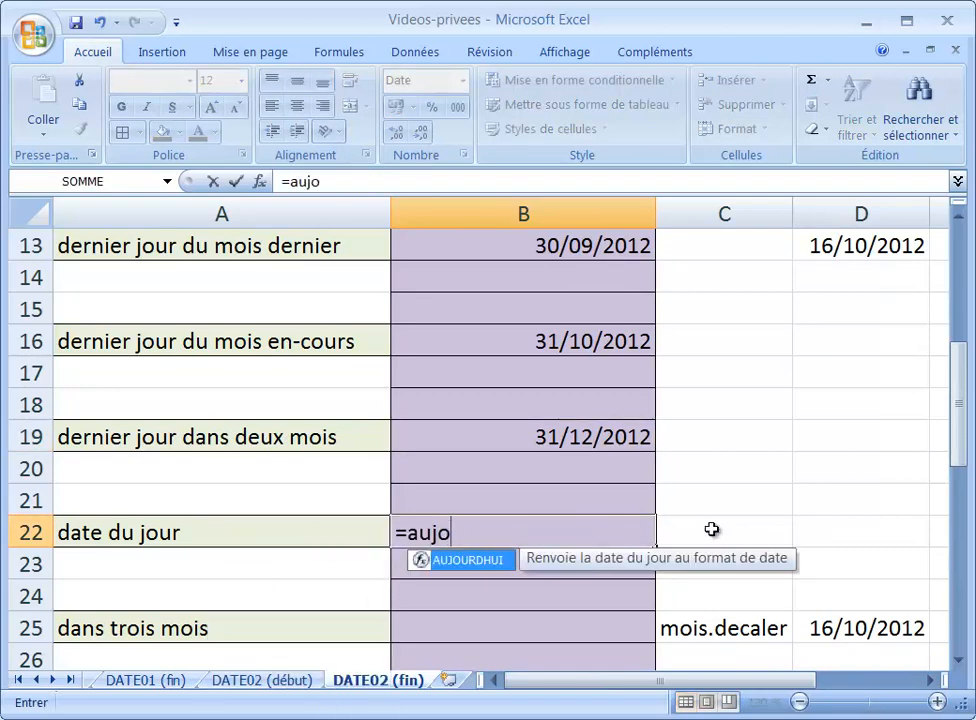
key(Tab)
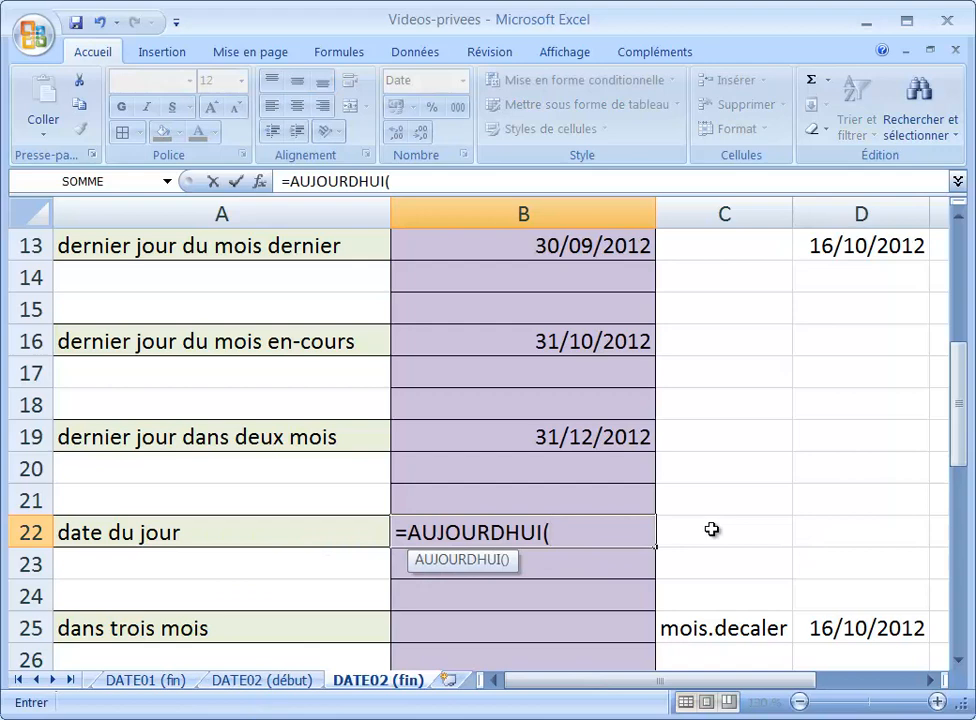
text())
key(Return)
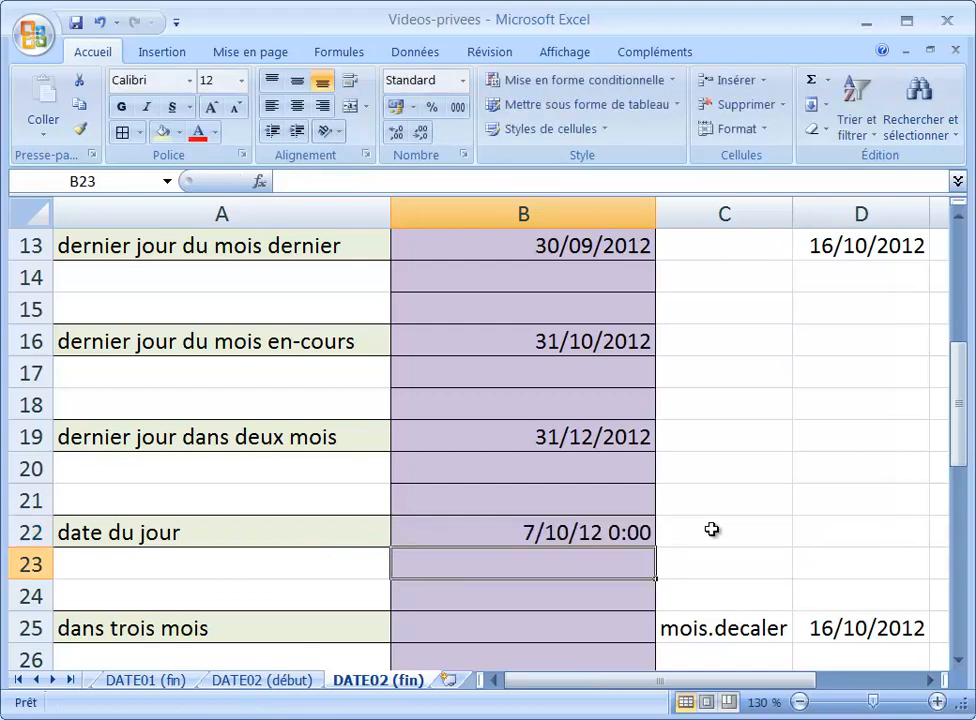
Step: Replace the formula in cell B22 with =MAINTENANT() to return the current date and time
key(Up)
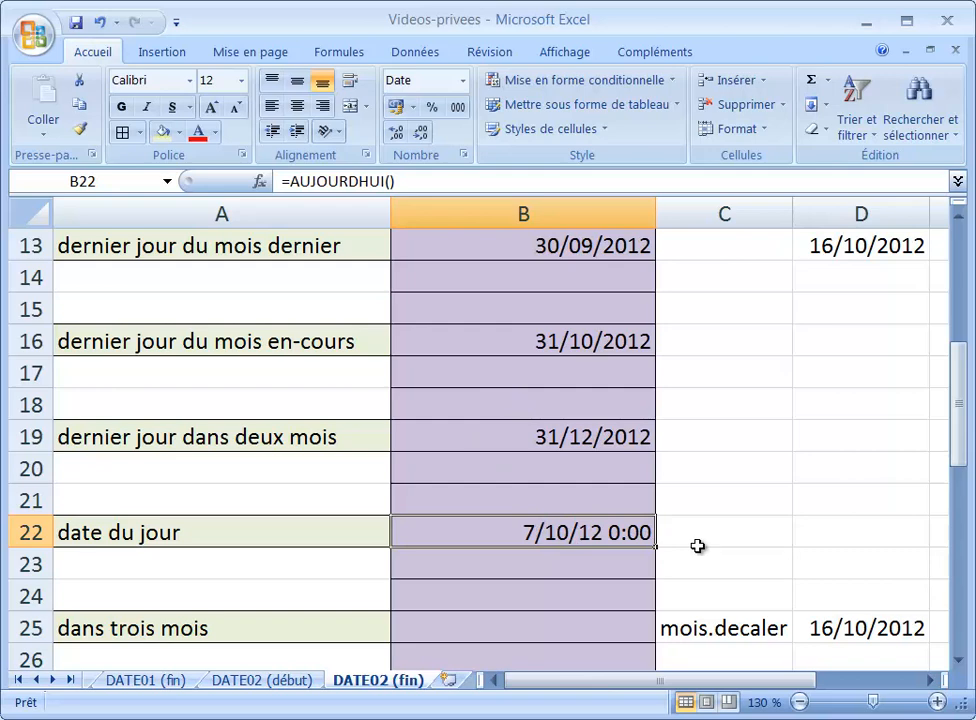
text(maint)
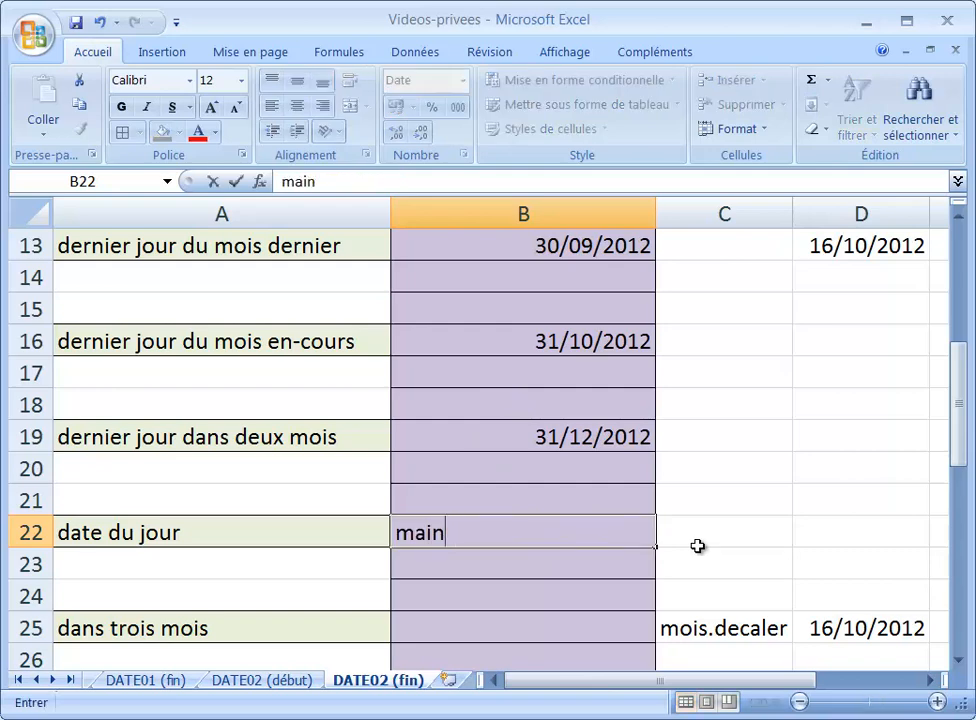
key(BackSpace)
key(BackSpace)
key(BackSpace)
key(BackSpace)
text(=main)
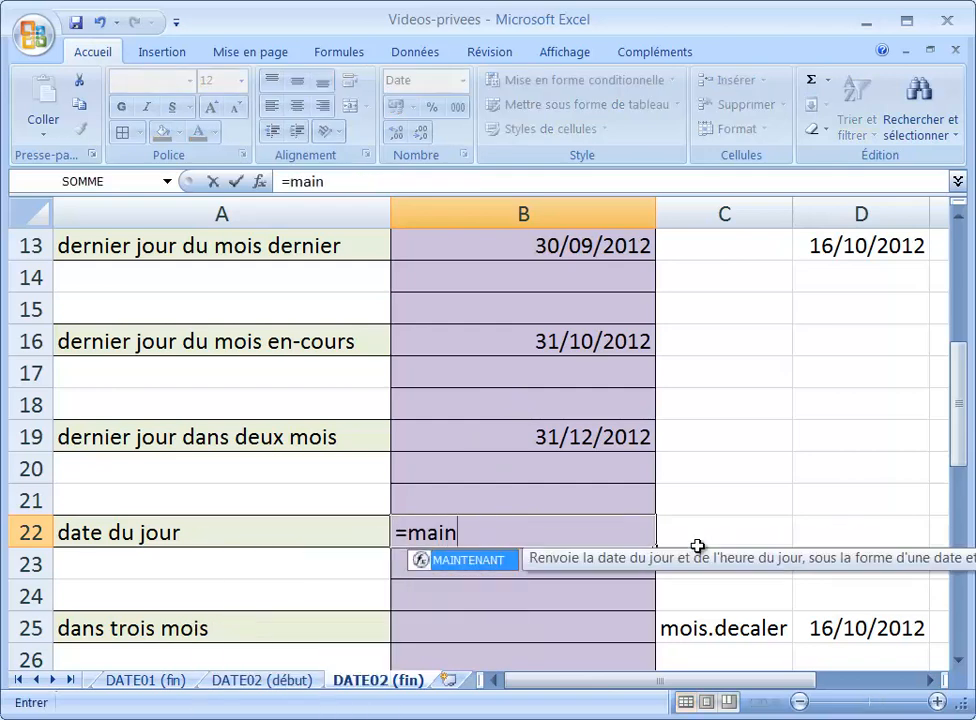
key(Tab)
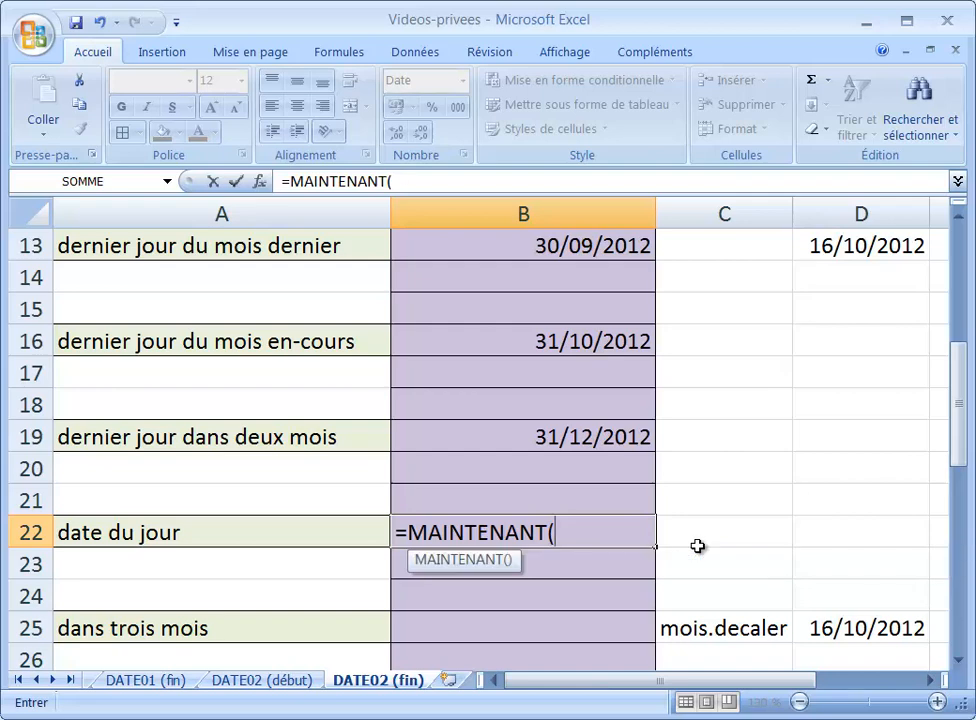
text())
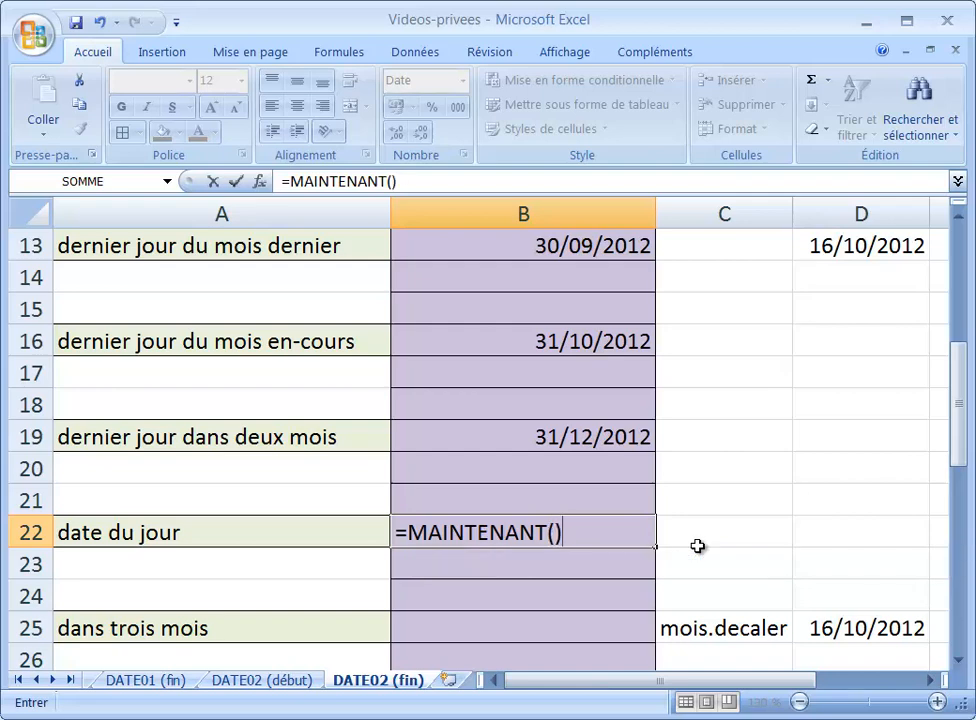
key(Return)
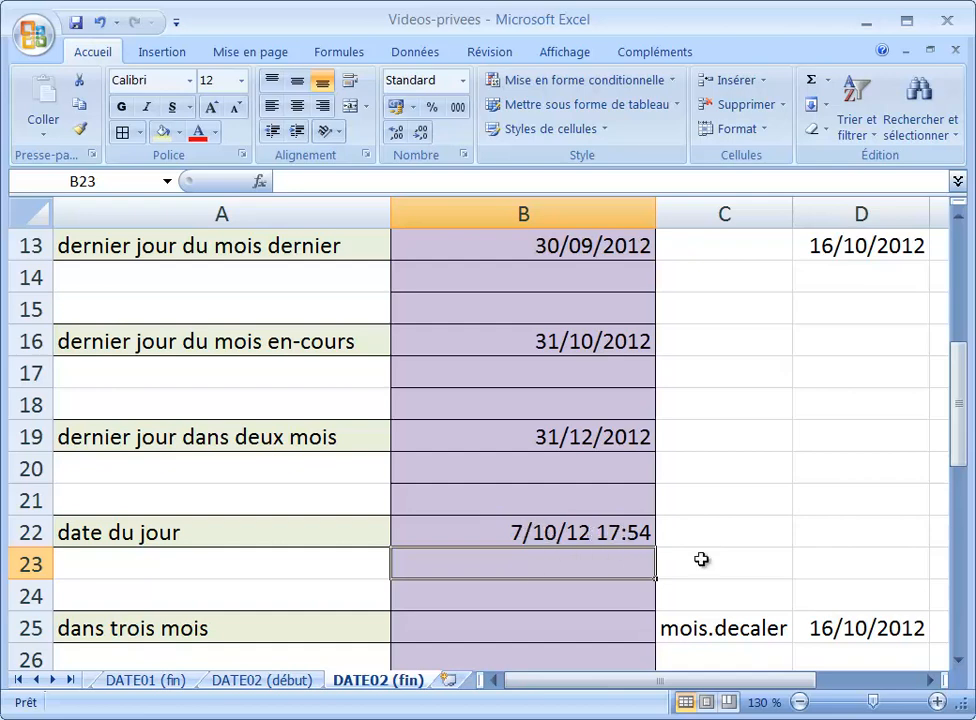
Step: Calculate the date in three months in cell B25 with the formula =MOIS.DECALER($D$25;3)
scroll(743, 573, down, 1)
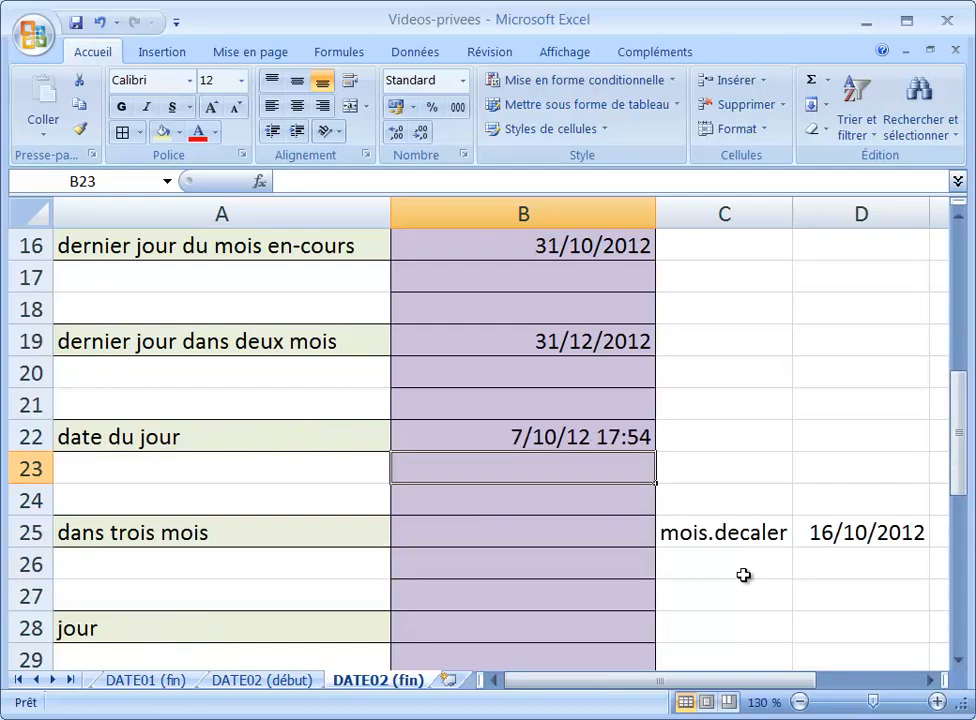
click(546, 533)
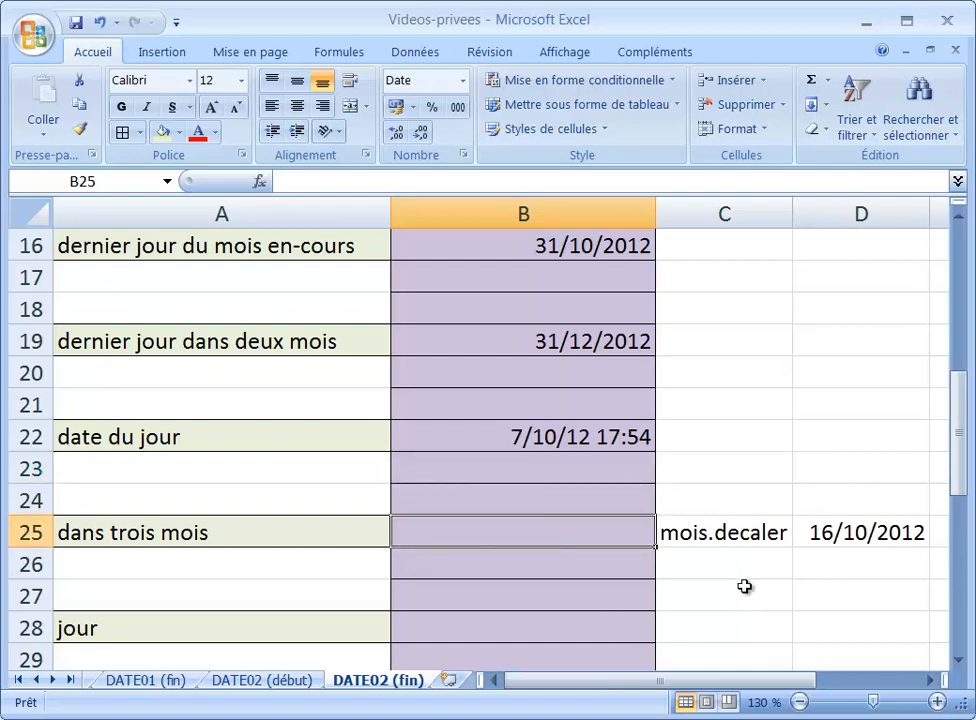
text(=)
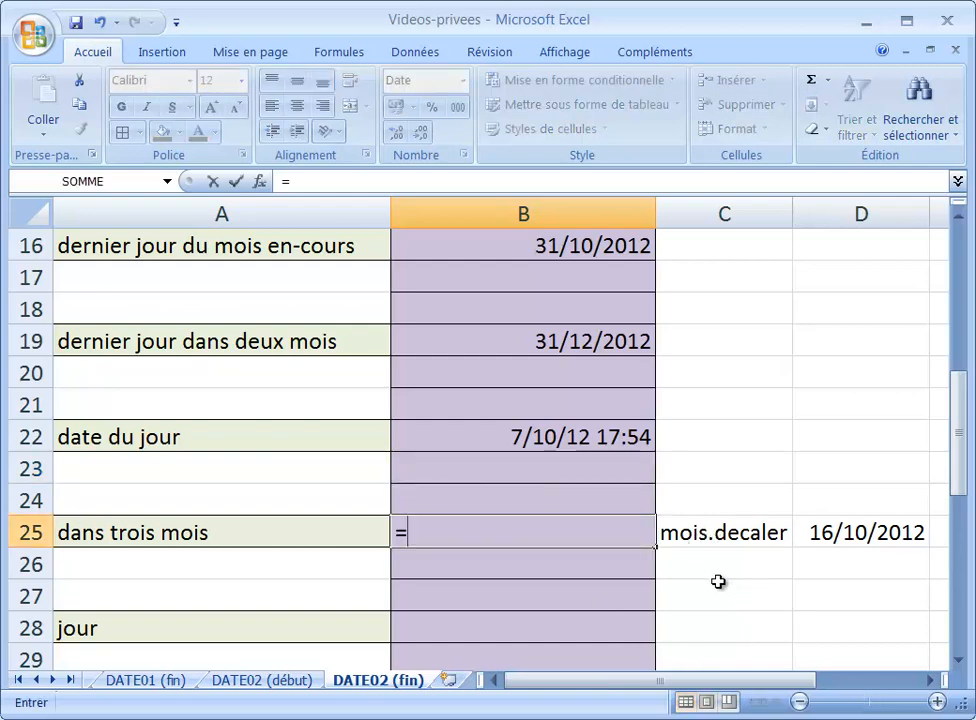
text(moi)
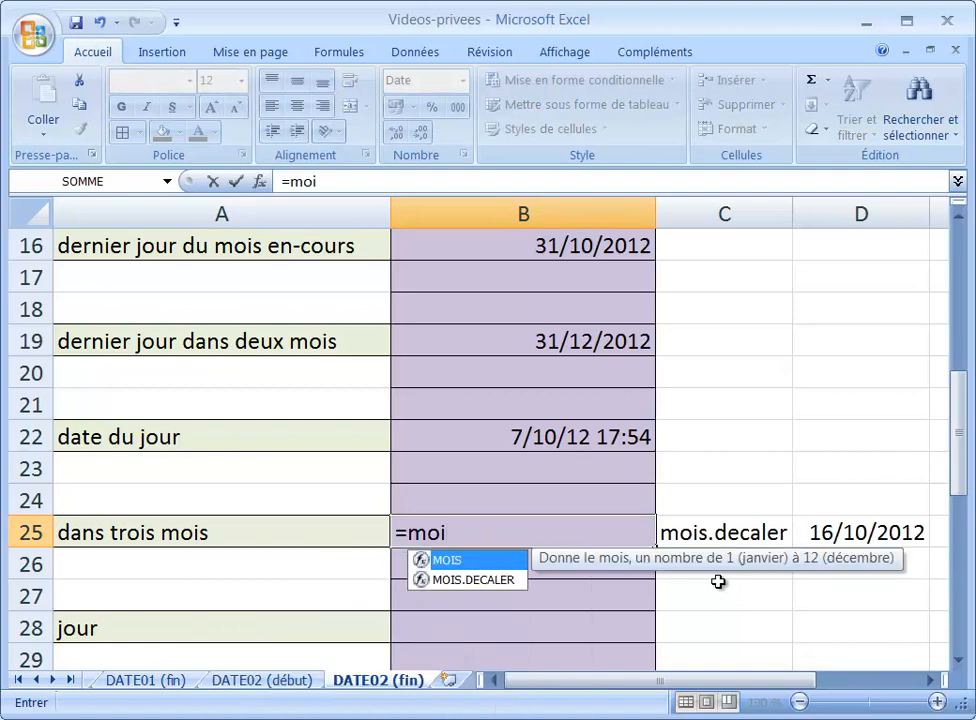
key(Down)
key(Tab)
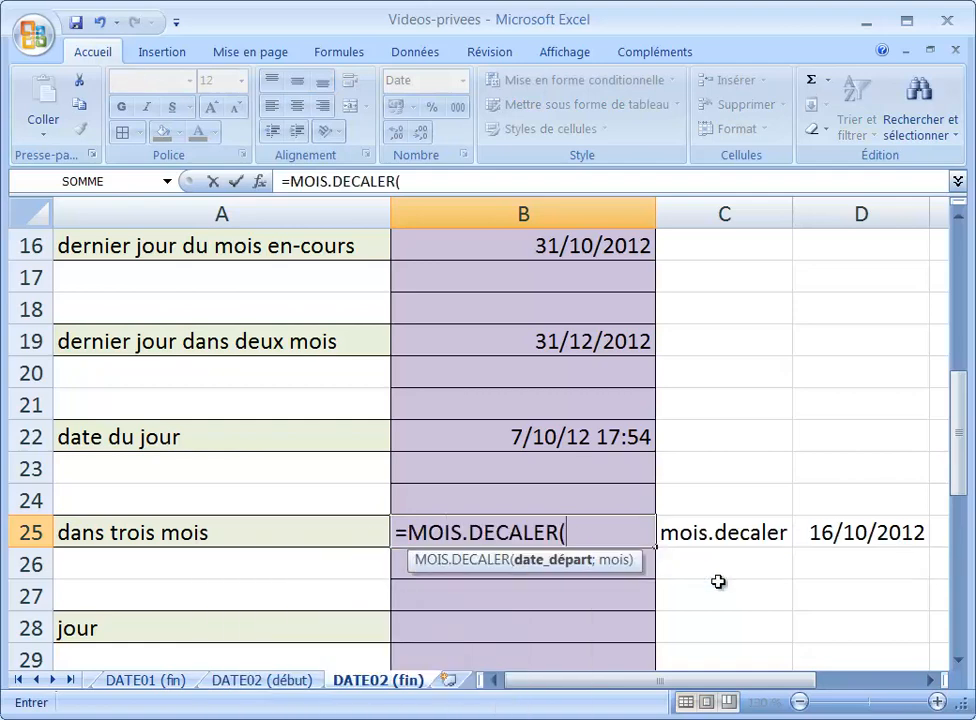
click(818, 531)
key(F4)
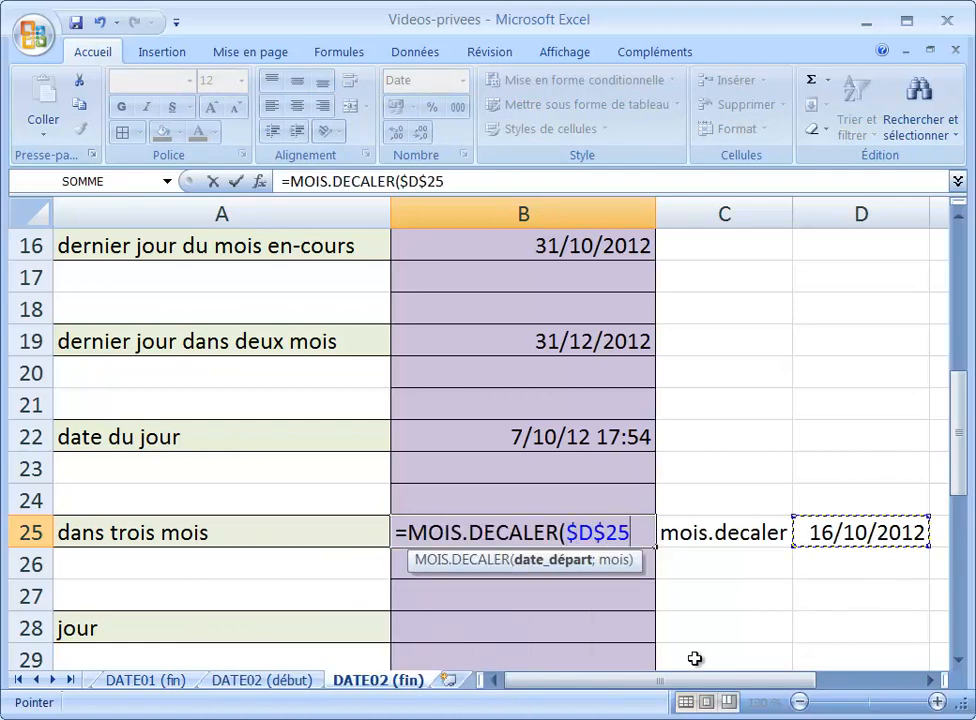
text(;)
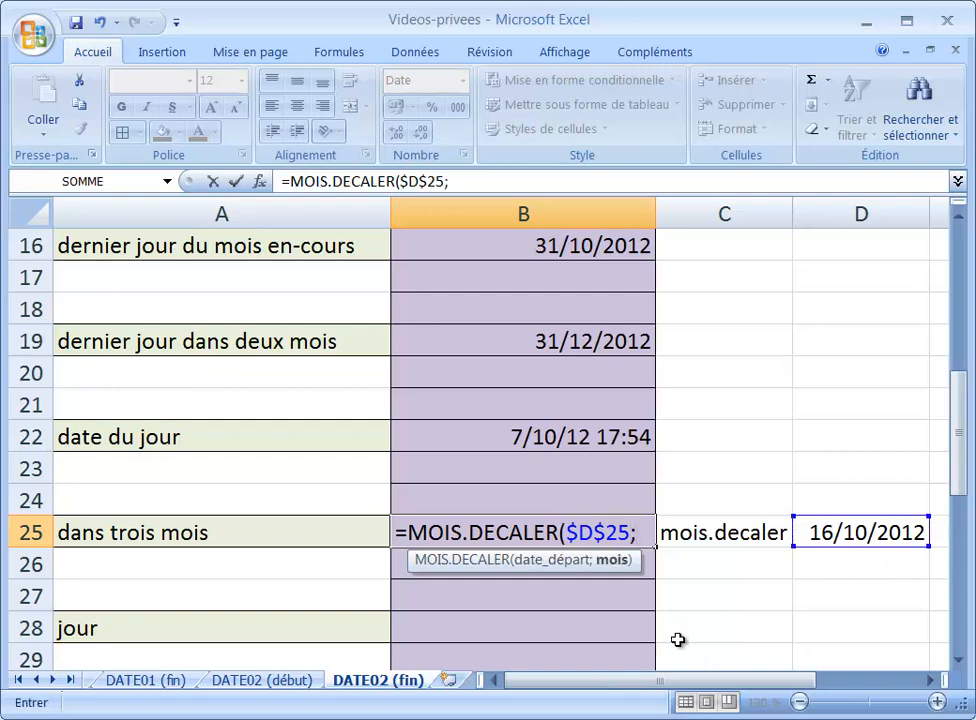
text(3)
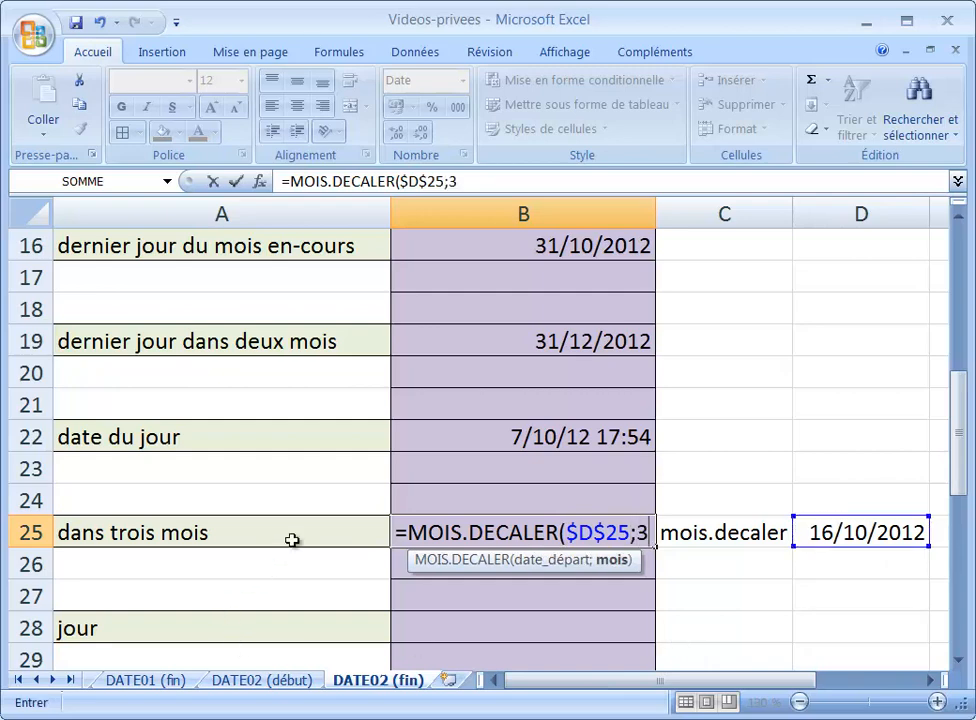
text())
key(ctrl+Return)
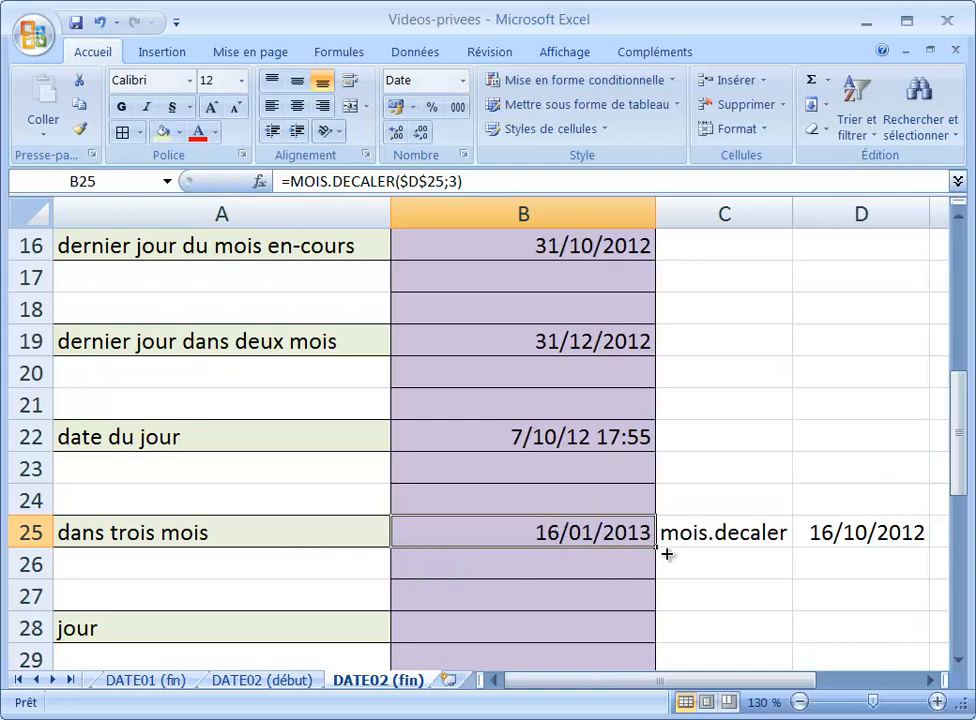
Step: Extract the day of the date in D25 into cell B28 with the formula =JOUR(D25)
scroll(703, 589, down, 1)
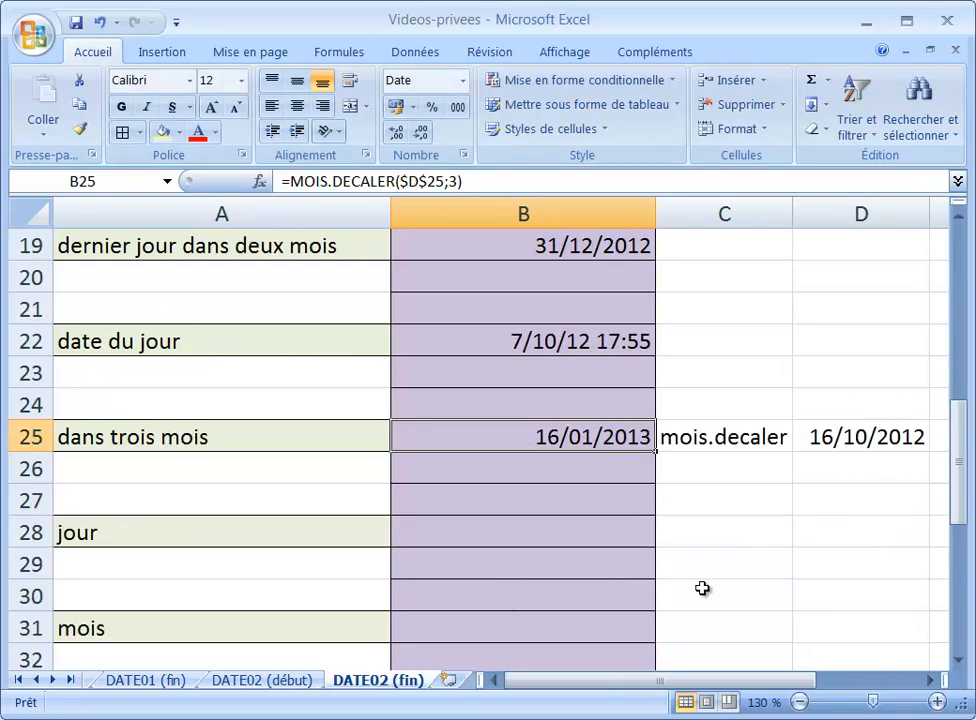
click(508, 529)
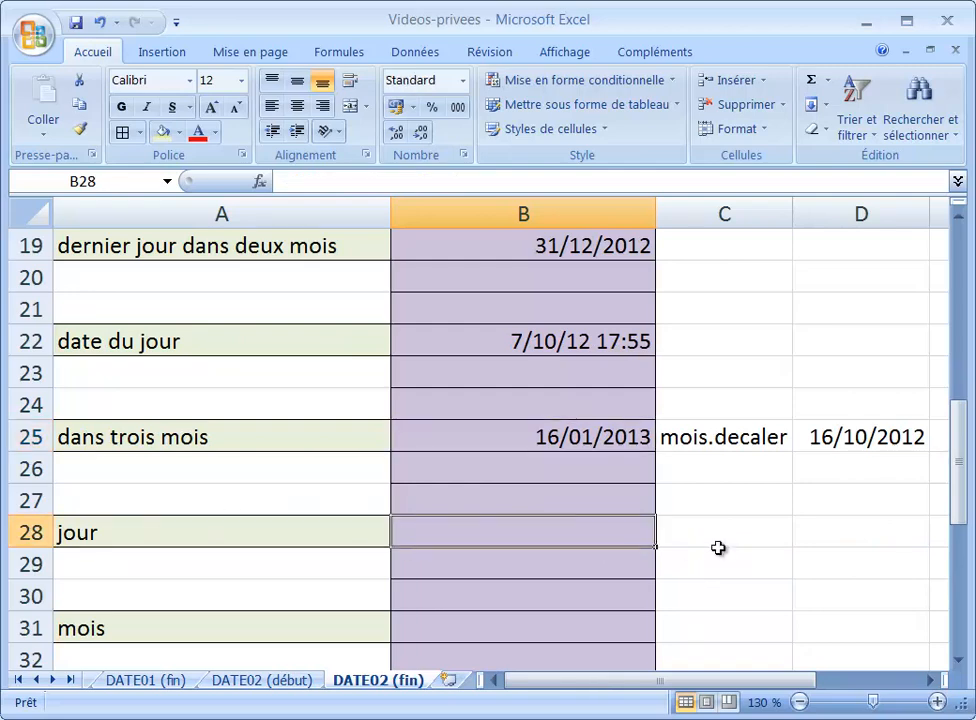
text(=jour)
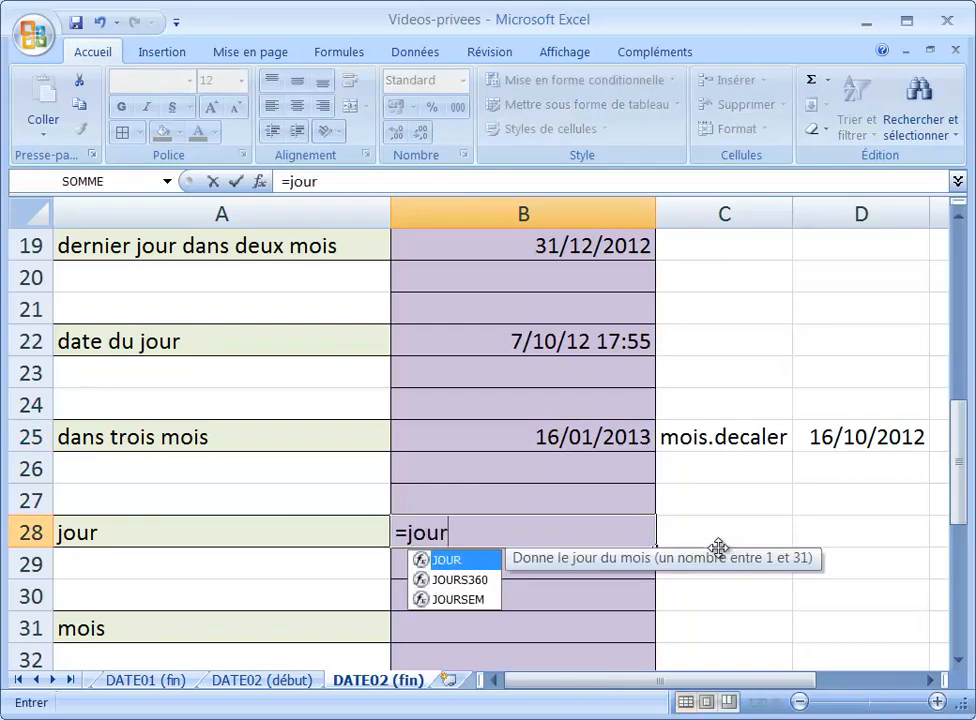
key(Tab)
text())
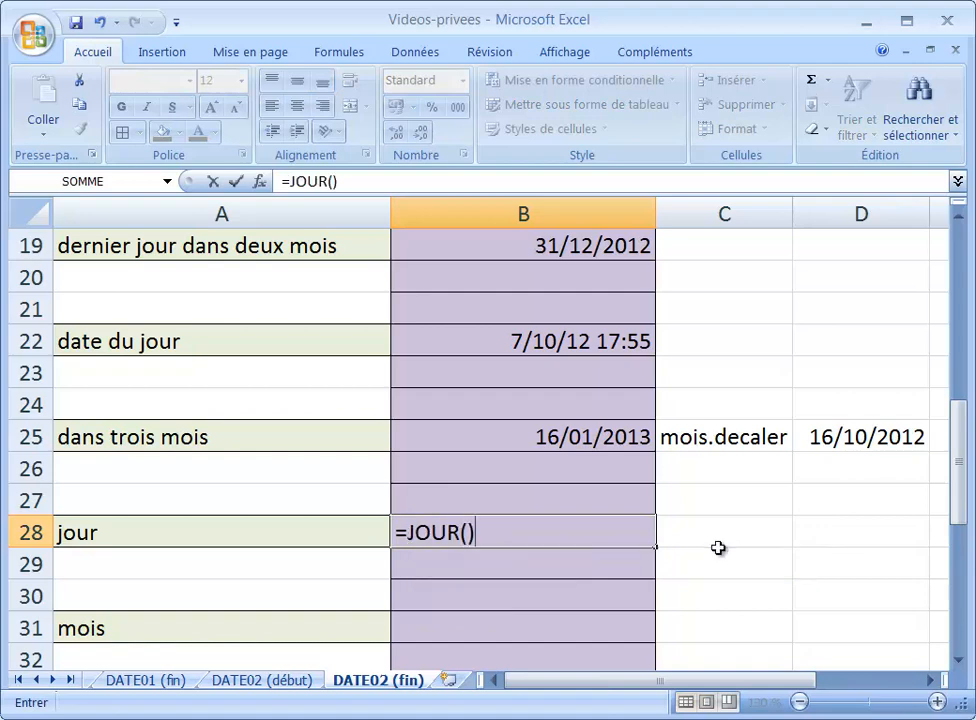
key(Return)
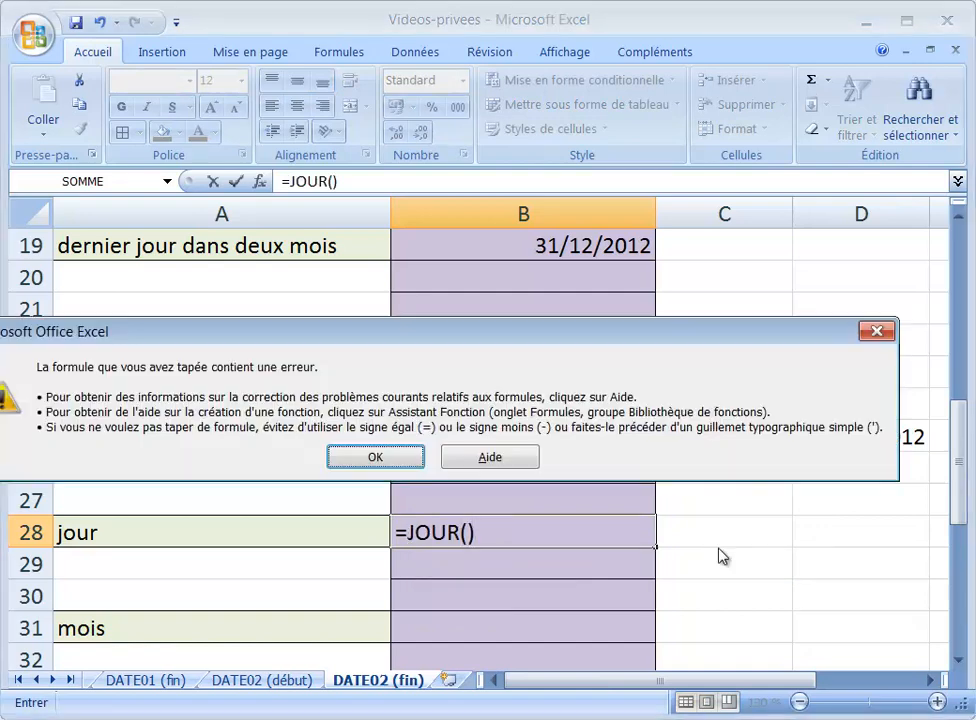
key(Return)
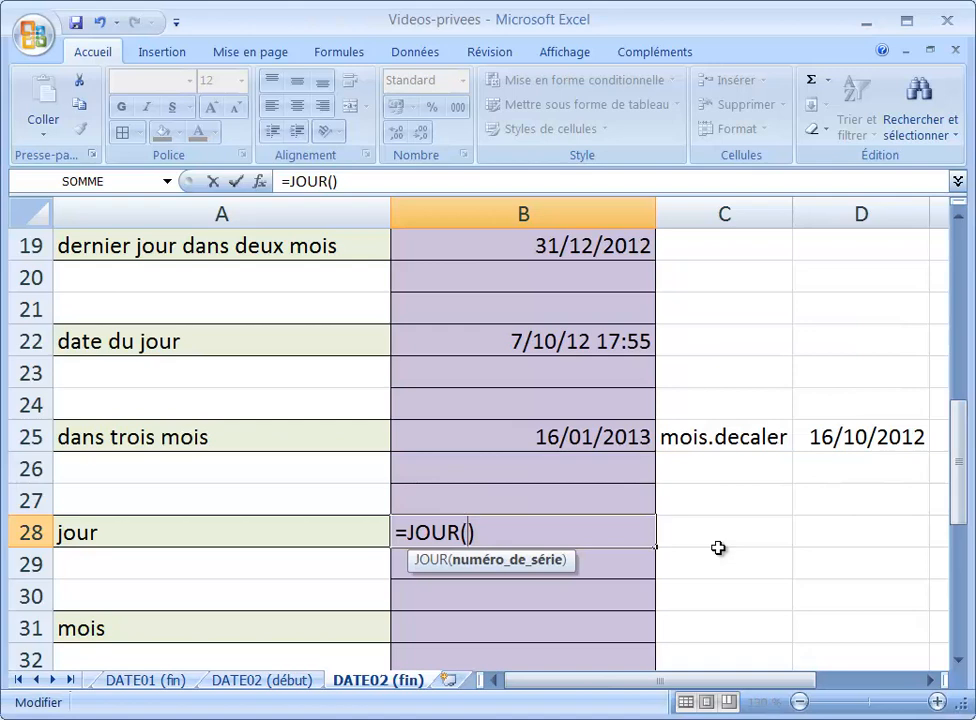
key(BackSpace)
click(860, 436)
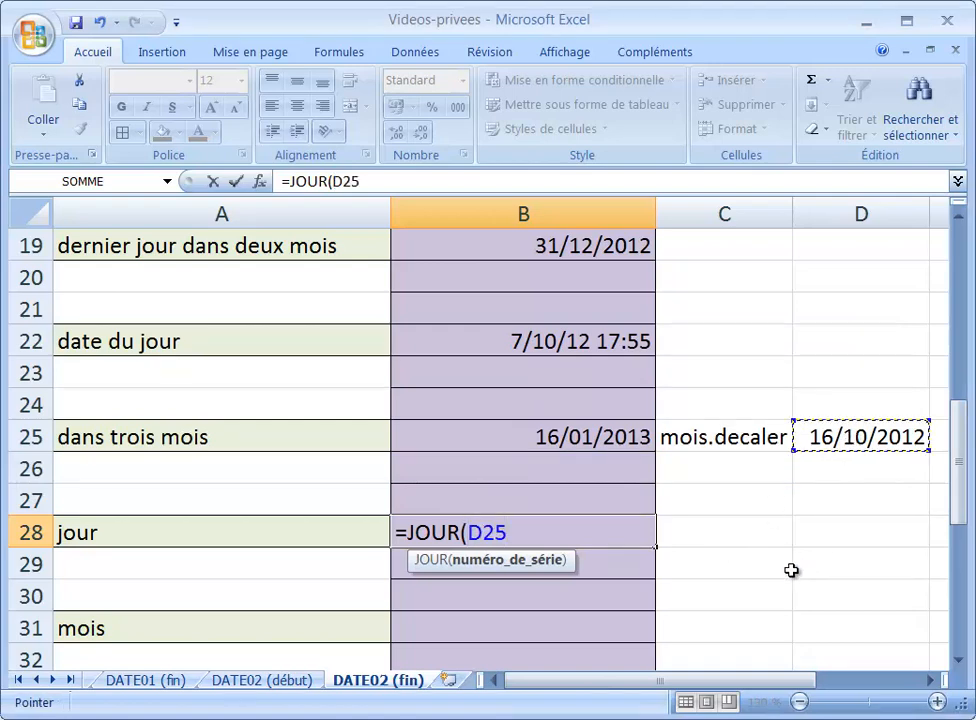
text())
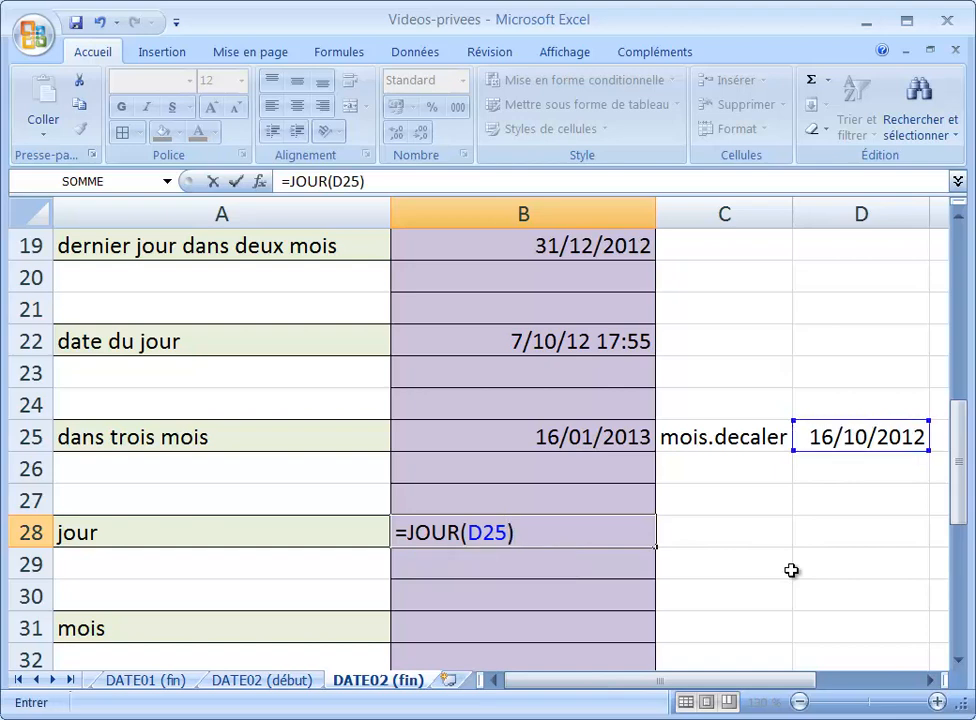
key(ctrl+Return)
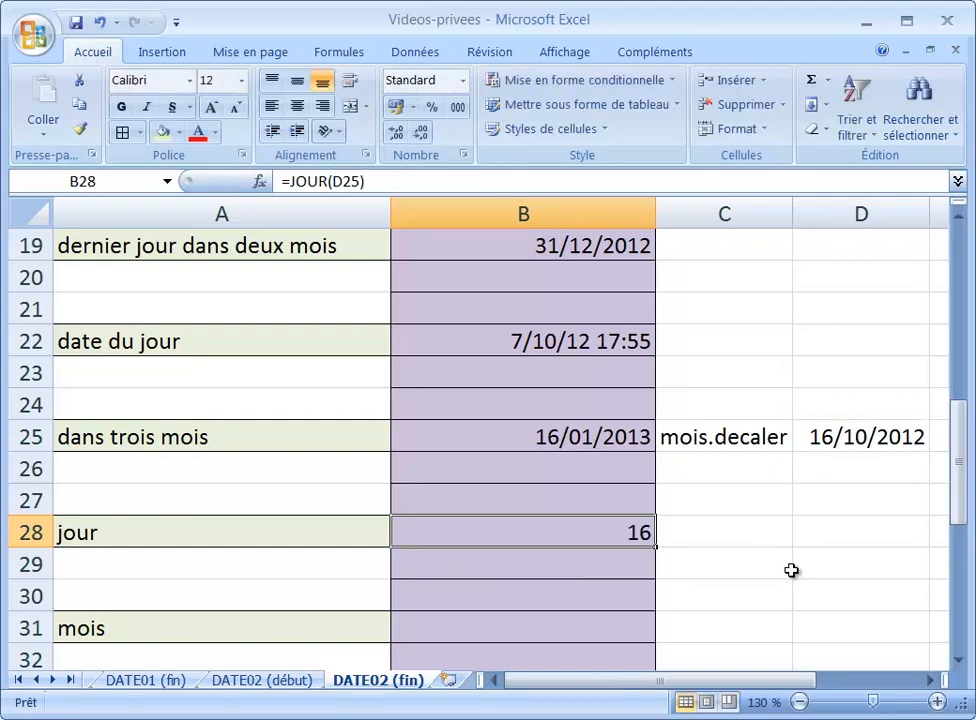
Step: Extract the month of the date in D25 into cell B31 with the formula =MOIS(D25)
click(608, 630)
scroll(735, 618, down, 1)
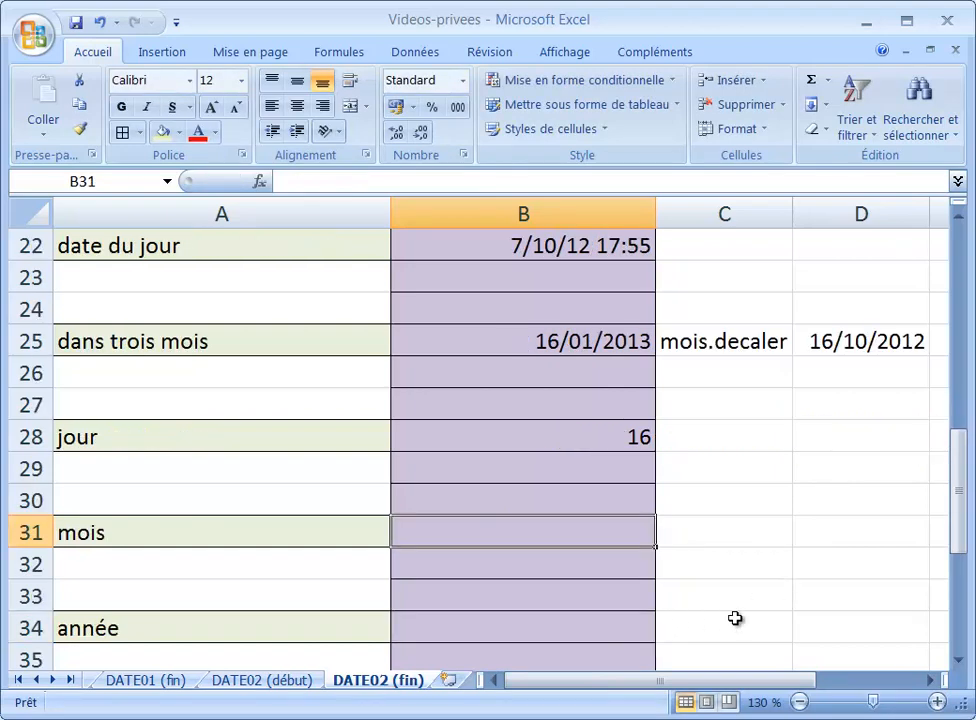
text(=moi)
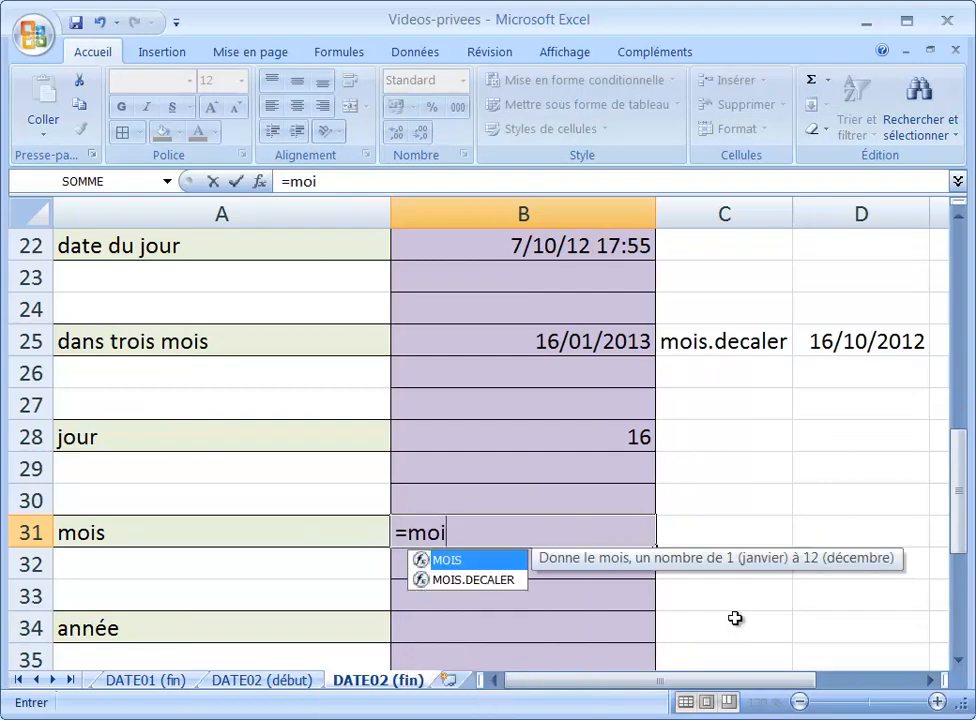
key(Tab)
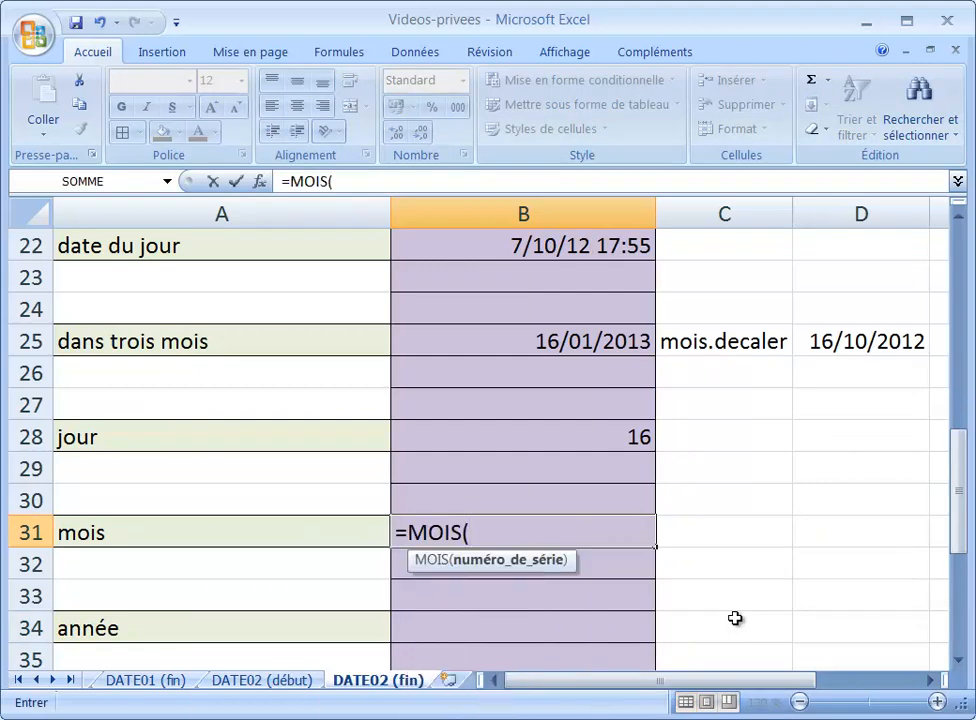
click(864, 340)
text())
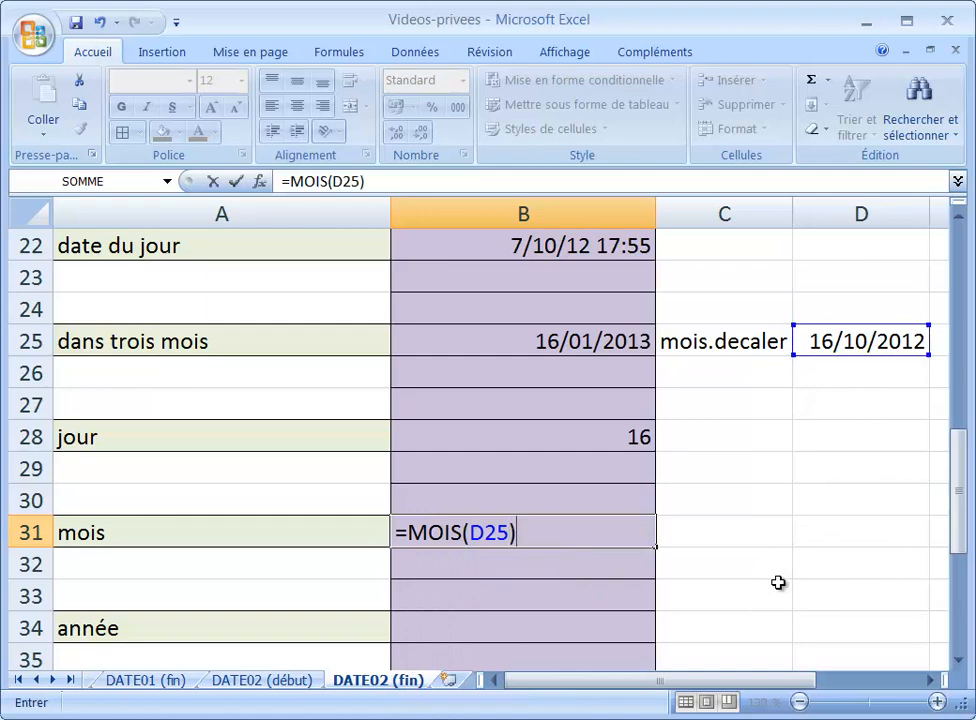
key(ctrl+Return)
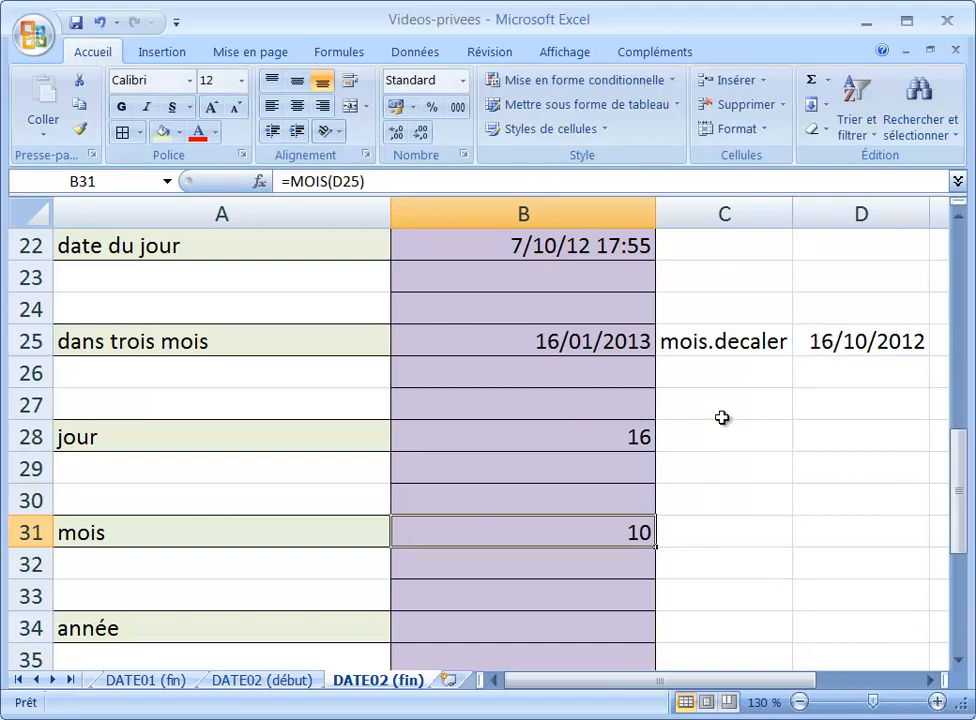
Step: Extract the year of the date in D25 into cell B34 with the formula =ANNEE(D25)
click(552, 623)
scroll(777, 593, down, 1)
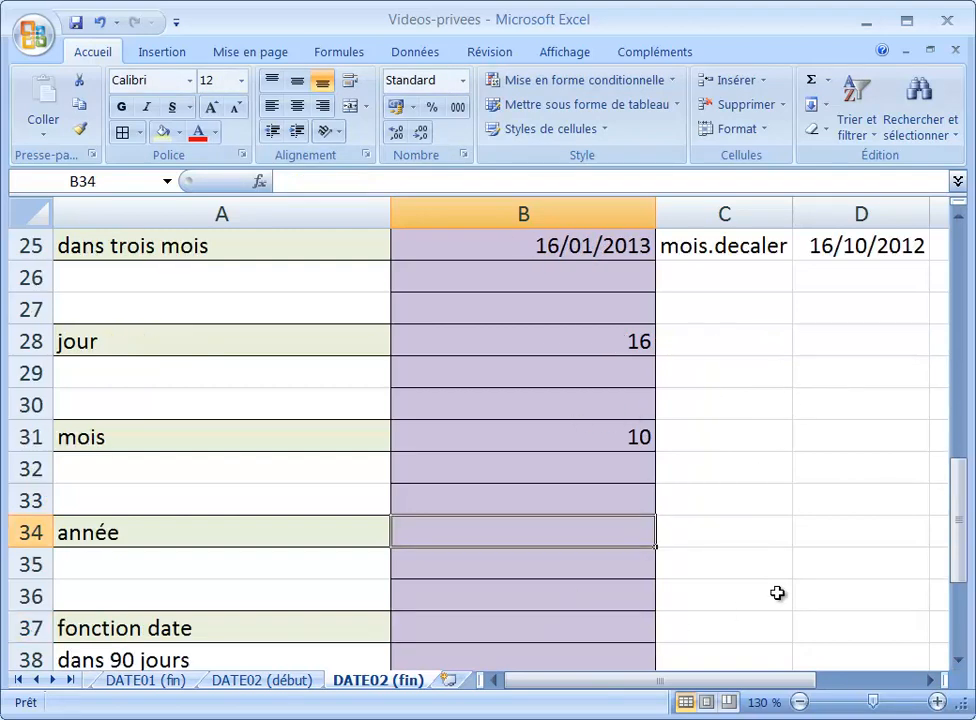
text(=ann)
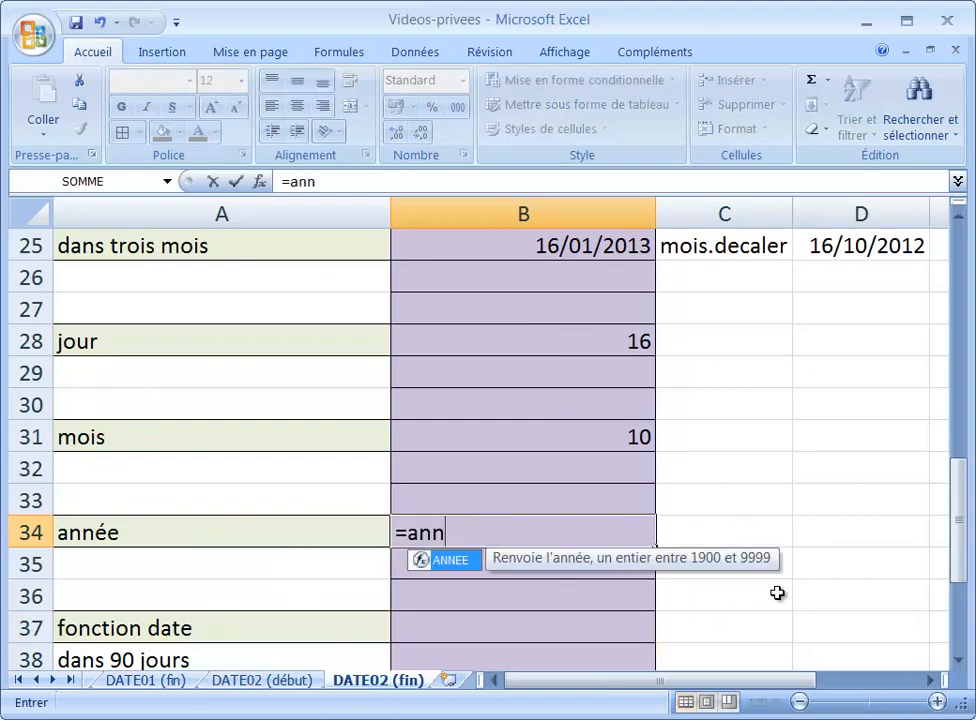
key(Tab)
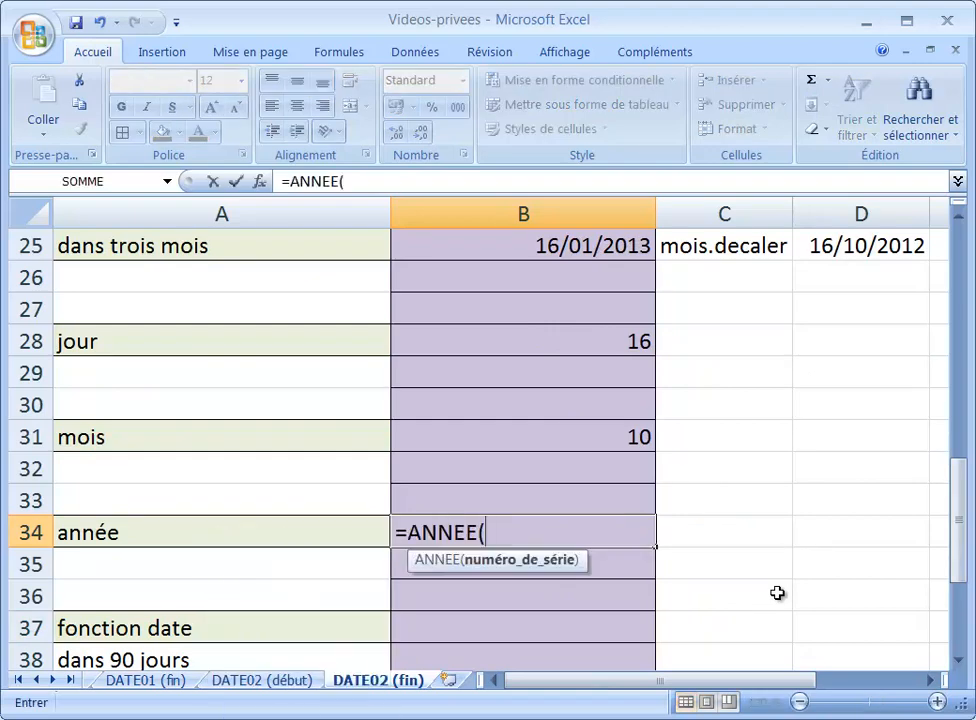
click(866, 245)
text())
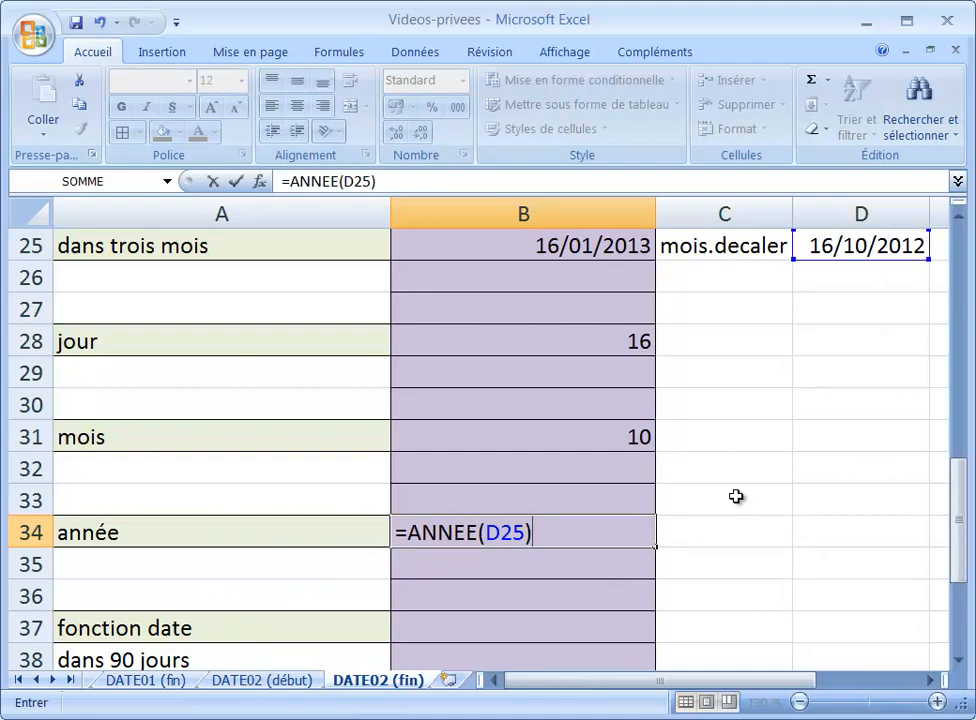
key(ctrl+Return)
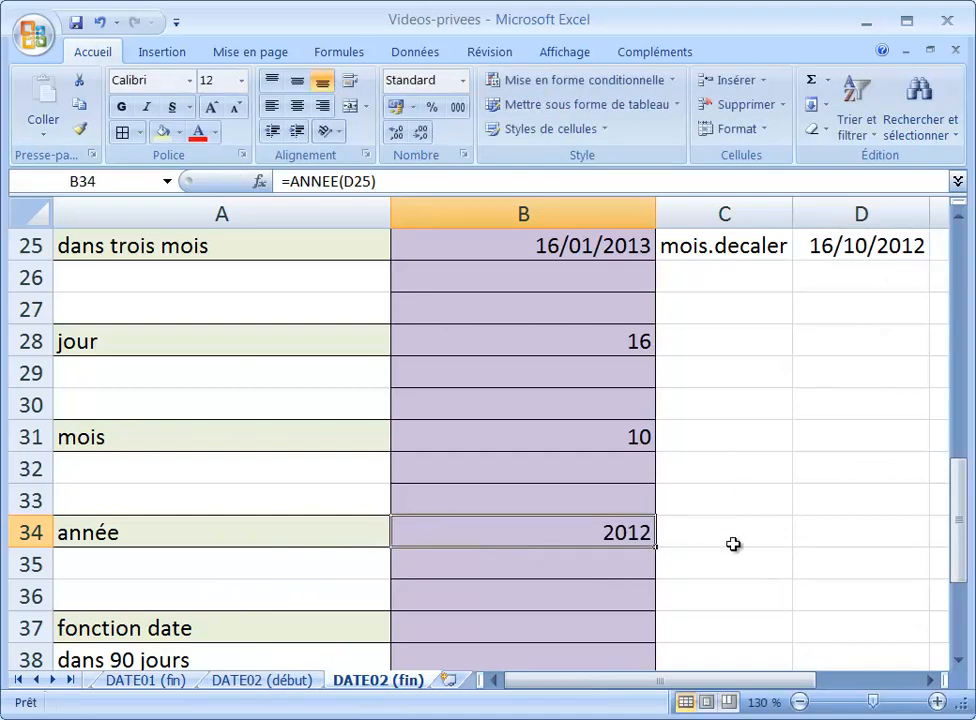
Step: Rebuild the date from its year, month and day in cell B37 with the formula =DATE(B34;B31;B28)
scroll(734, 543, down, 1)
scroll(734, 543, down, 1)
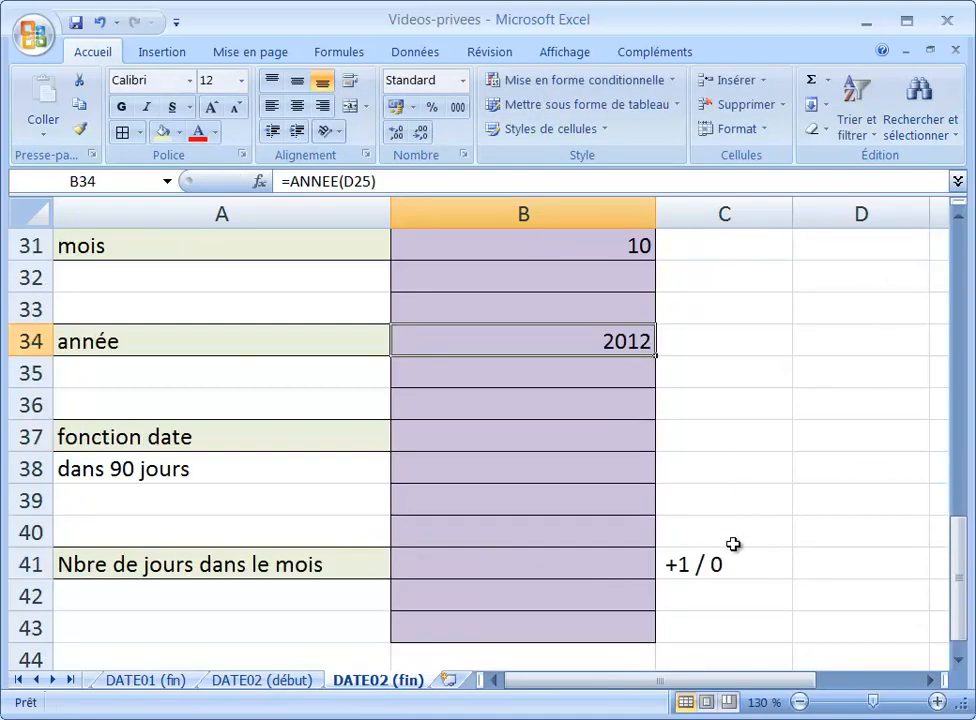
click(516, 441)
text(=date)
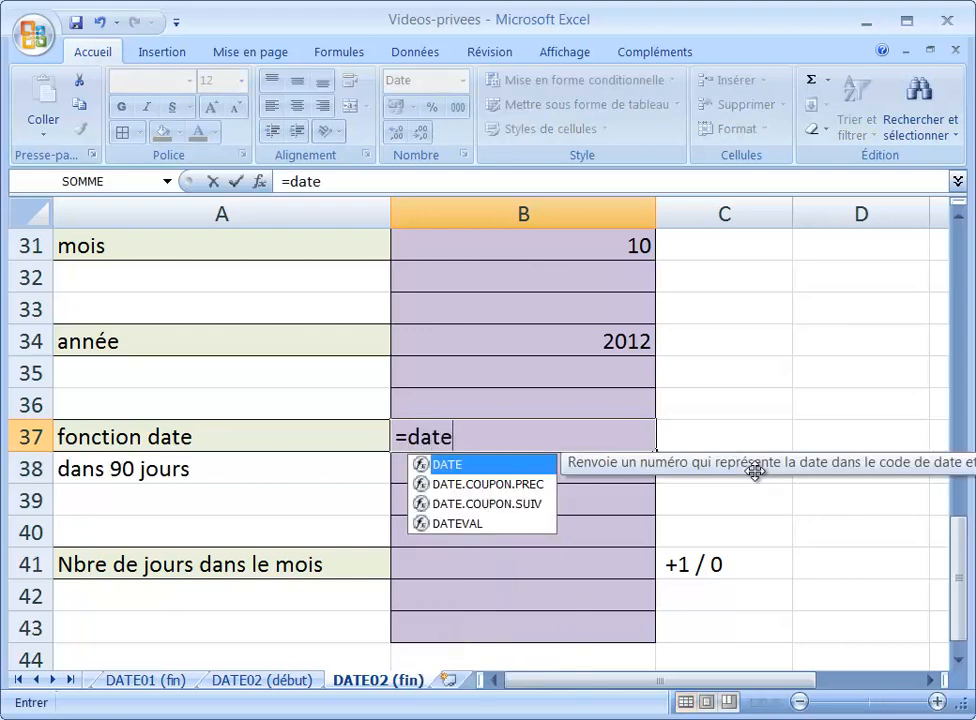
key(Tab)
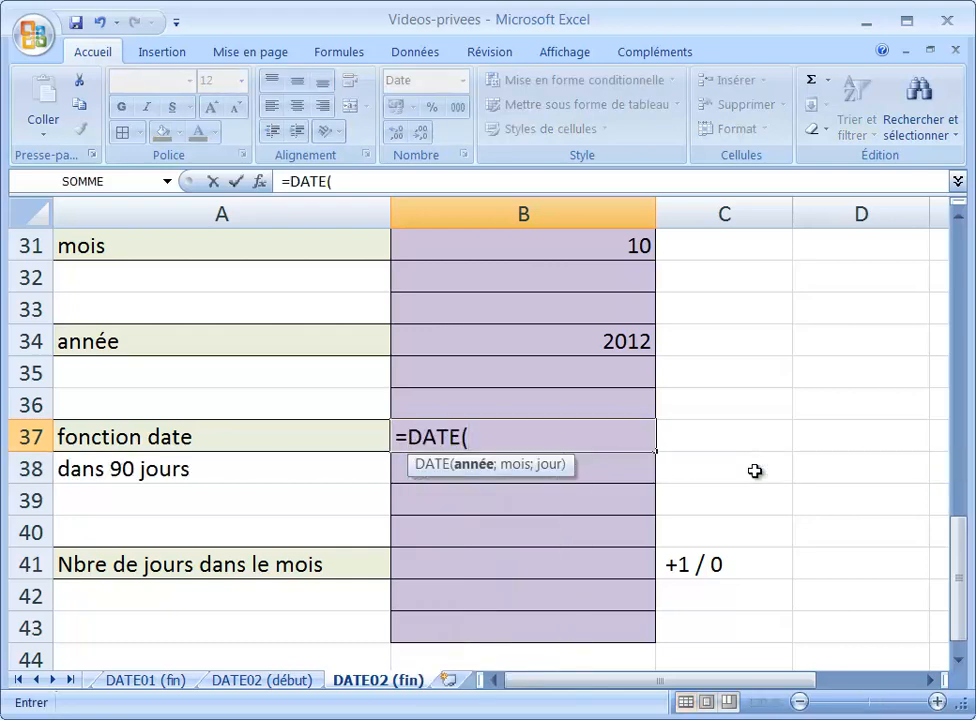
drag(492, 477, 509, 508)
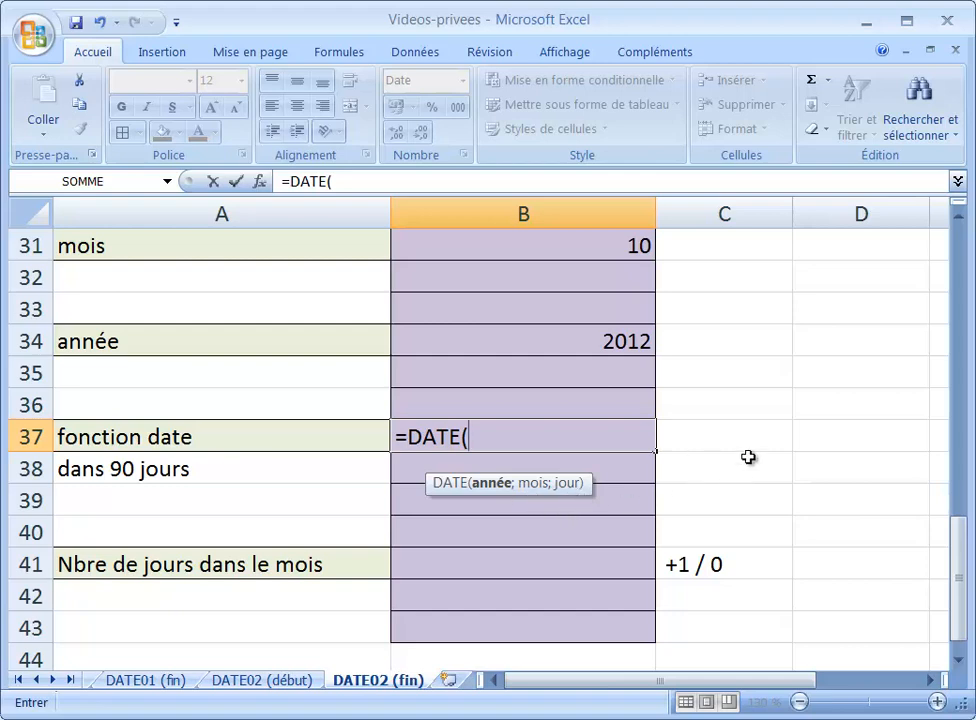
click(621, 341)
text(;)
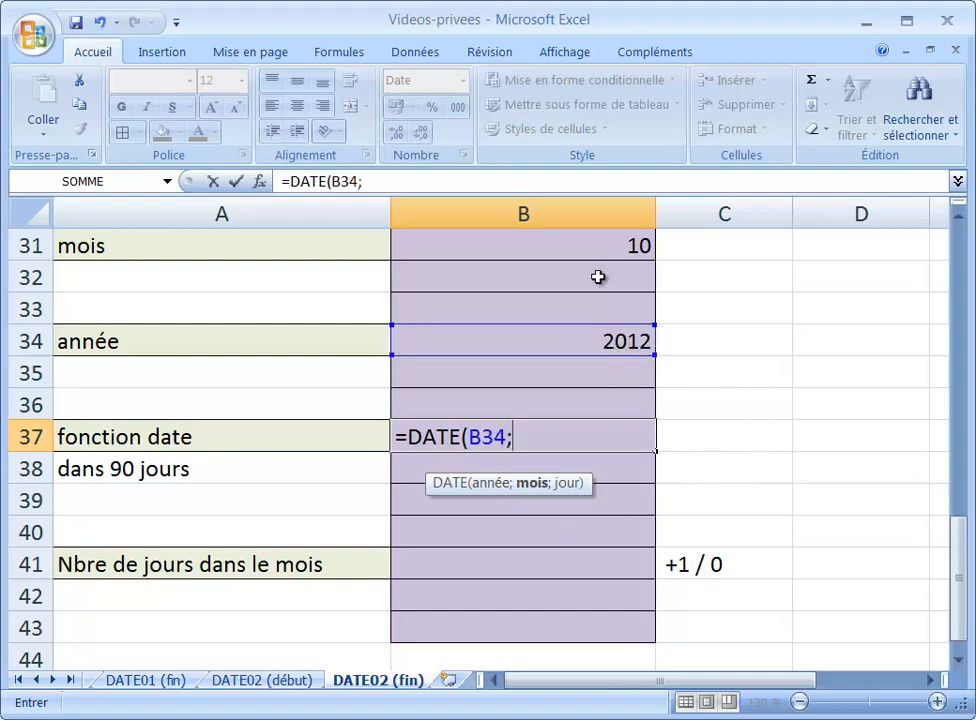
click(582, 246)
text(;)
scroll(763, 439, up, 1)
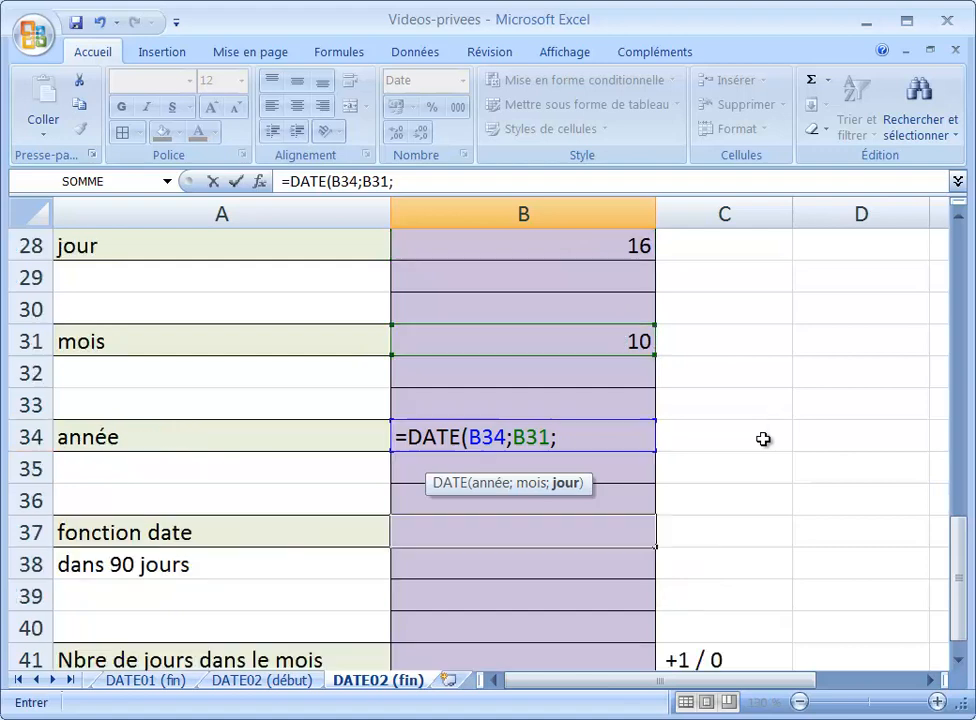
click(625, 251)
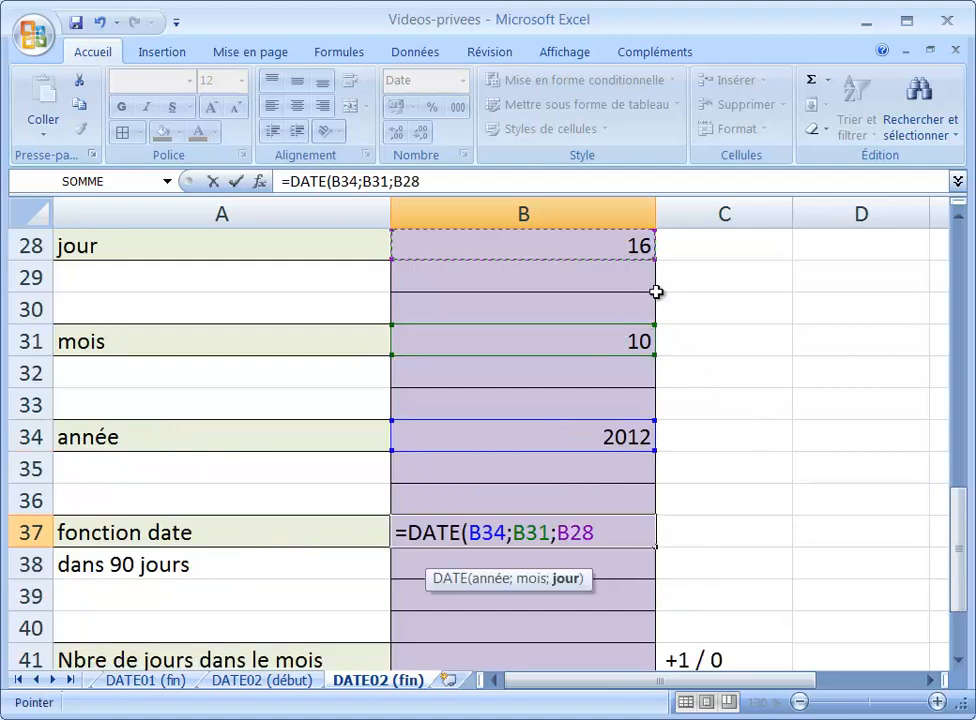
text())
key(ctrl+Return)
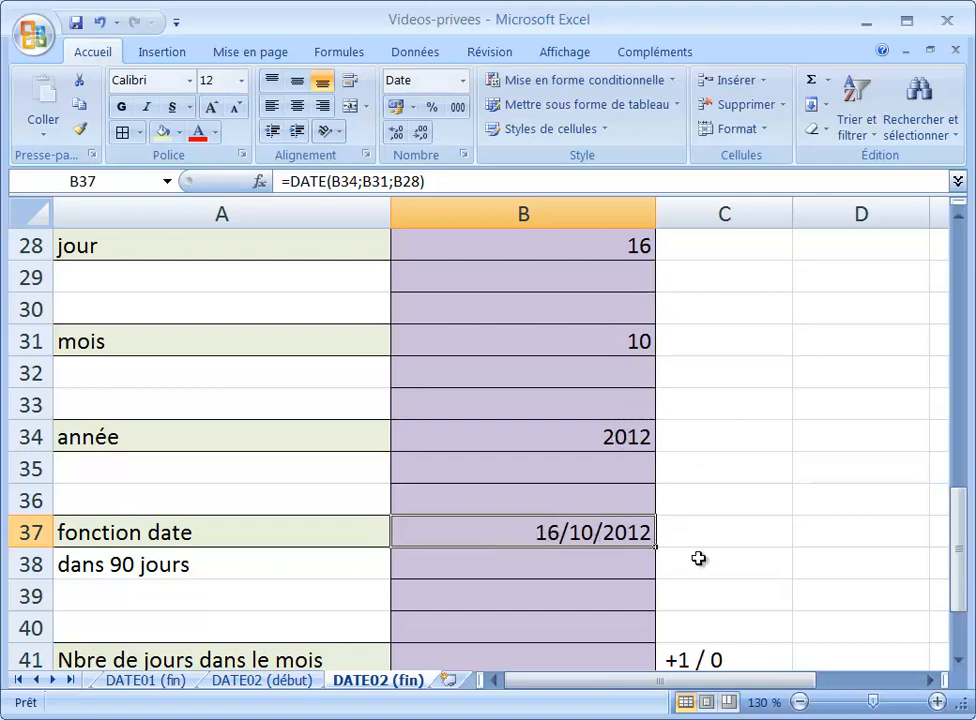
Step: Calculate the date for the "dans 90 jours" row in cell B38 with the formula =DATE(B34;B31;90)
click(567, 566)
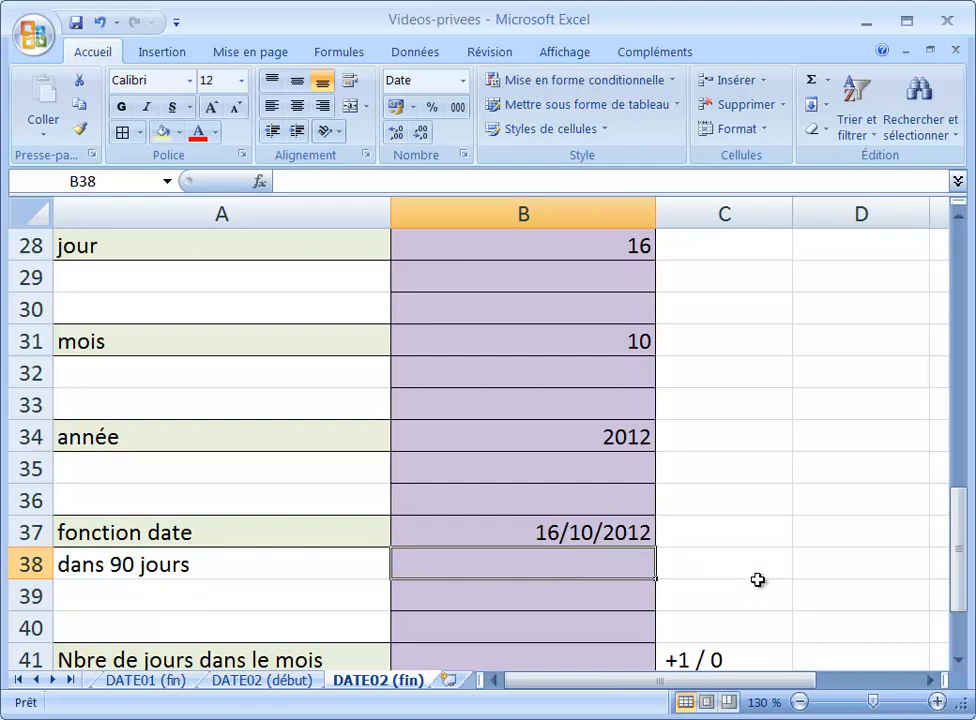
key(Up)
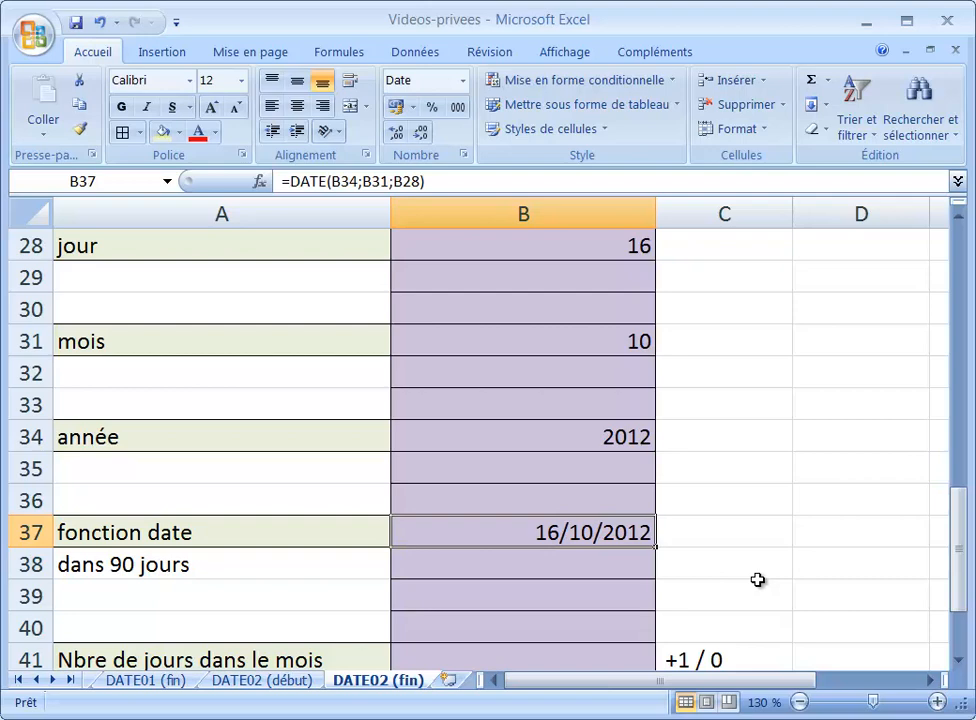
key(Down)
text(=)
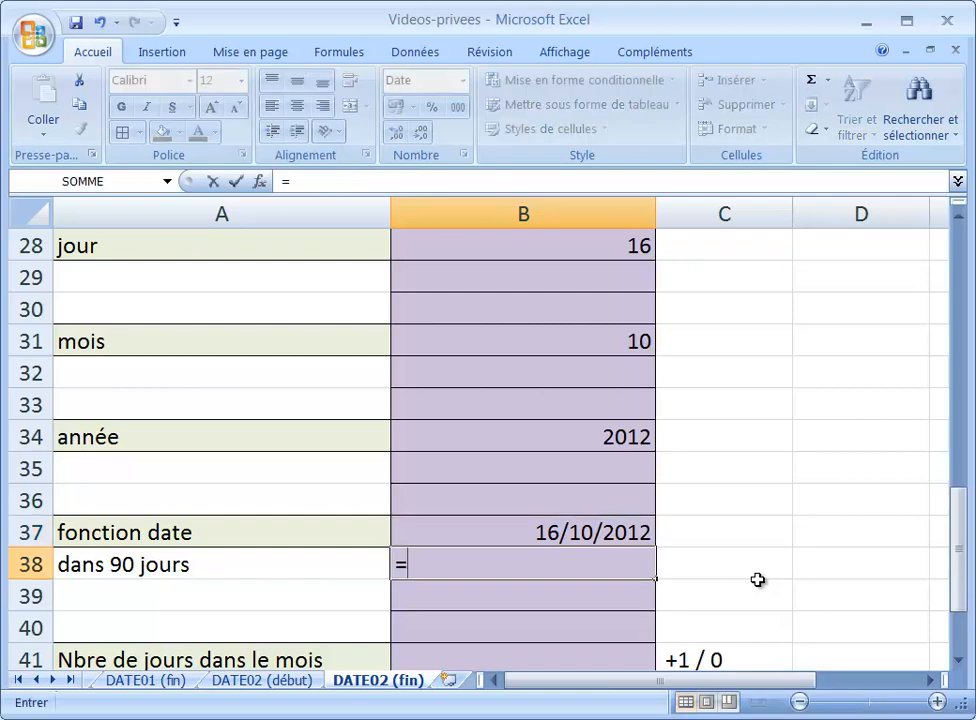
text(dat)
key(Tab)
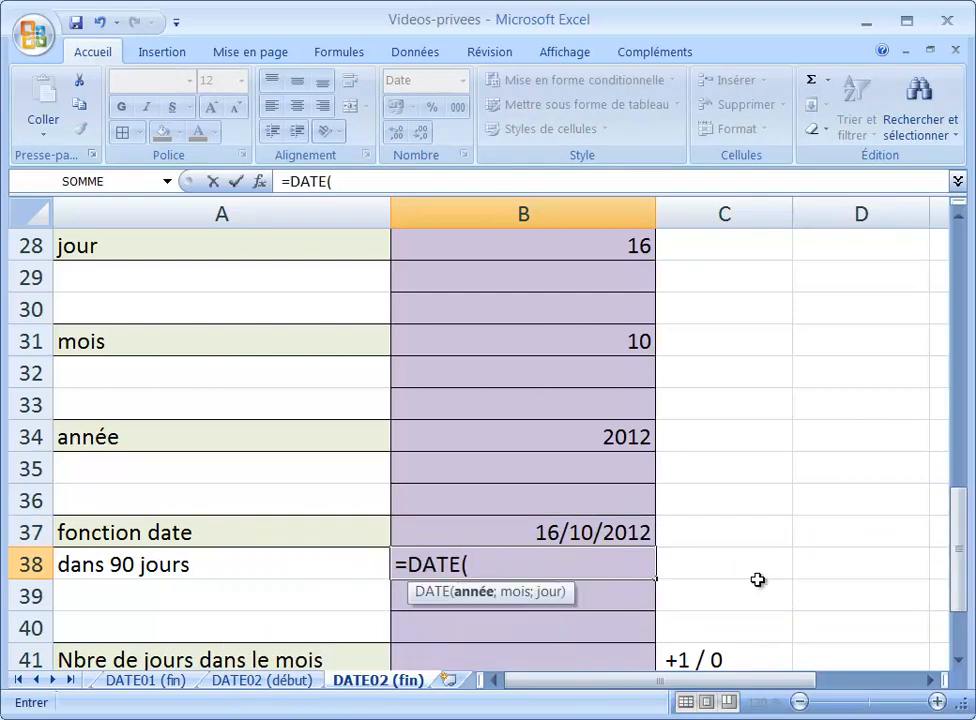
click(622, 436)
text(;)
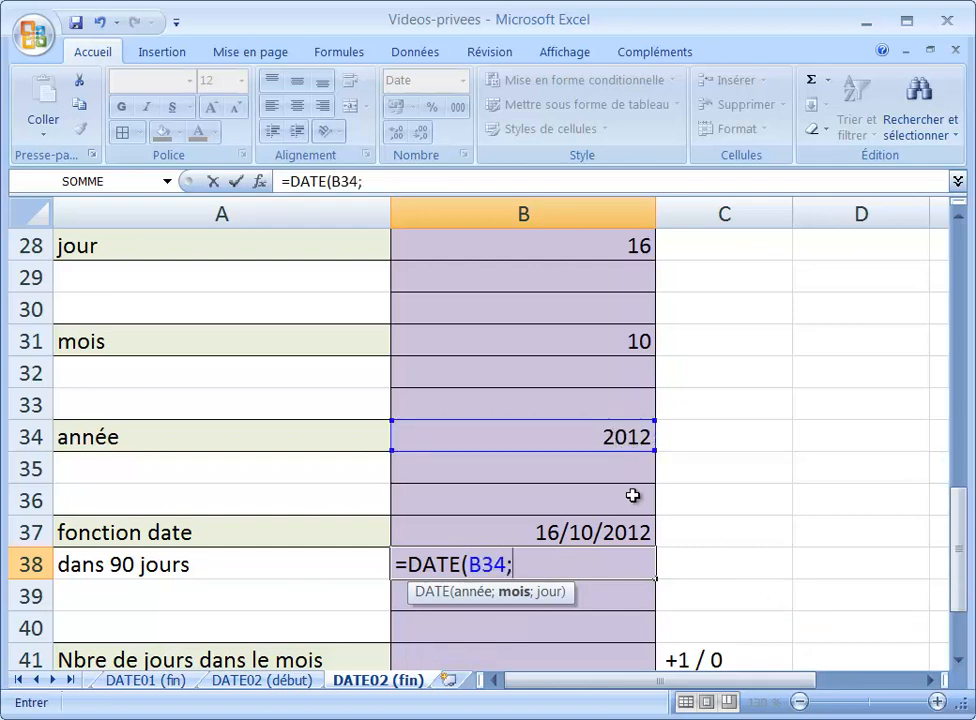
click(601, 343)
text(;)
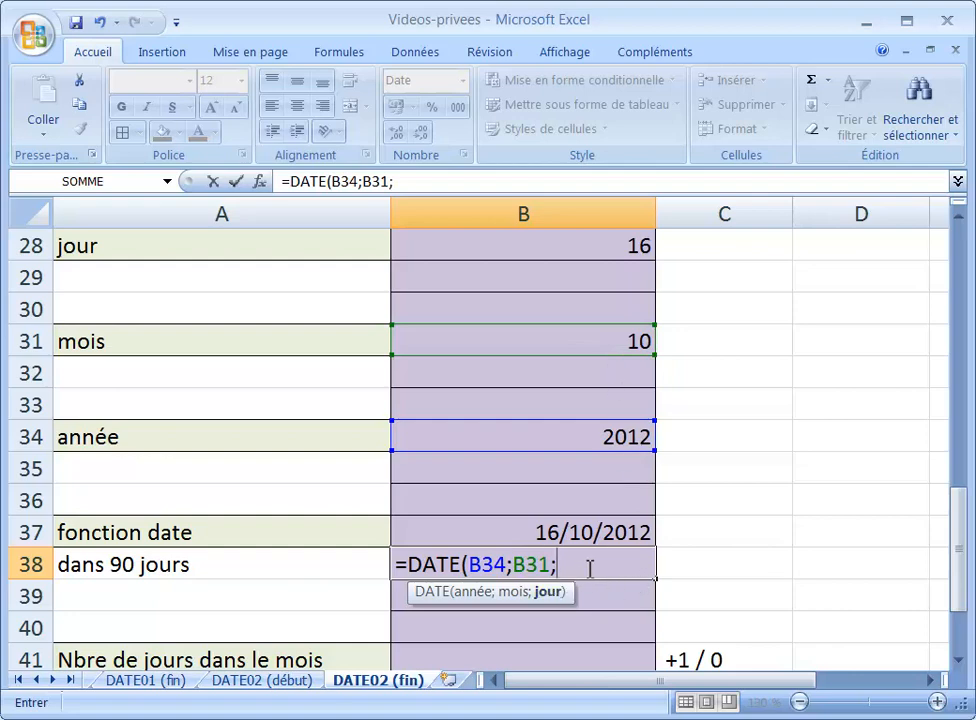
text(90))
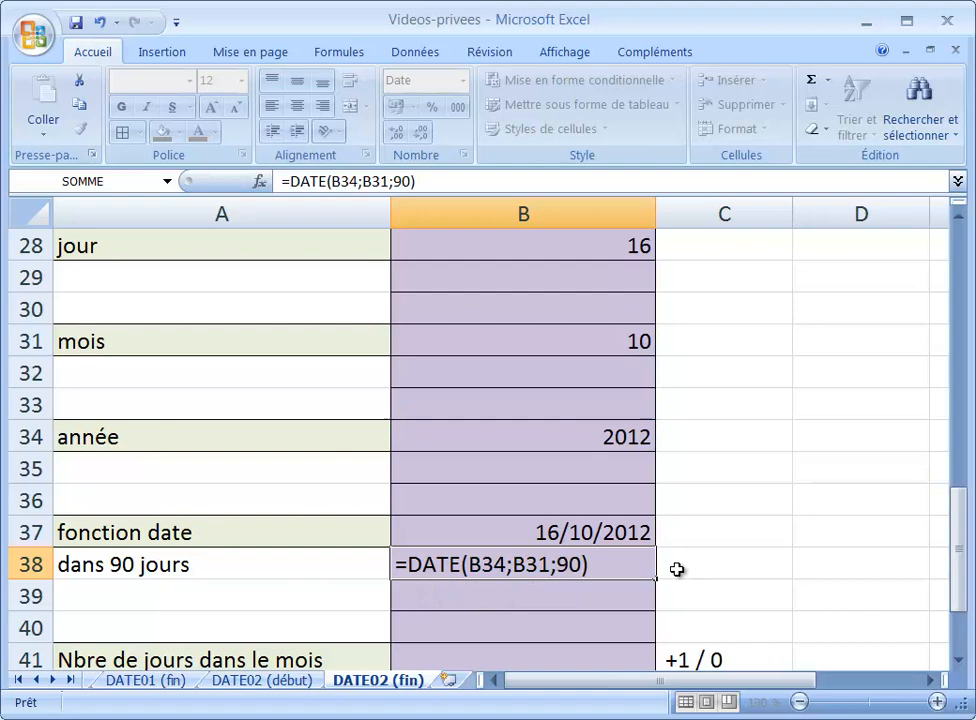
key(ctrl+Return)
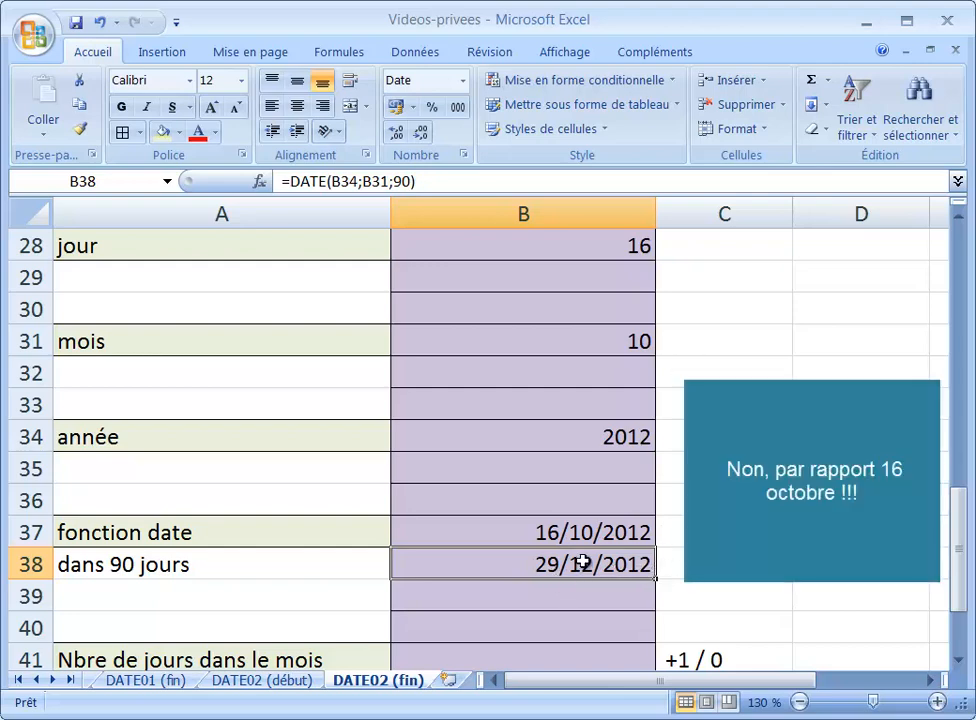
Step: Begin a DATE formula in cell B41 for the number of days in the month, with ANNEE(AUJOURDHUI()) as the year argument
scroll(480, 440, down, 1)
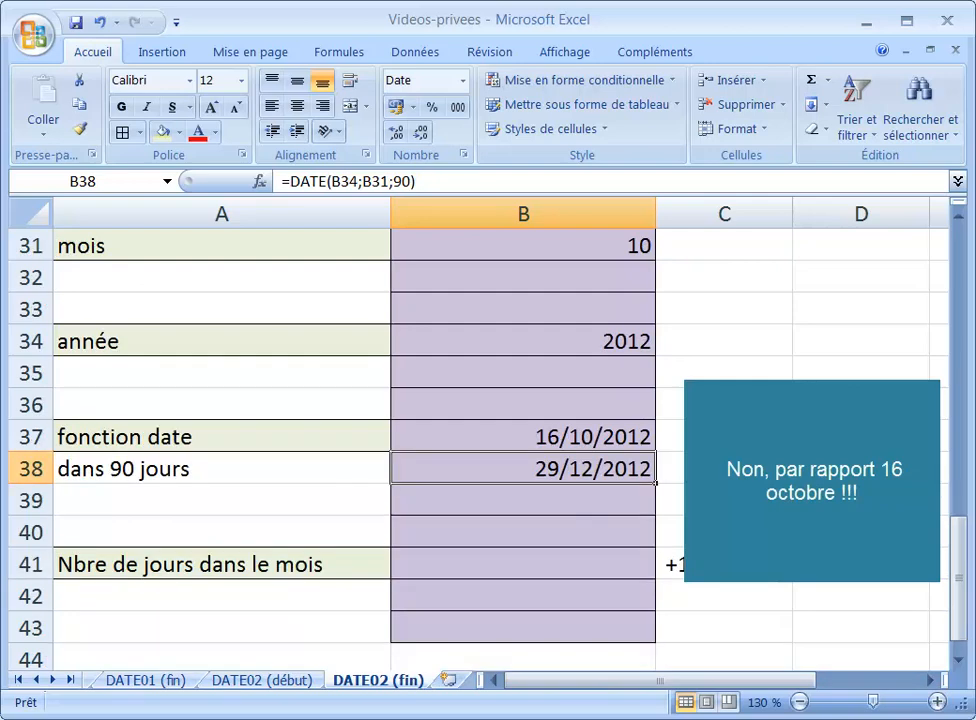
click(546, 562)
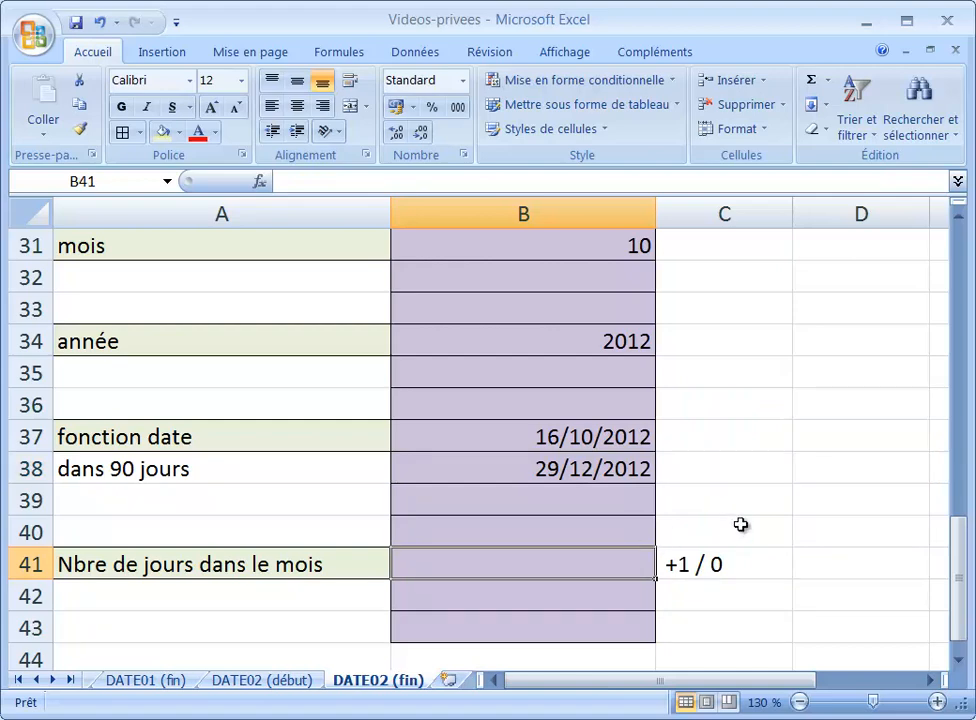
text(=date)
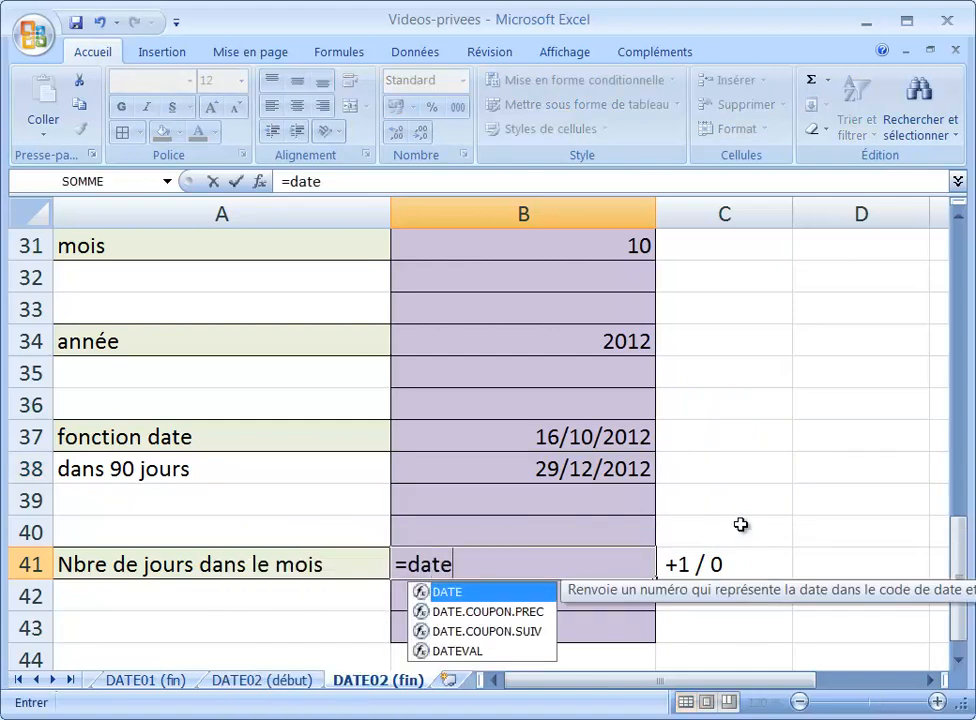
key(Tab)
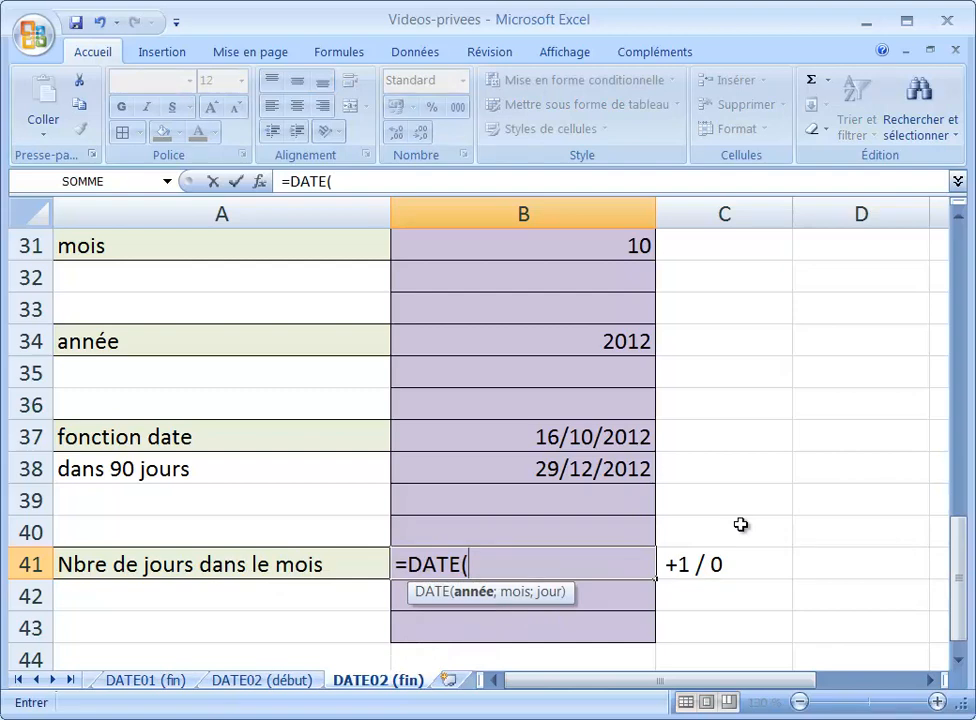
text(ann)
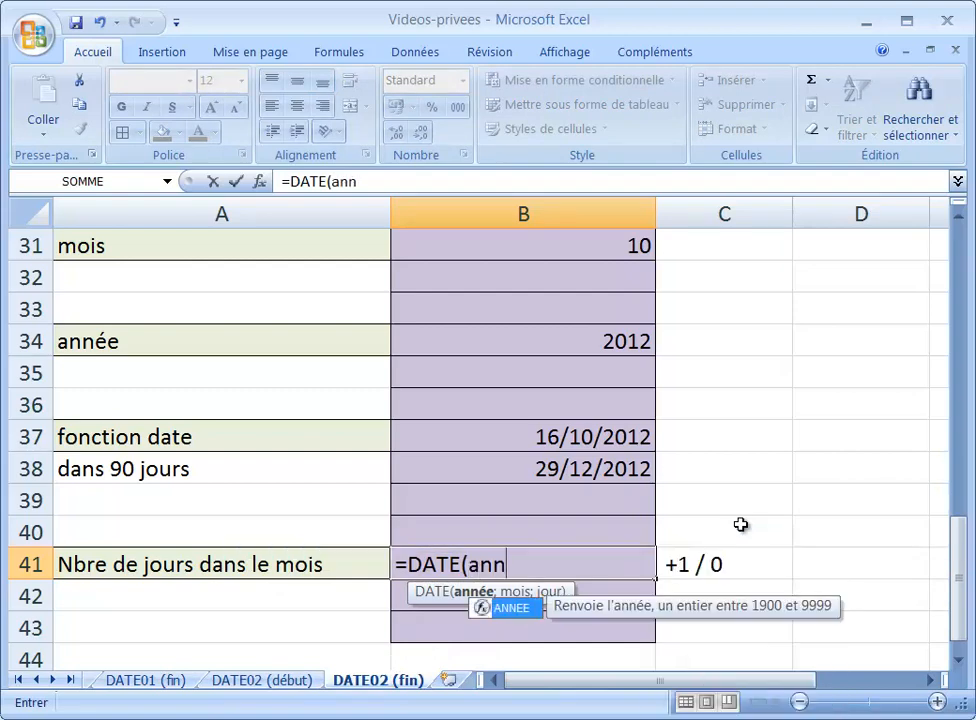
key(Tab)
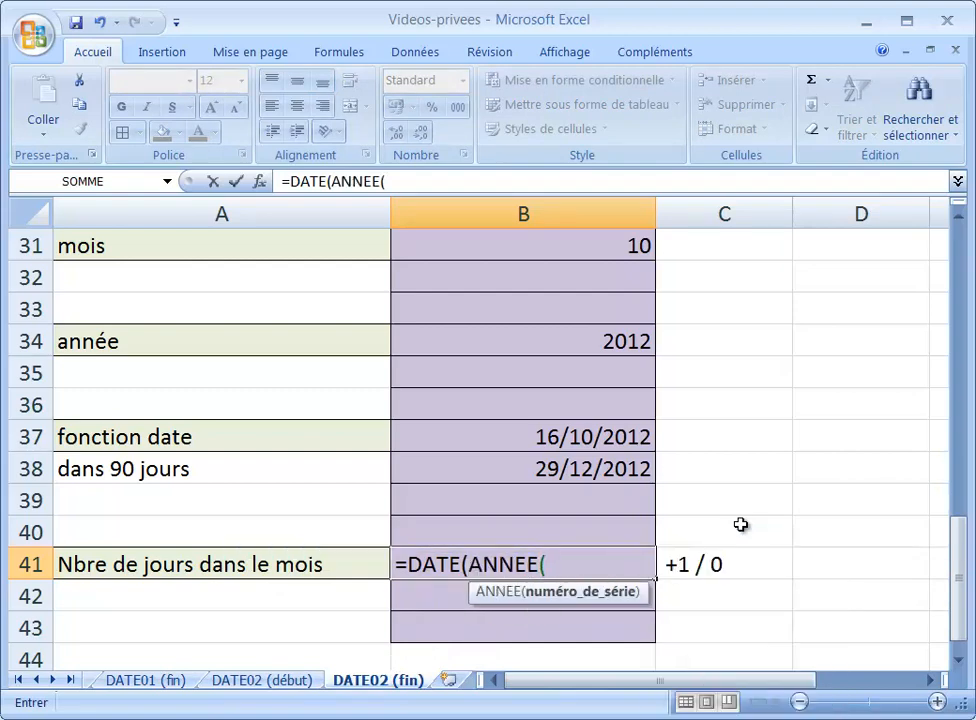
text(auj)
key(Tab)
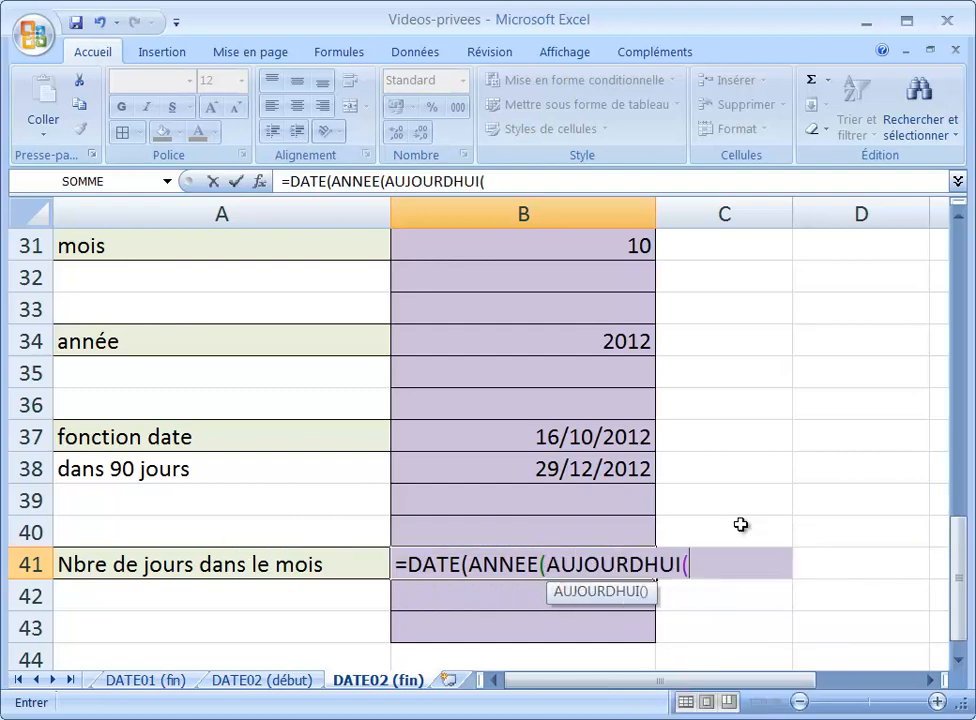
text())
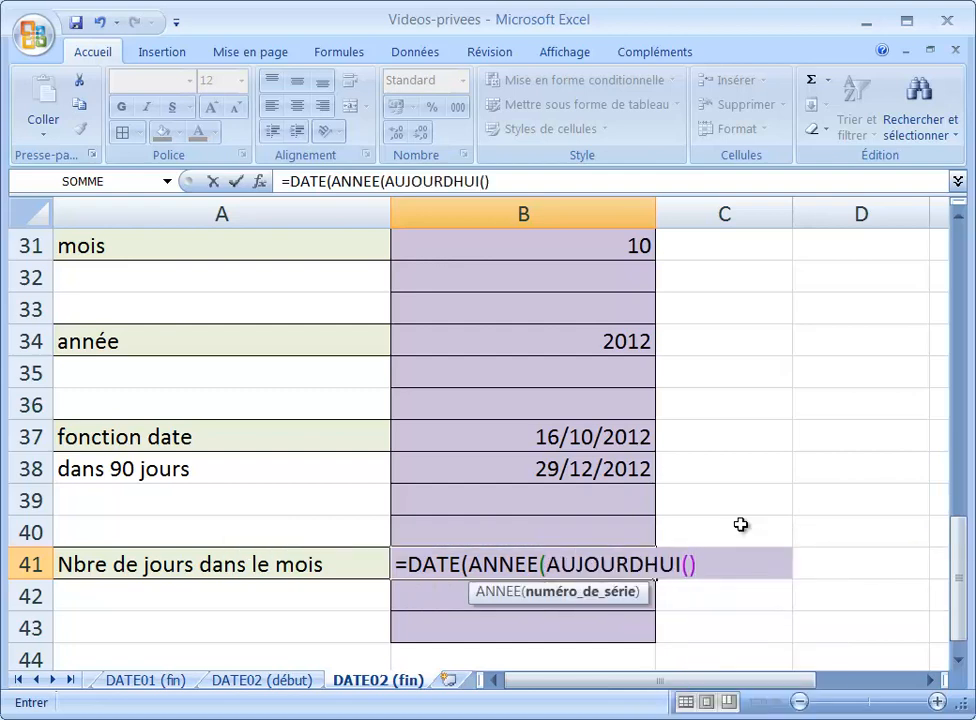
text())
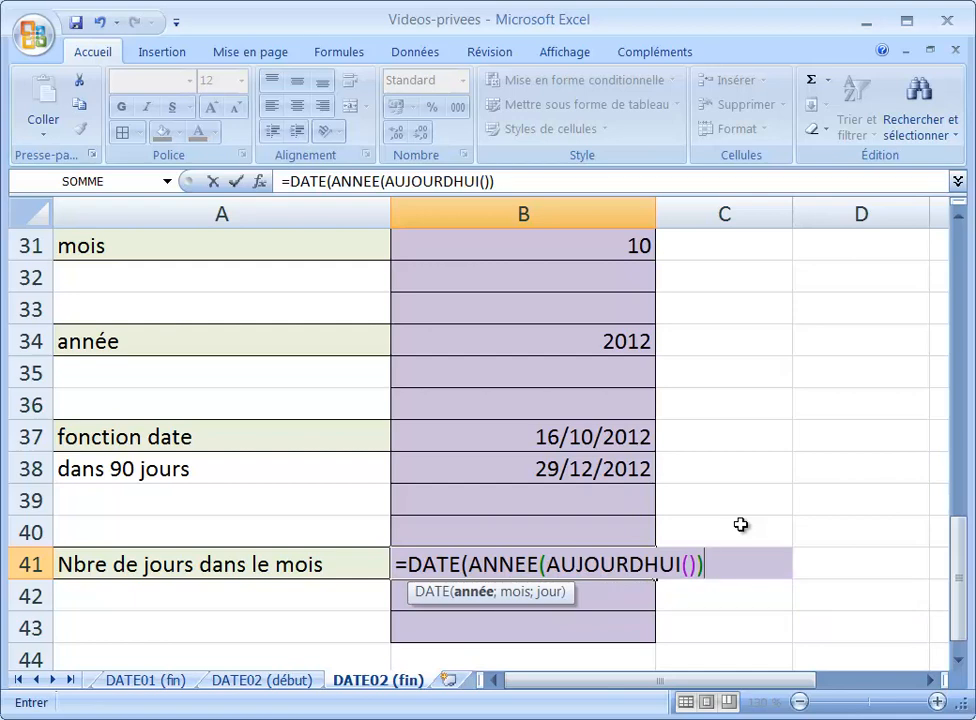
text(;)
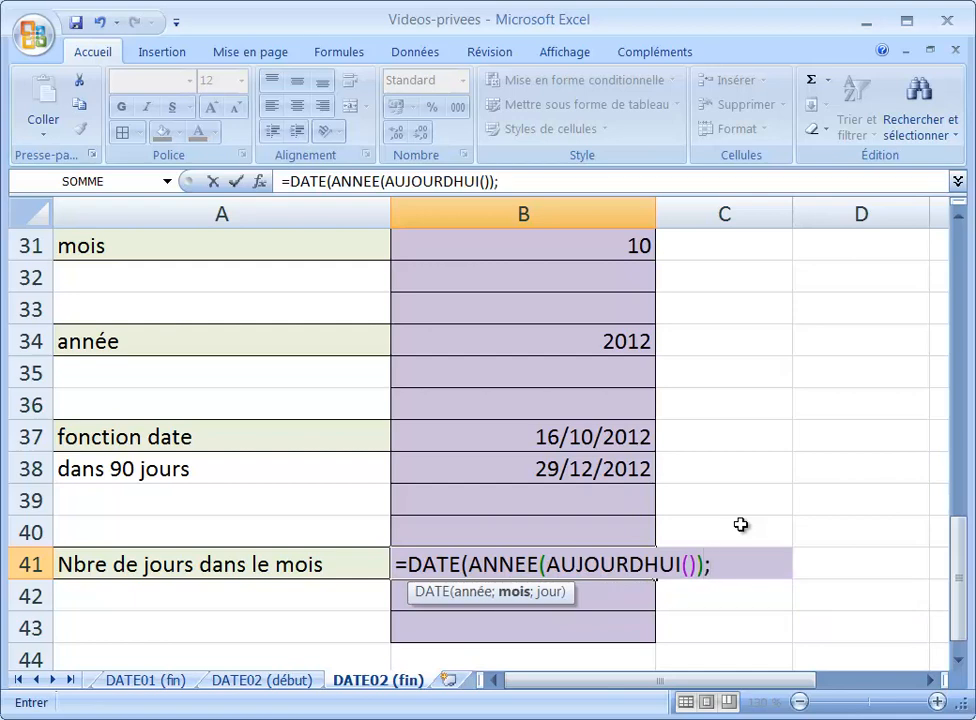
Step: Add MOIS(AUJOURDHUI()) as the month argument of the DATE formula in B41
text(moi)
key(Tab)
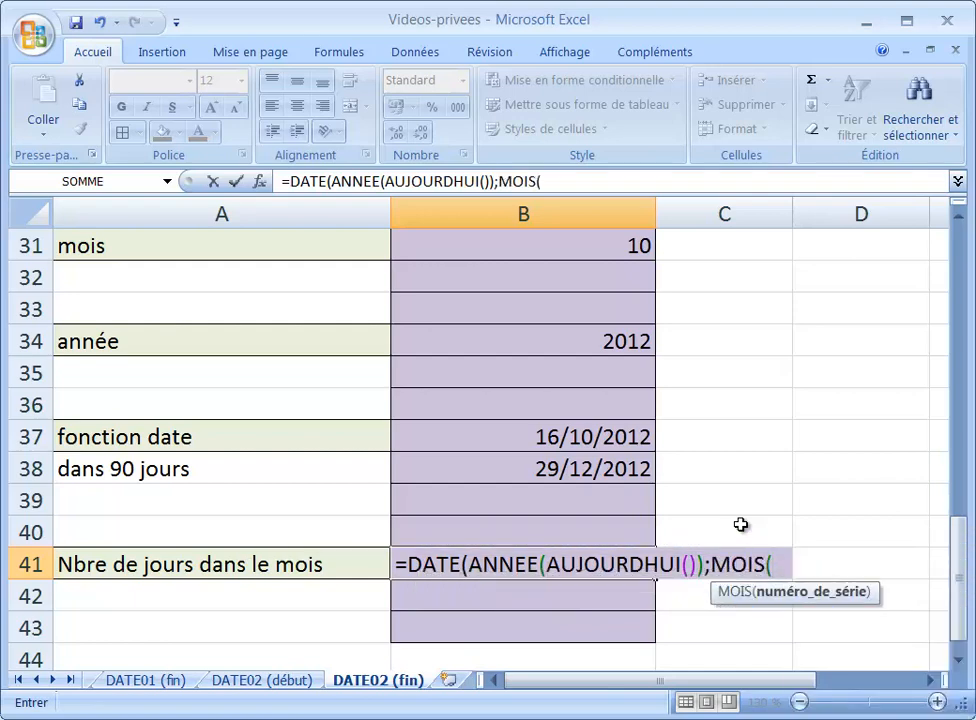
text(auj)
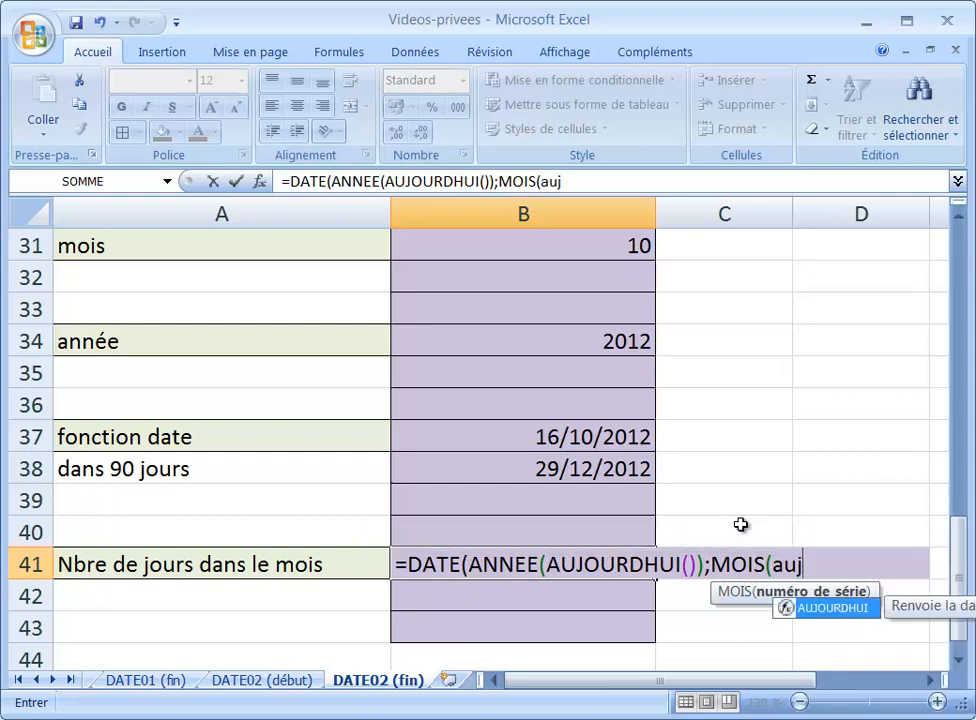
key(Tab)
text())
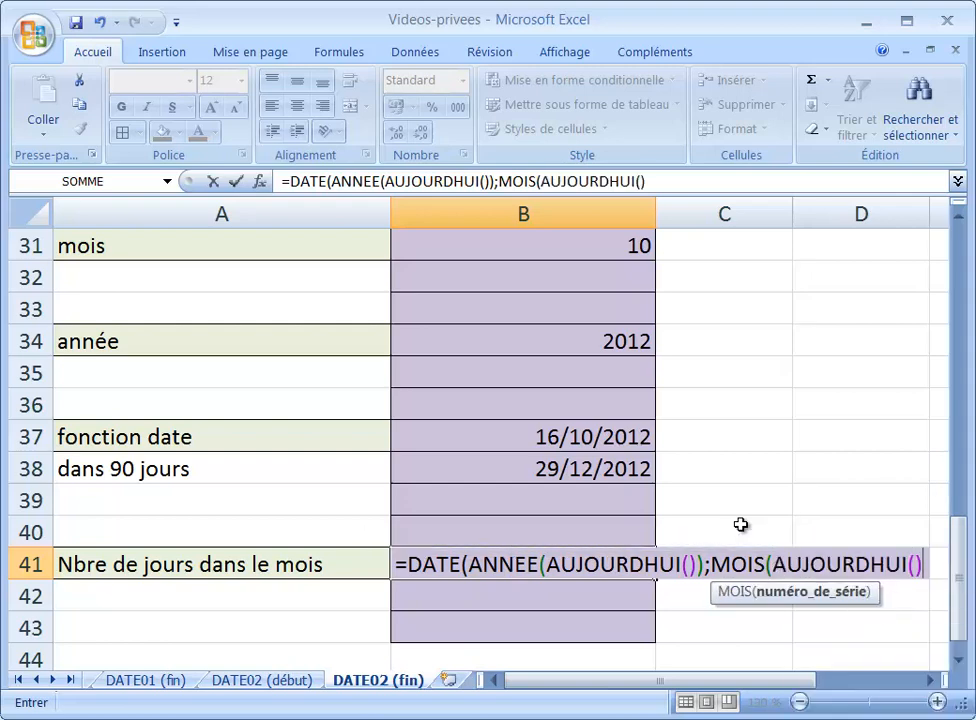
text())
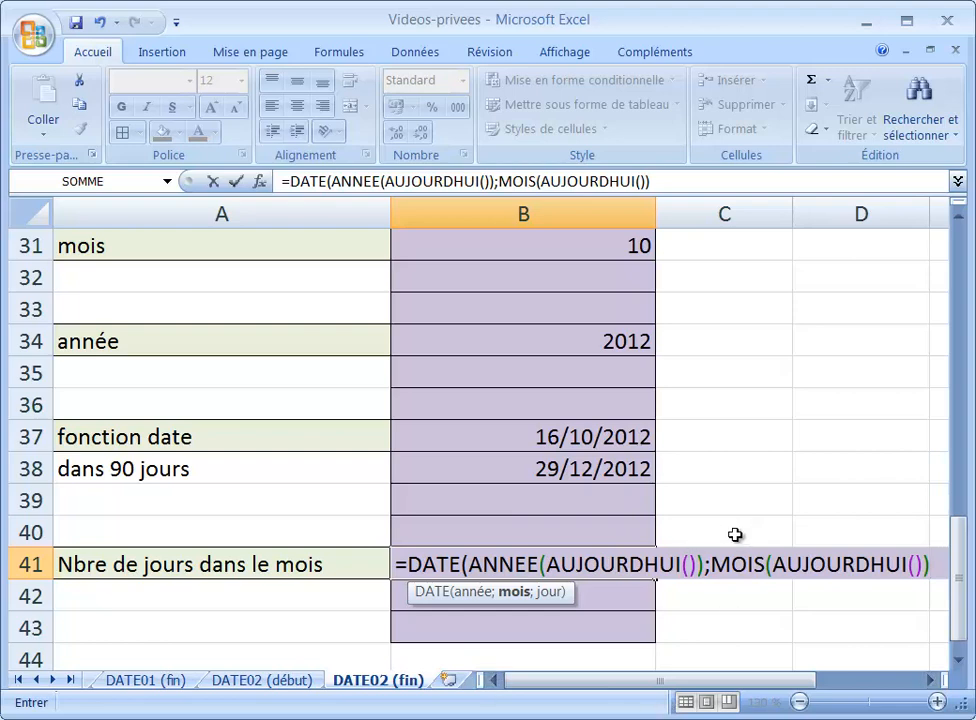
Step: Evaluate the MOIS(AUJOURDHUI()) part inside the B41 formula to check its value, and restore the function
drag(720, 563, 907, 587)
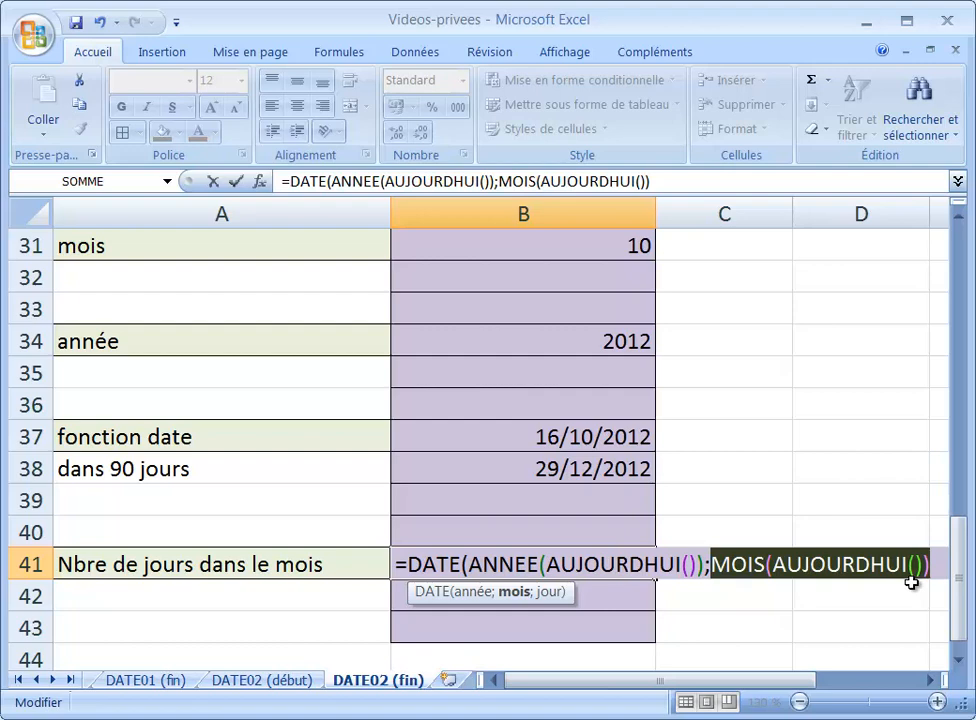
key(F9)
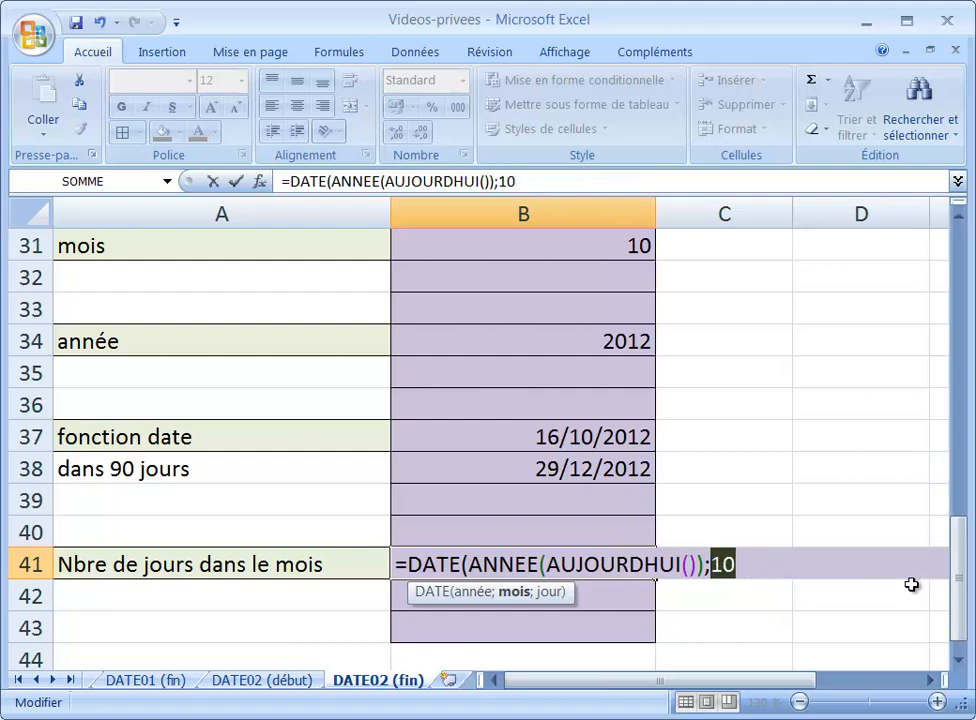
key(ctrl+z)
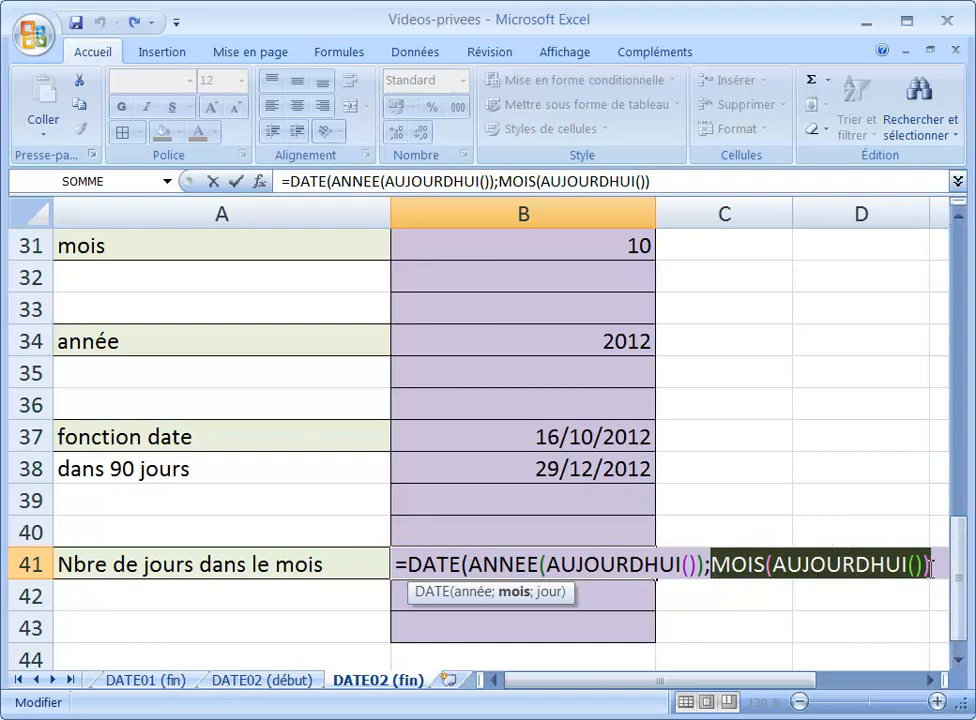
Step: Complete the DATE formula in B41 by adding +1 to the month argument and using 0 as the day argument
key(End)
text(+1)
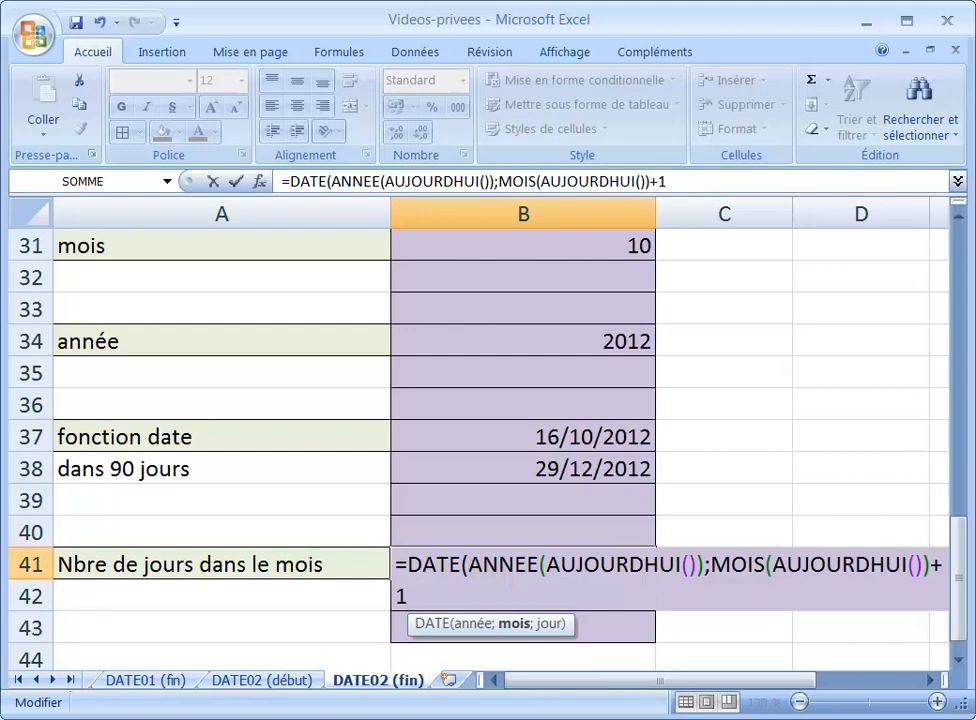
text(;0)
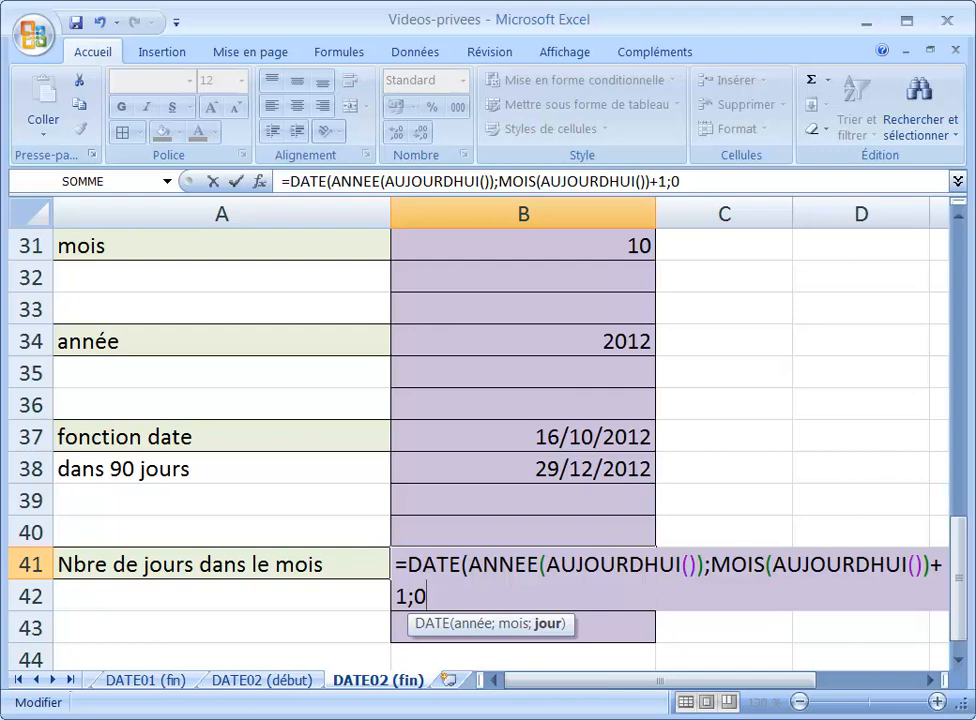
text())
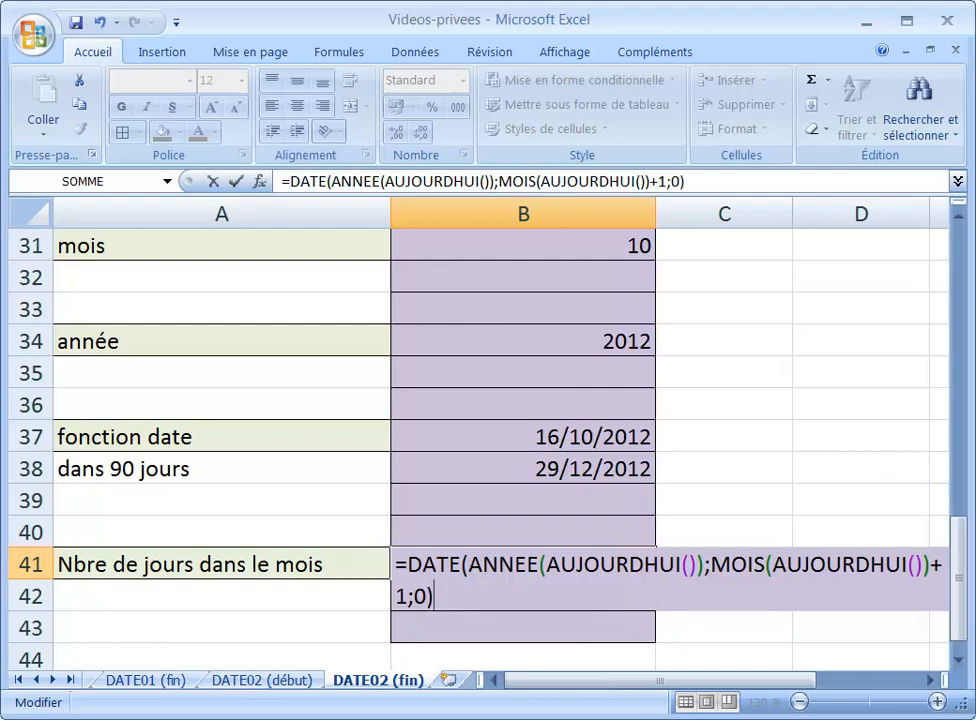
key(ctrl+Return)
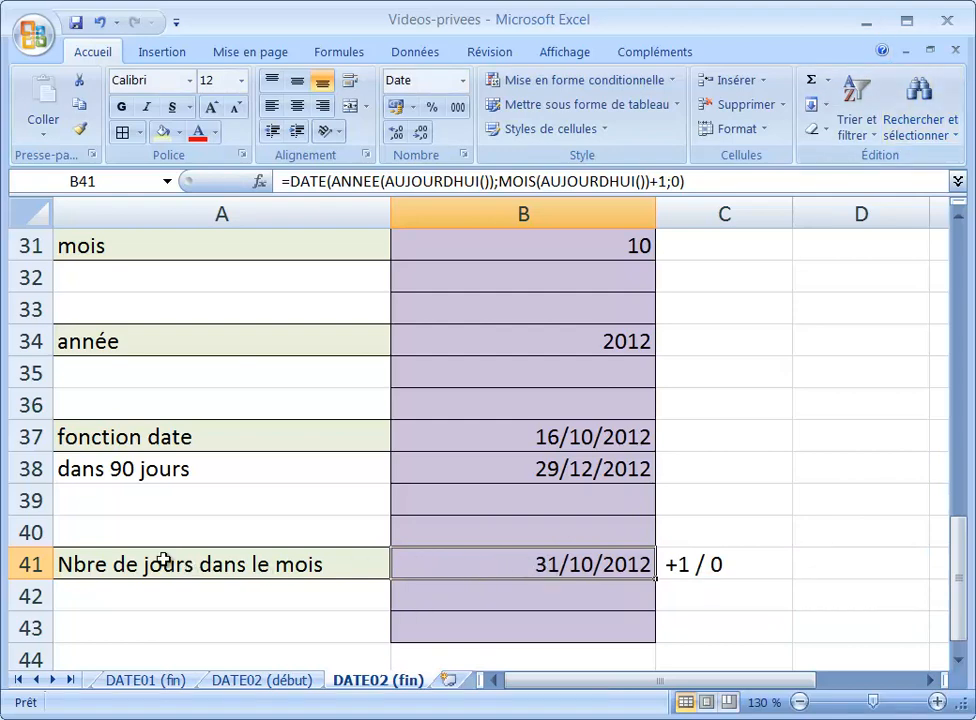
Step: Wrap the DATE formula in B41 in the JOUR function to extract the day number of the month's last date
double_click(546, 563)
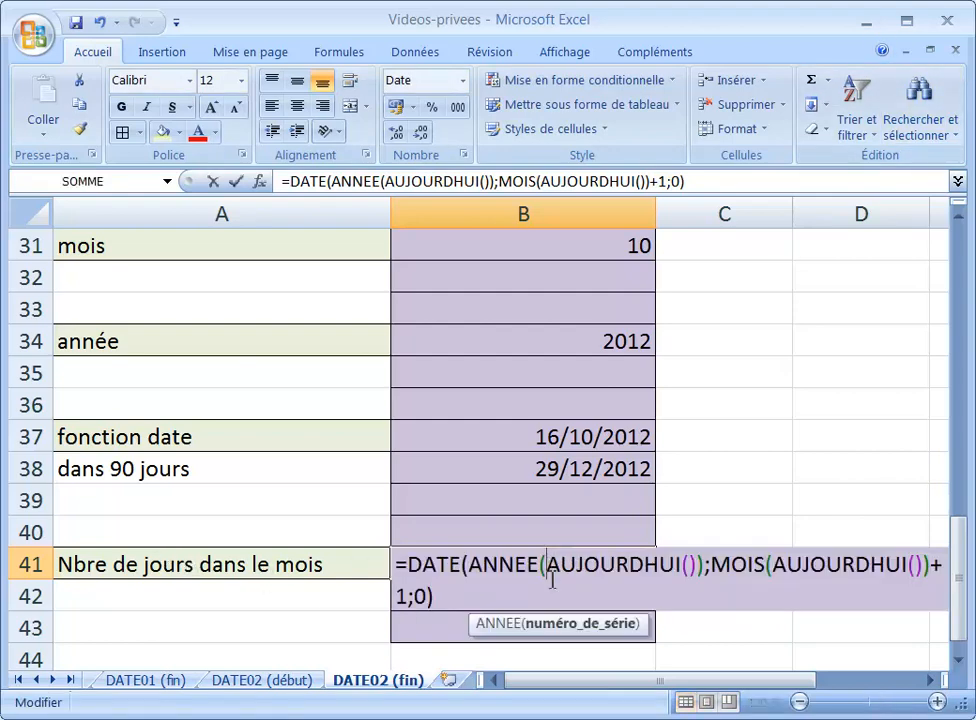
click(408, 563)
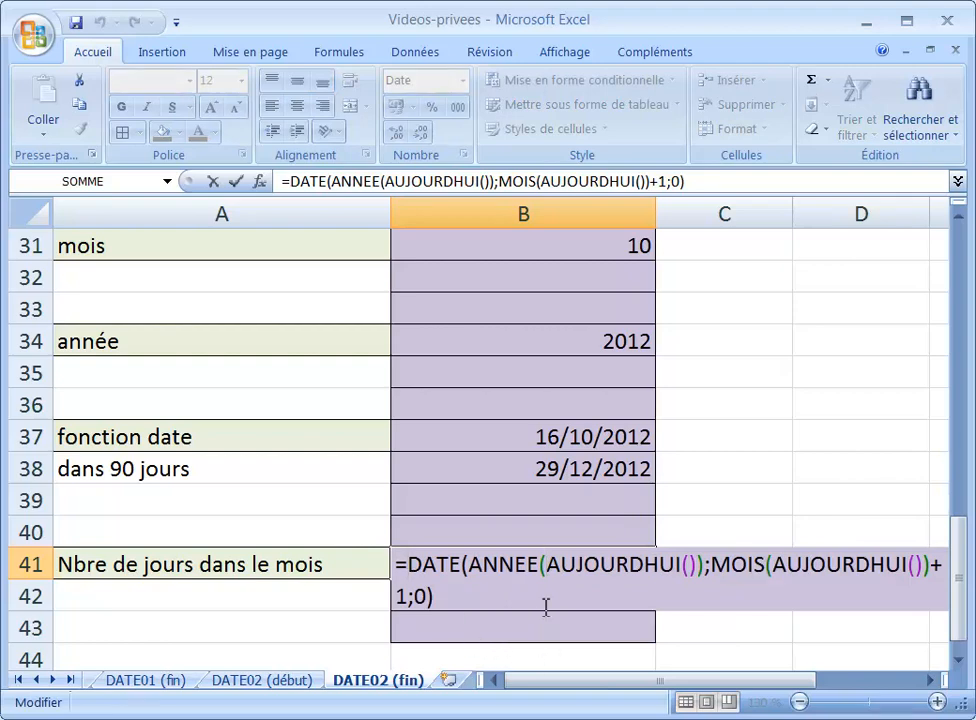
text(jou)
key(Tab)
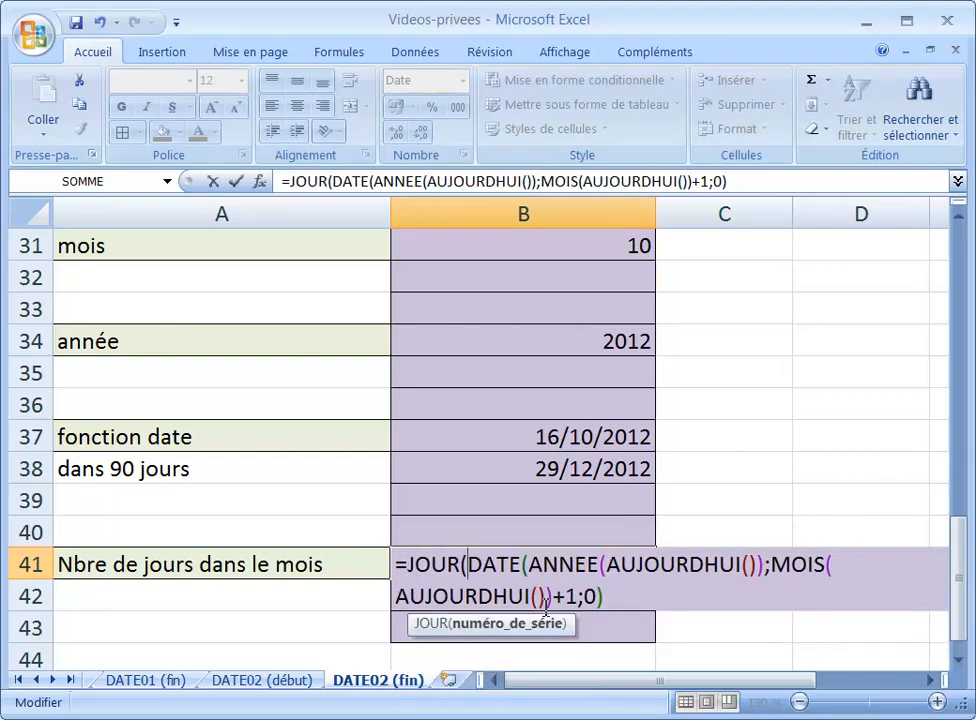
click(652, 598)
text())
key(Return)
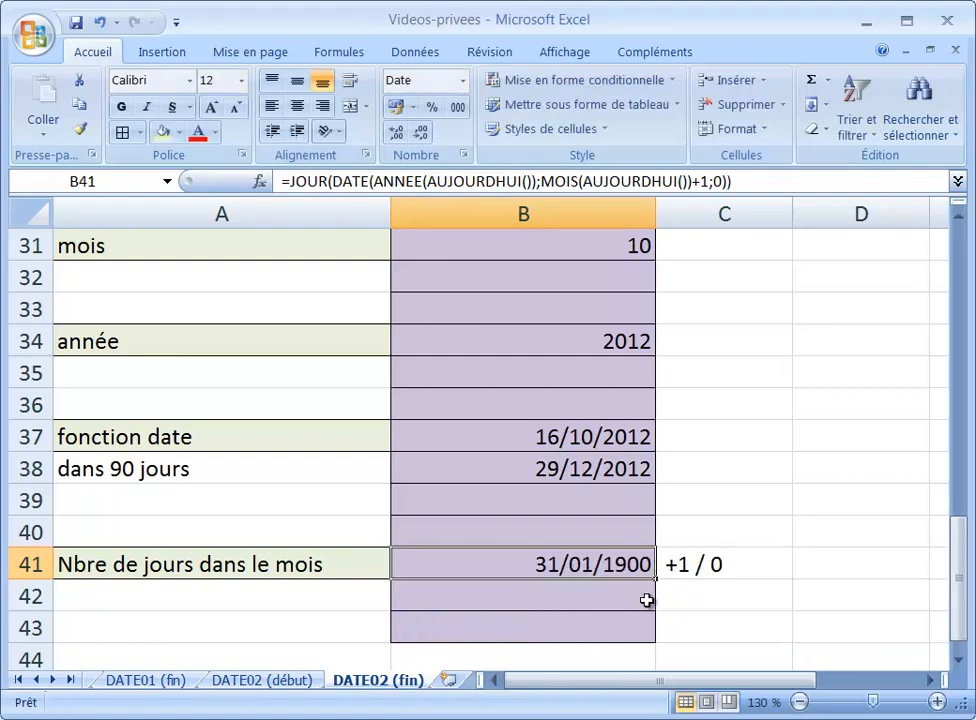
Step: Change the number format of cell B41 from Date to Standard
right_click(603, 564)
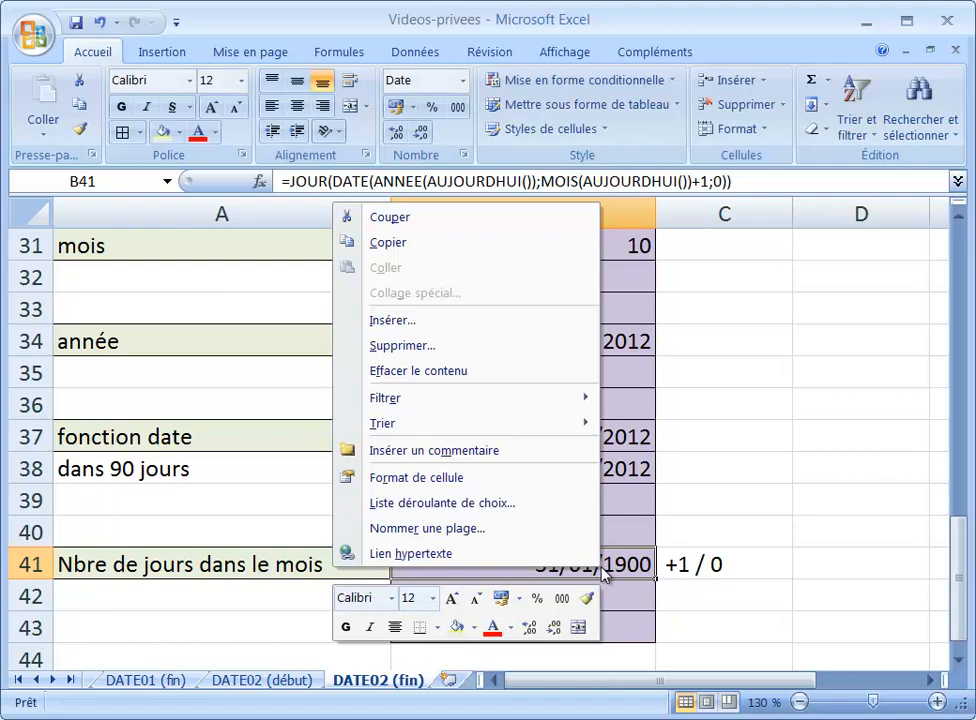
click(518, 480)
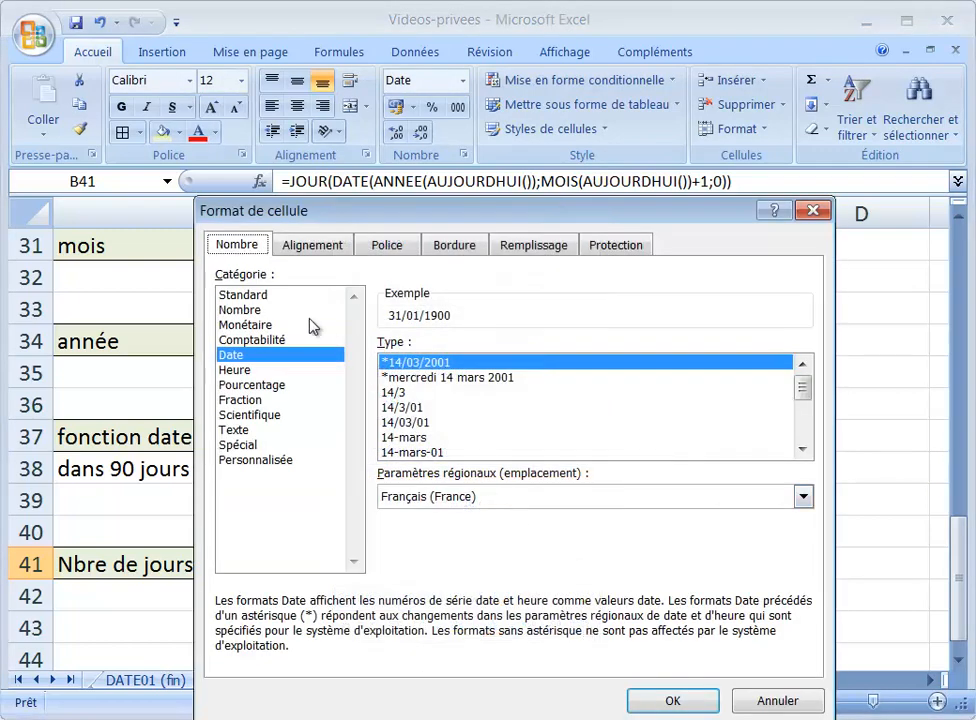
click(275, 298)
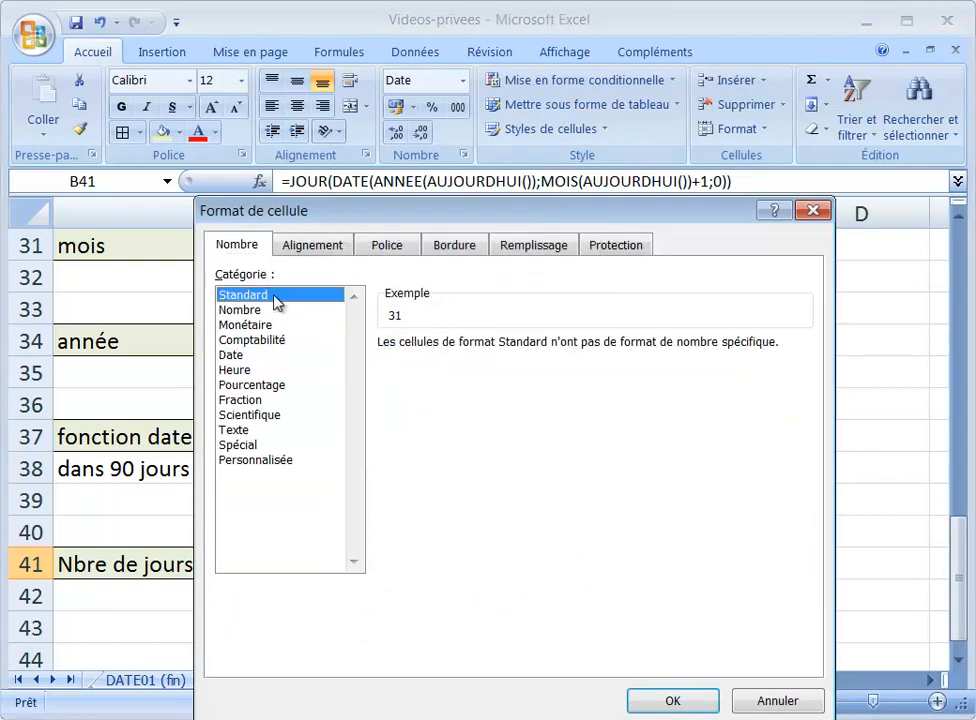
click(673, 702)
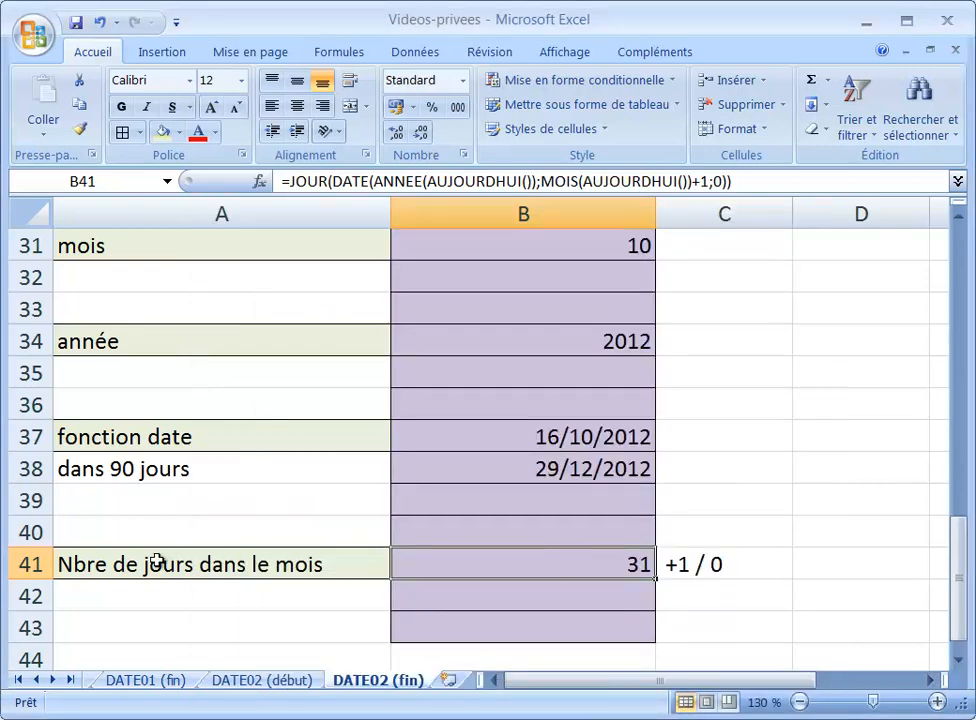
Step: Review the JOUR(DATE(...)) formula in B41, focusing on its 0 day argument, and leave it as it is
double_click(570, 566)
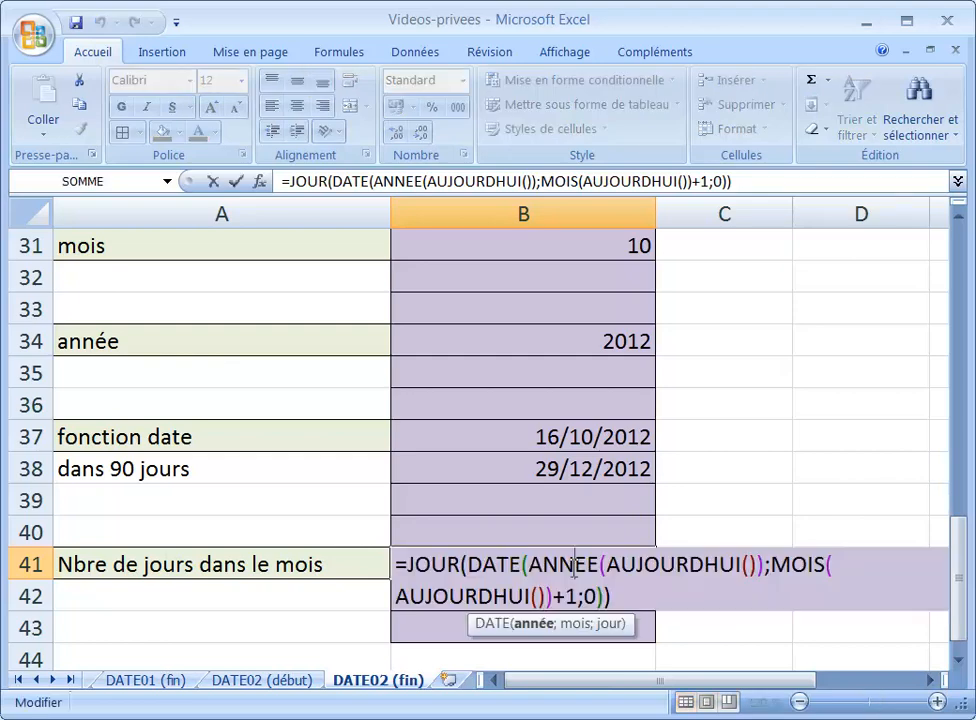
key(Escape)
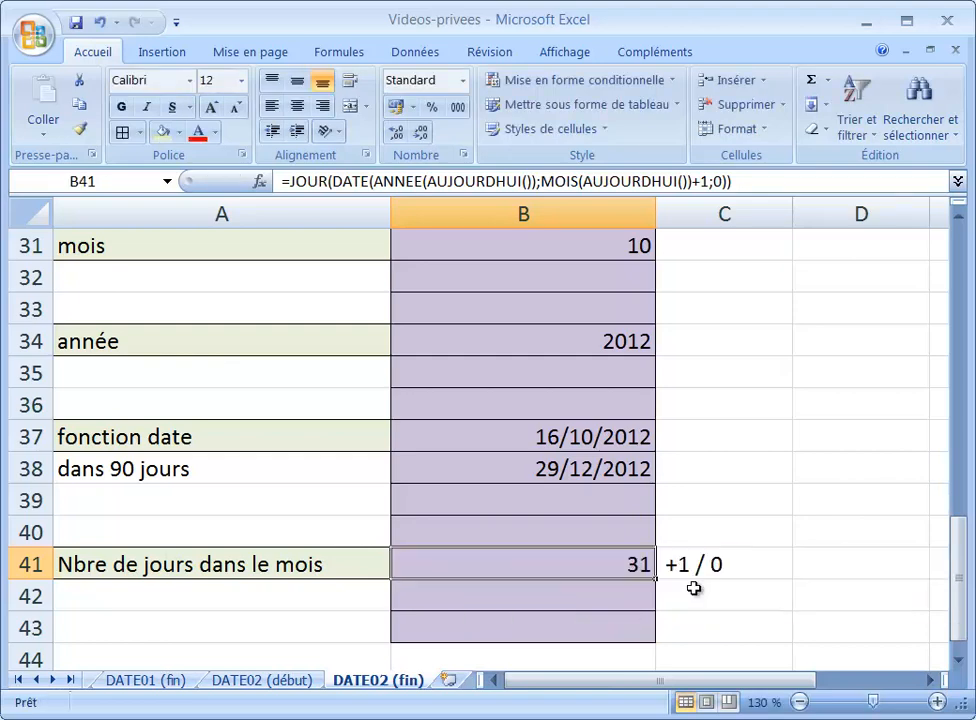
double_click(593, 563)
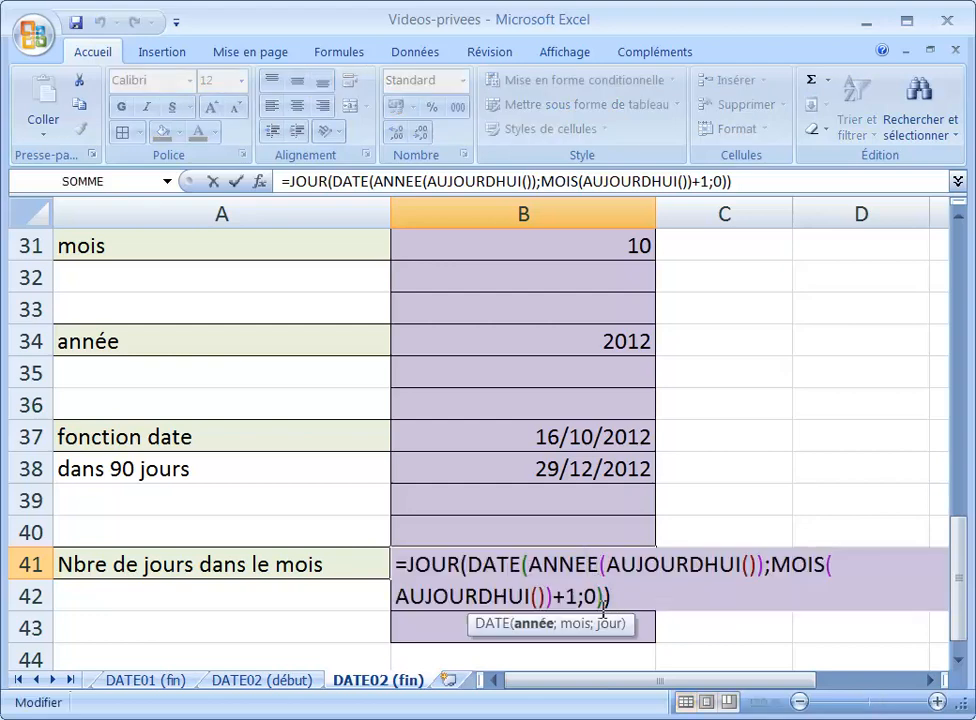
click(598, 596)
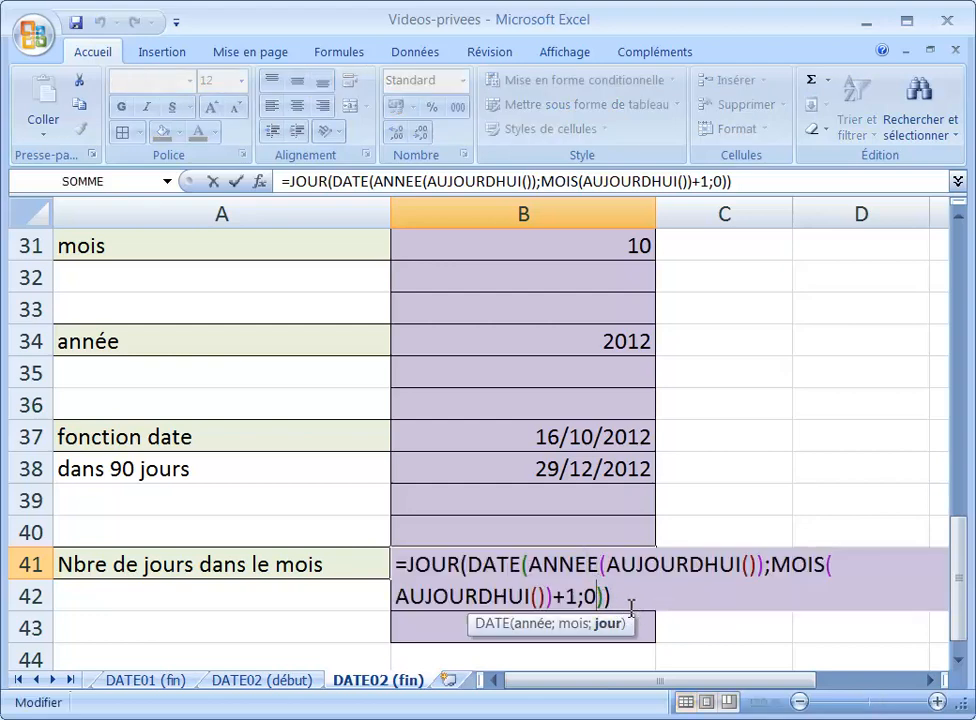
drag(598, 596, 587, 596)
key(ctrl+Return)
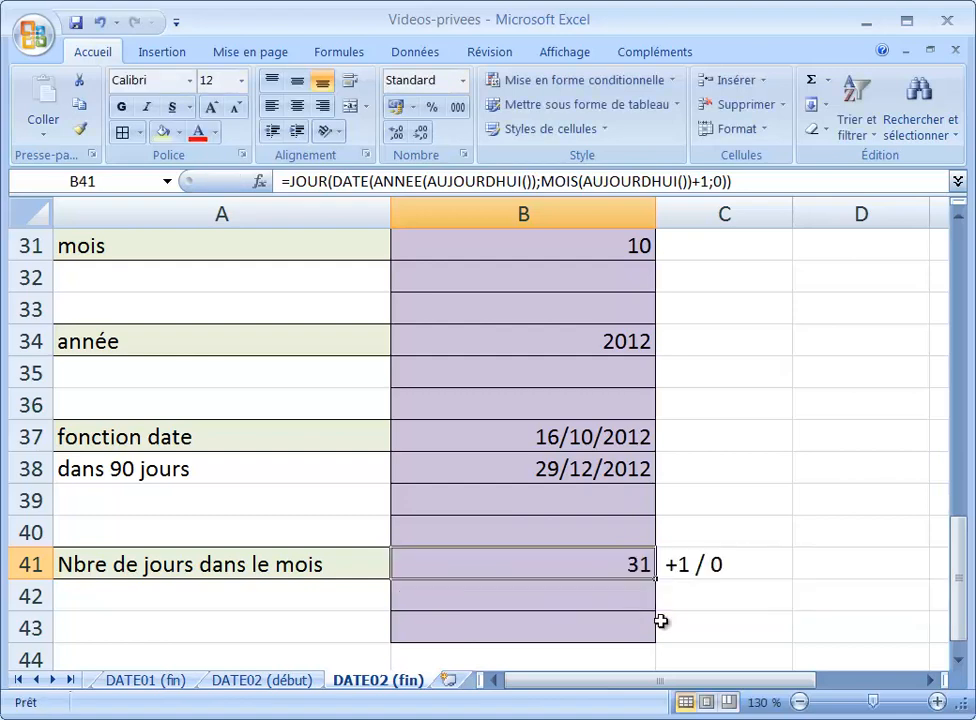
double_click(614, 564)
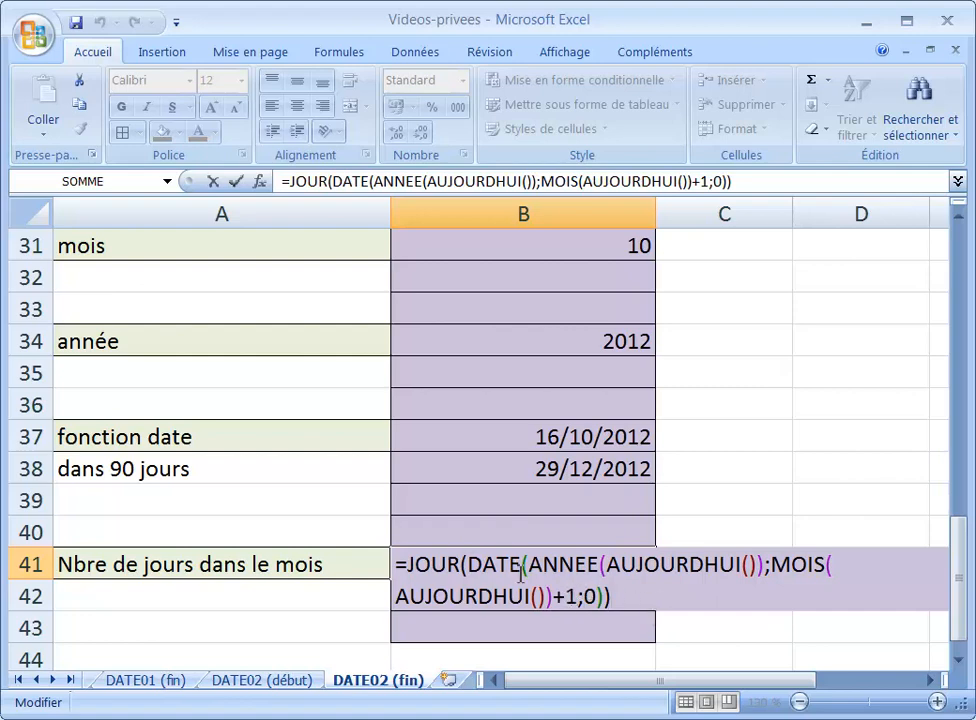
key(ctrl+Return)
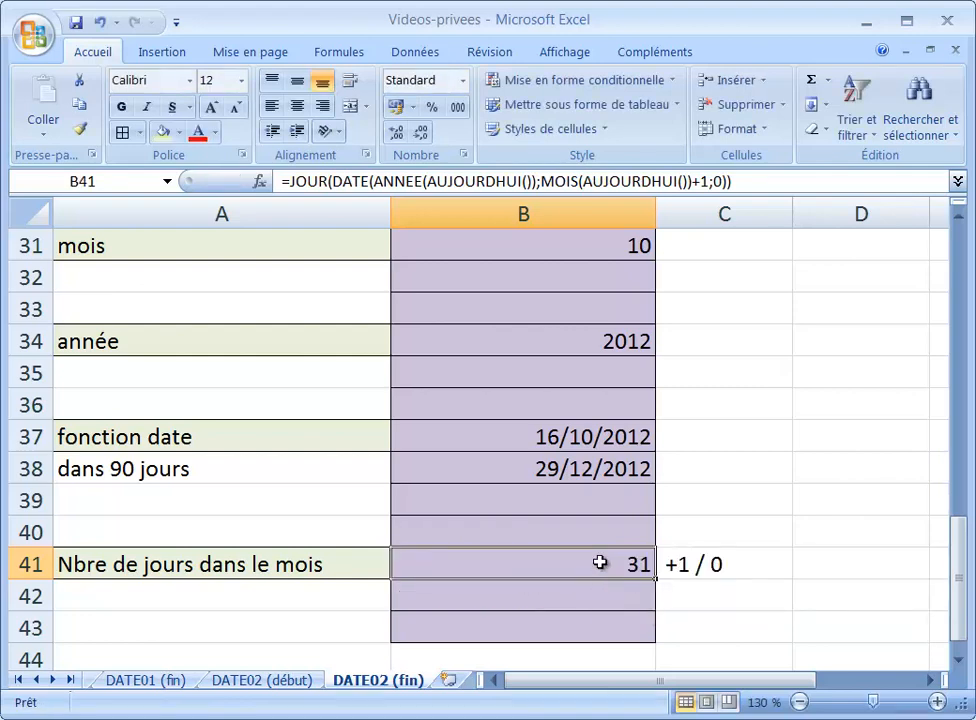
click(850, 564)
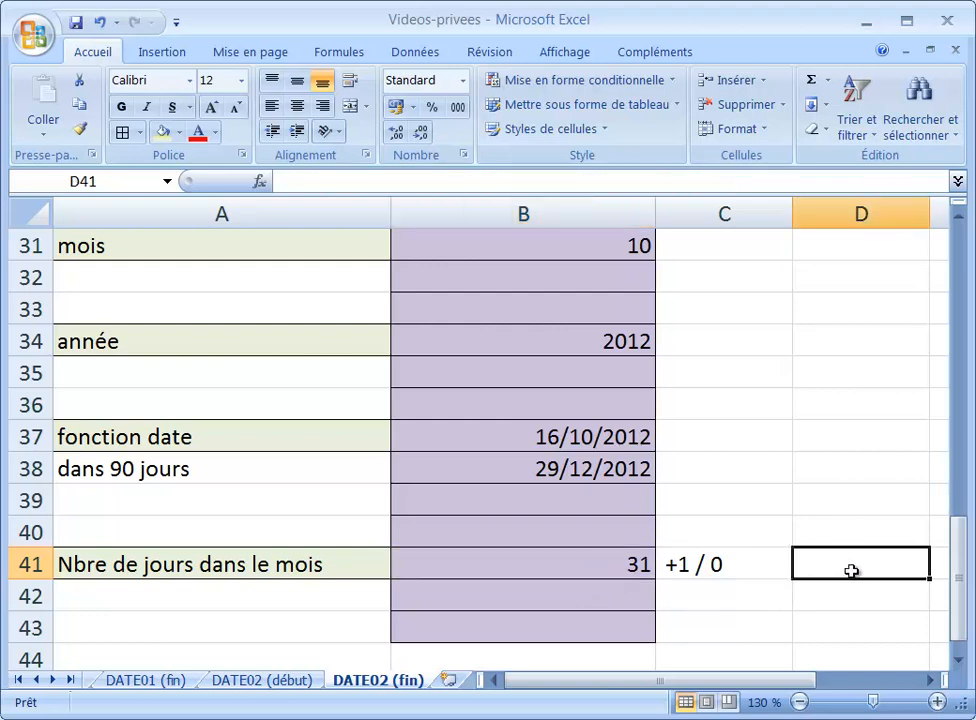